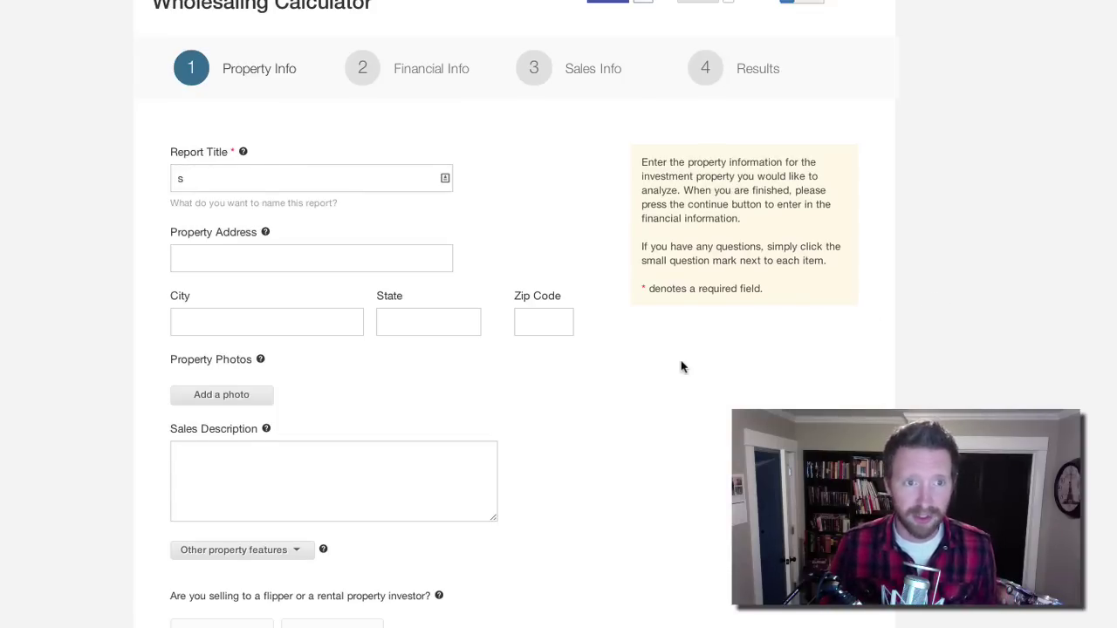
Replace the report title with "Third Street House".
scroll(682, 367, down, 1)
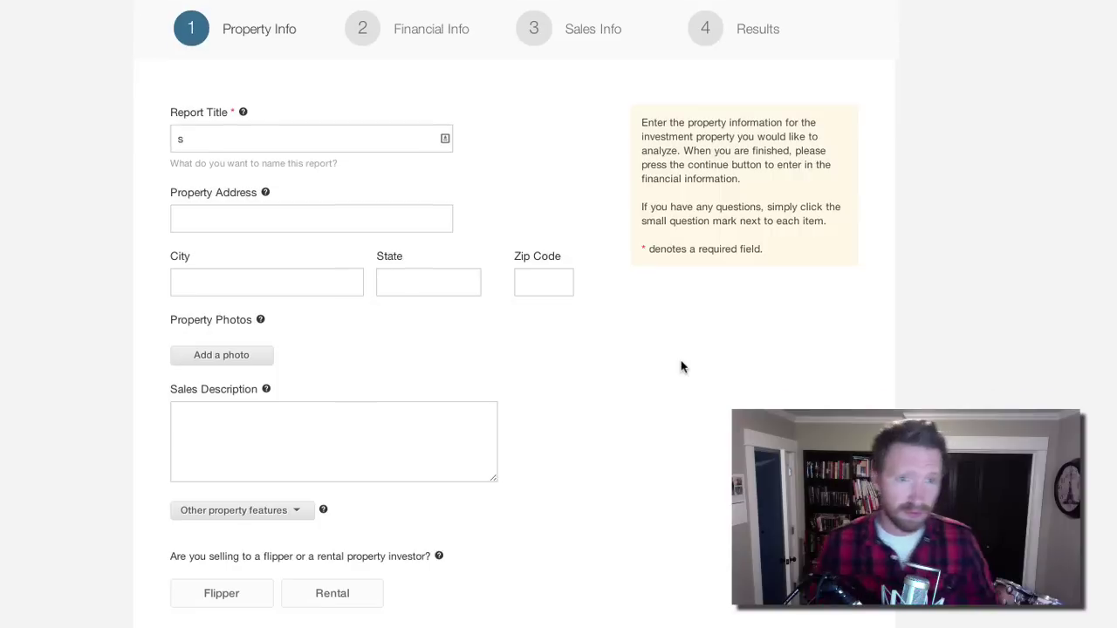
click(221, 134)
drag(295, 133, 136, 138)
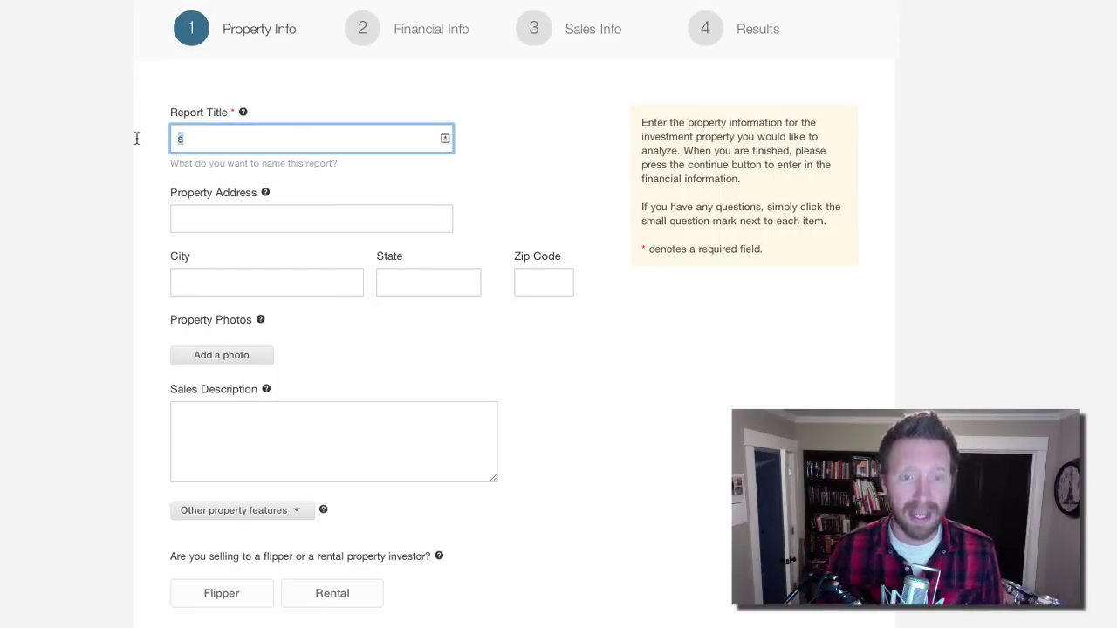
key(BackSpace)
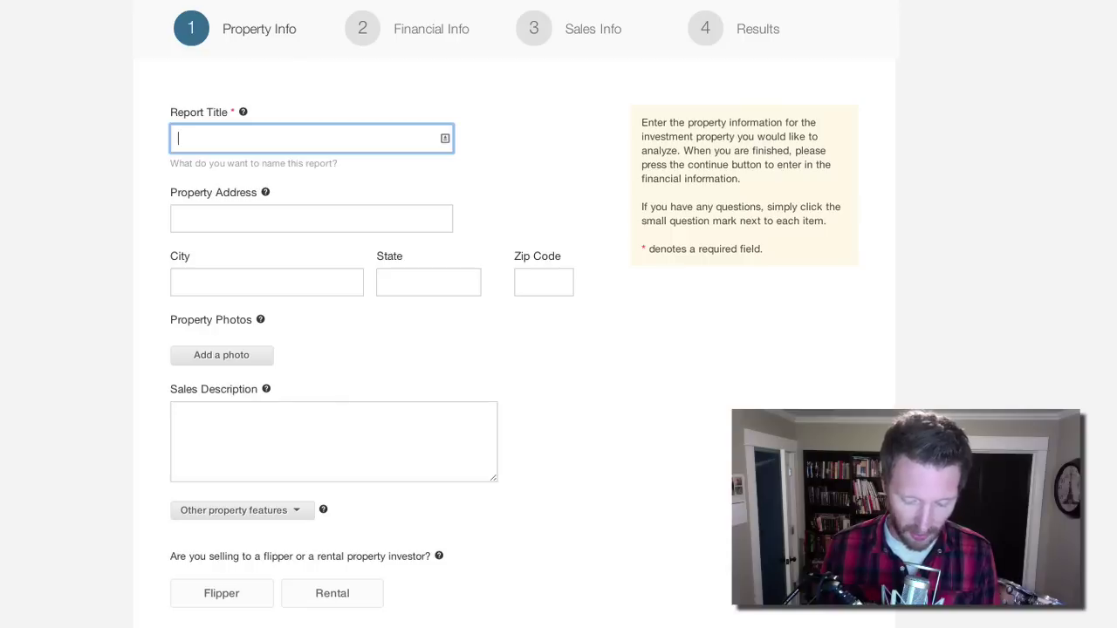
text(Thir)
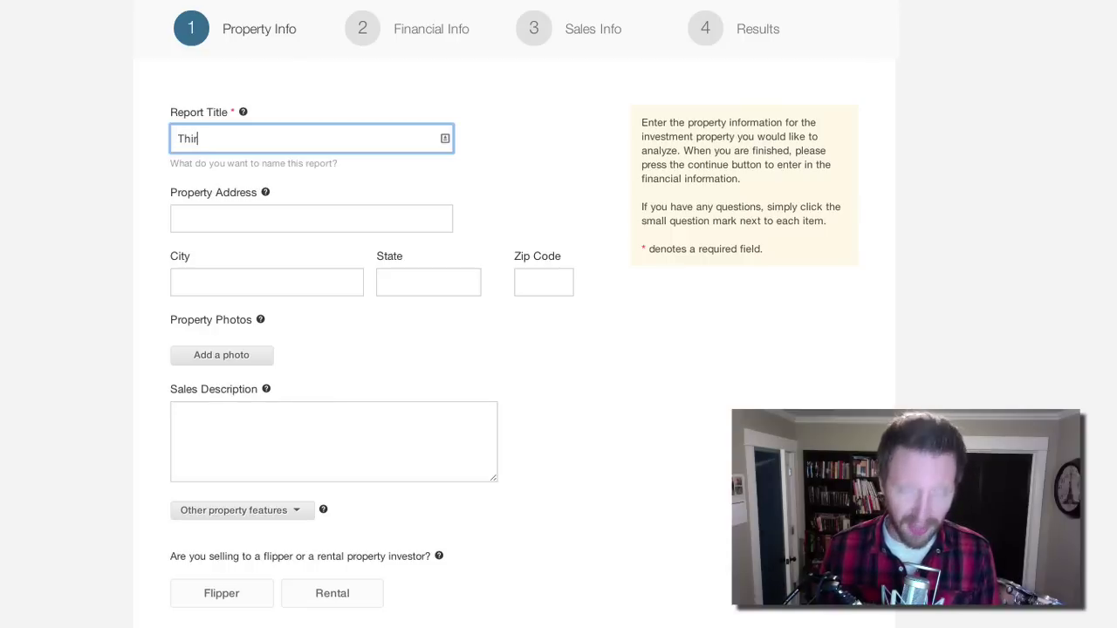
text(d Street House)
key(Tab)
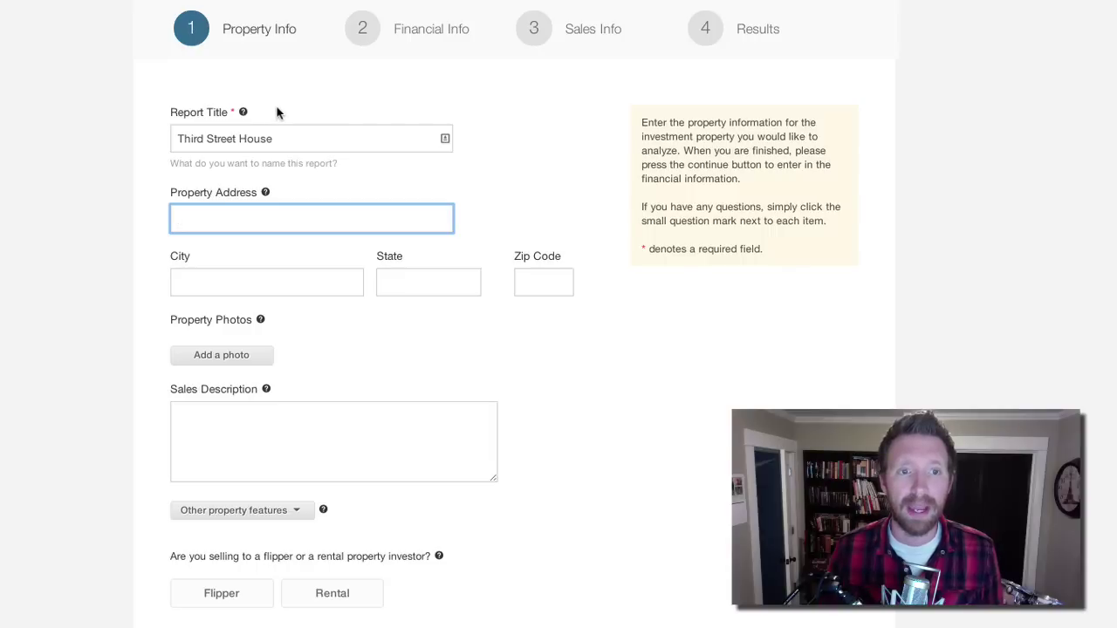
Enter the property's street address in the Property Address field.
mouse_move(243, 113)
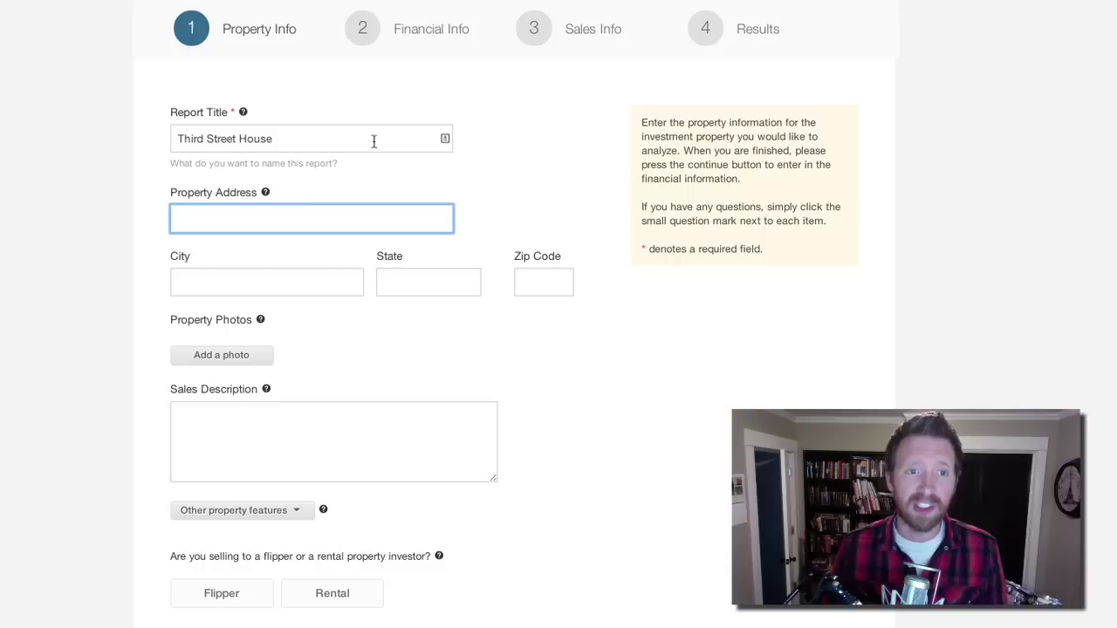
mouse_move(266, 194)
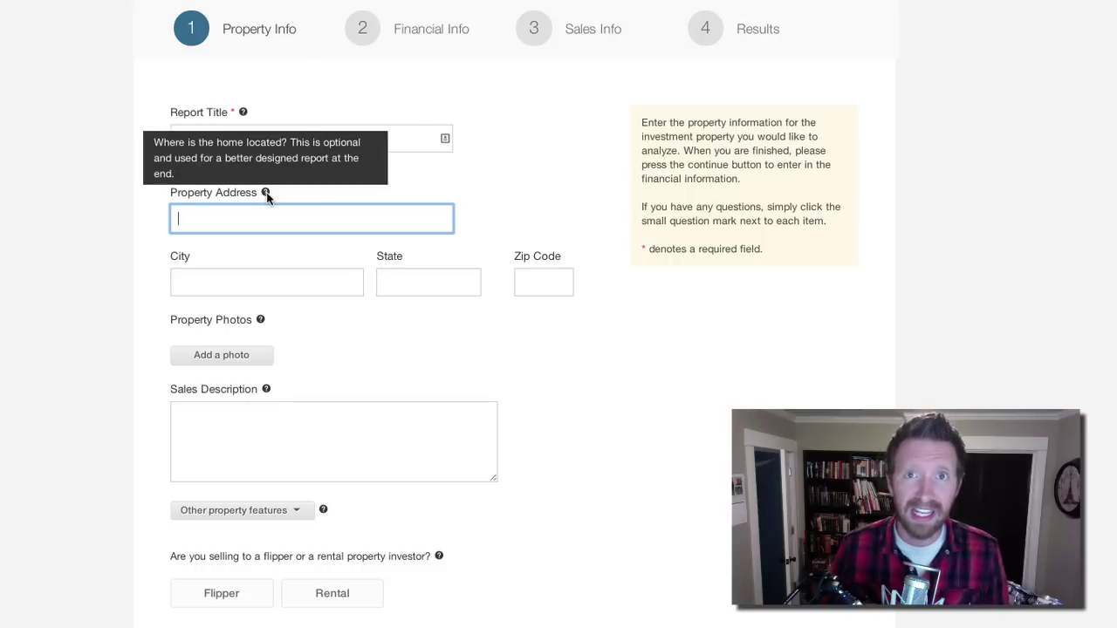
click(410, 222)
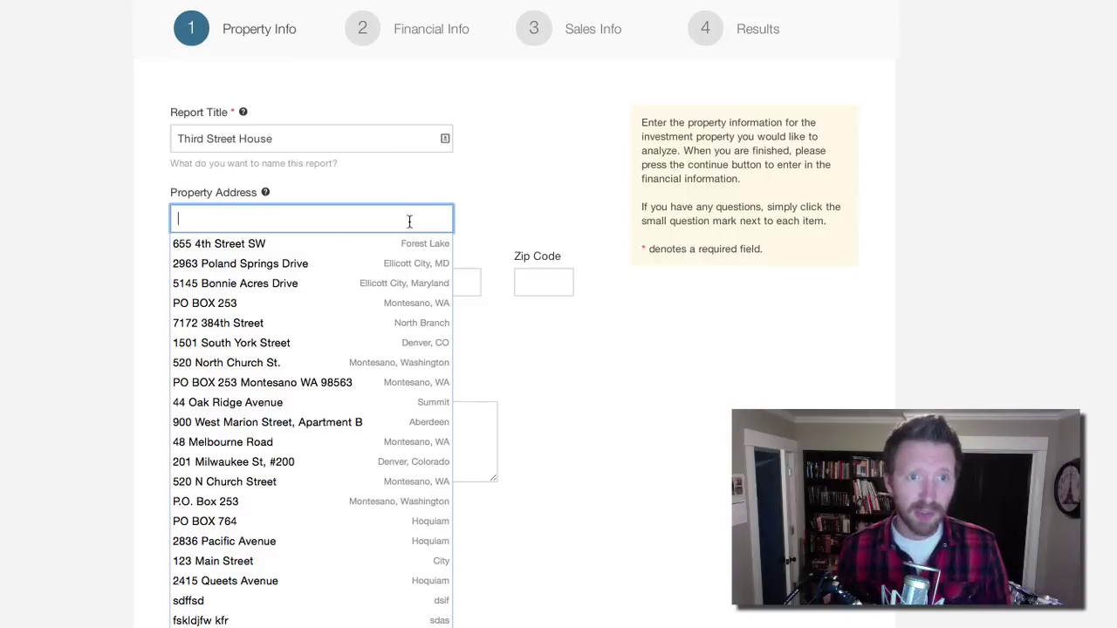
click(520, 158)
click(383, 221)
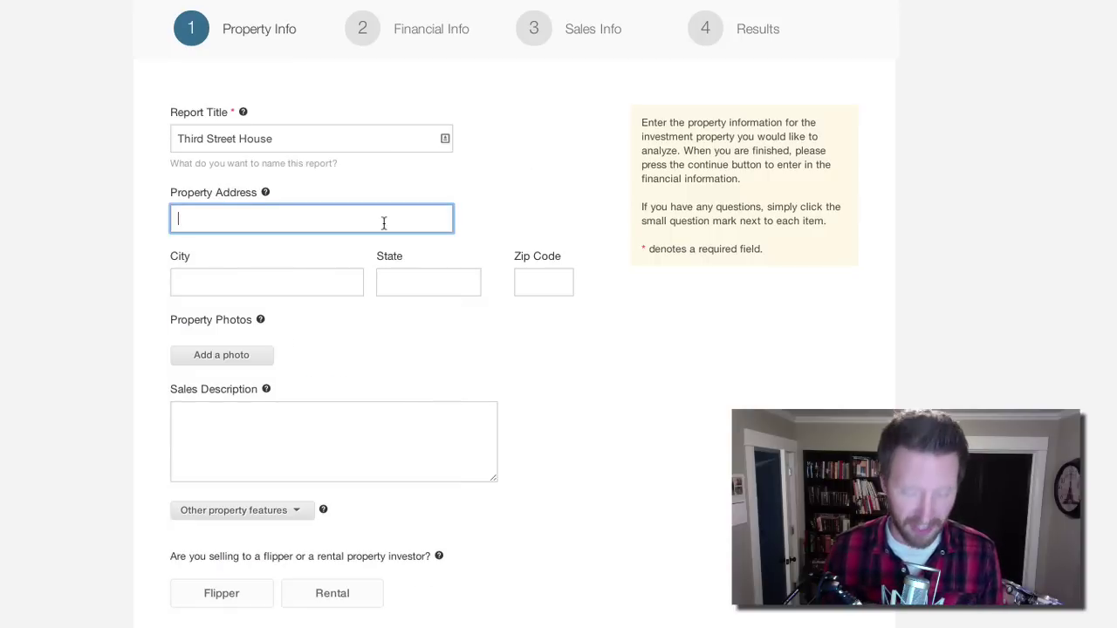
key(Down)
text(123)
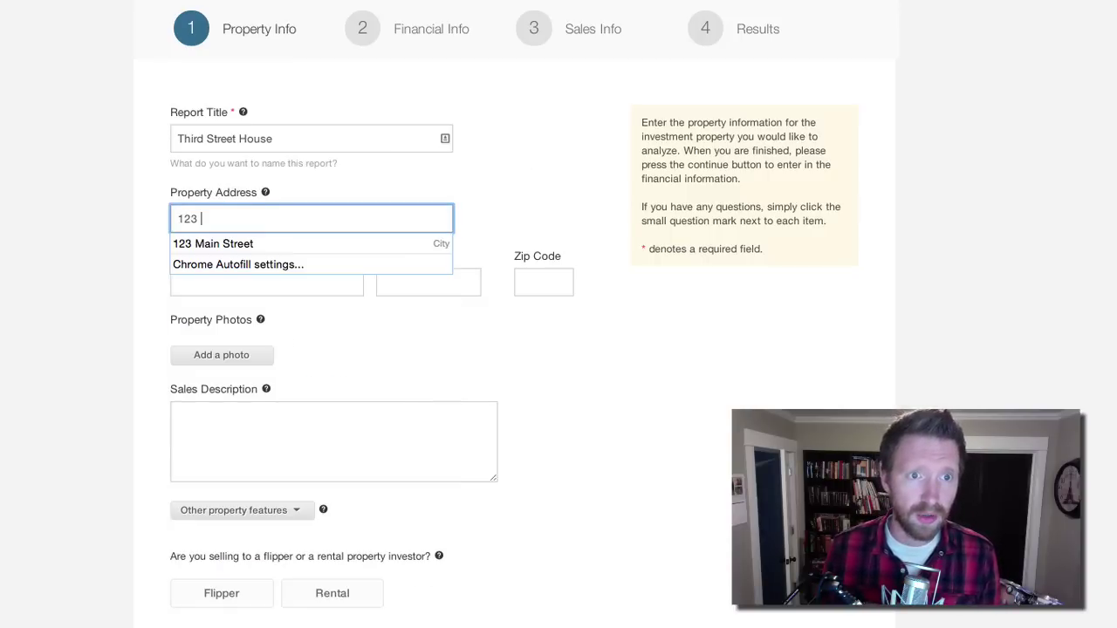
text( Third Street)
key(Tab)
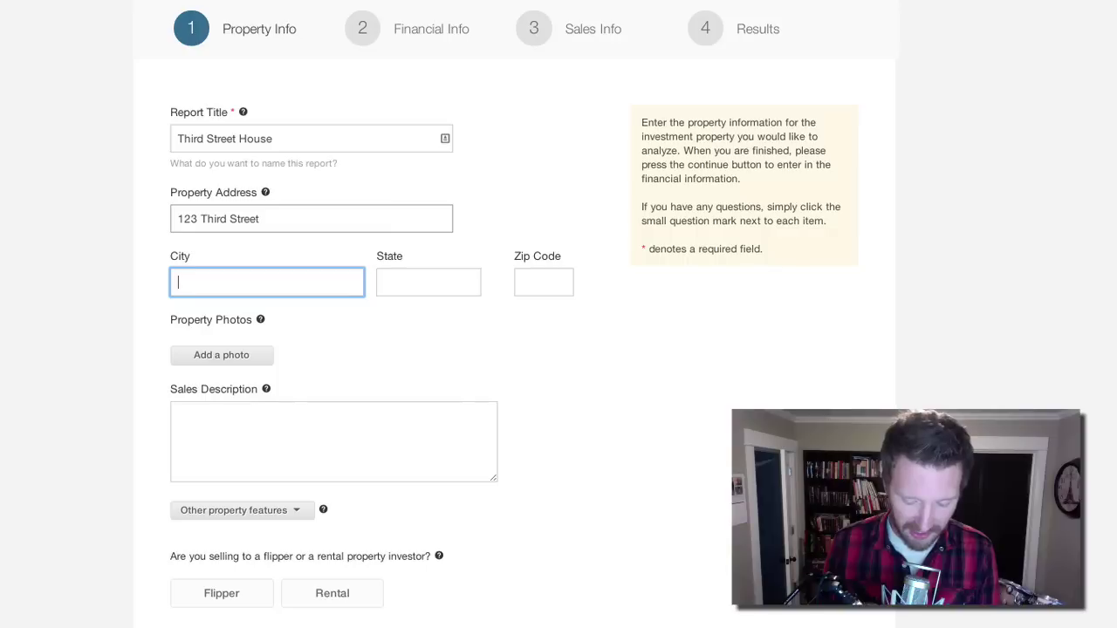
Fill in the property's city, state and zip code.
text(St Paul)
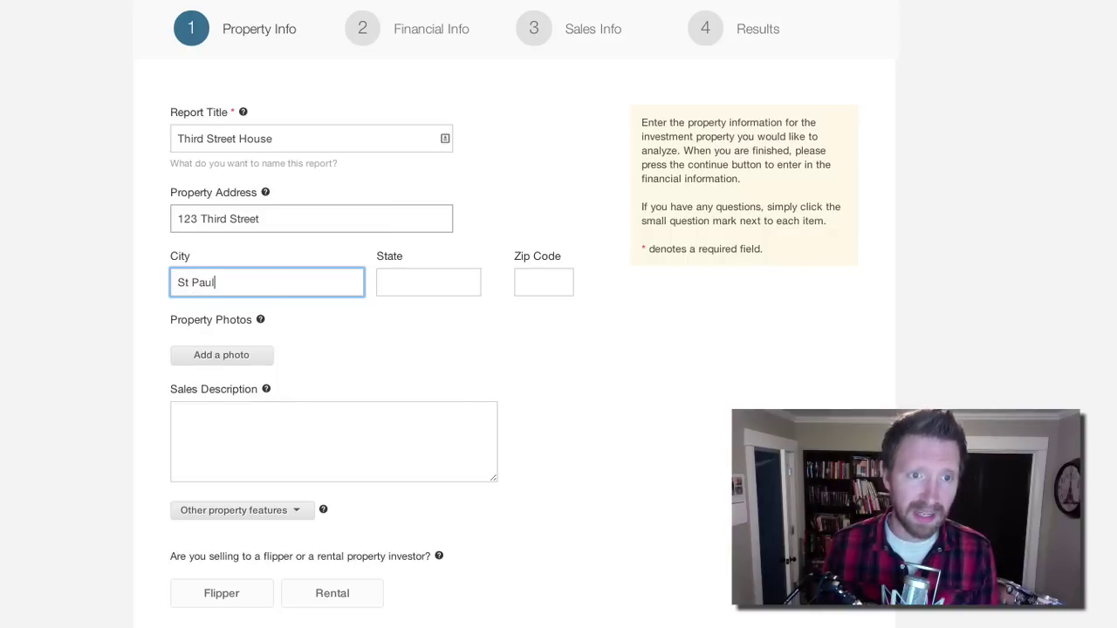
key(Tab)
text(MN)
key(Tab)
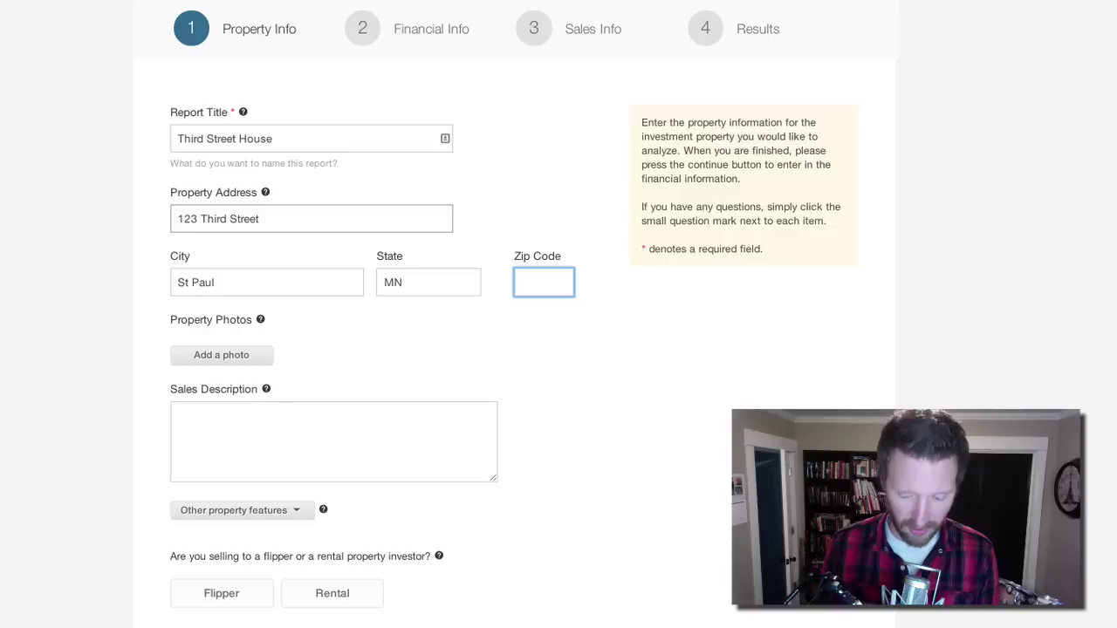
text(55112)
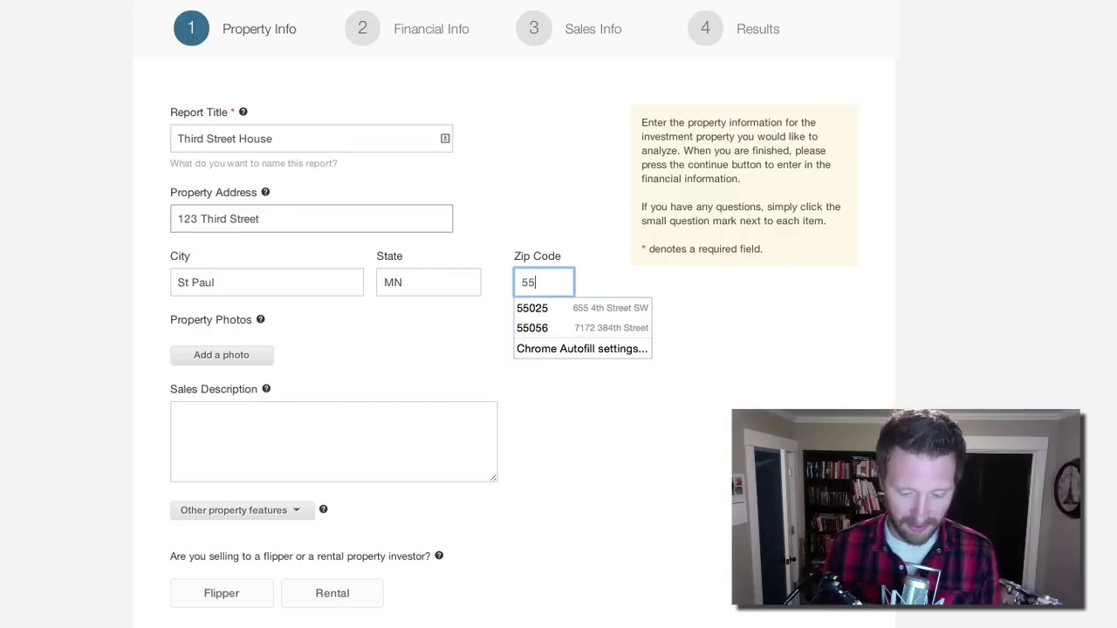
key(Tab)
Add a property photo, choosing the house screenshot whose file name ends in "2.38 PM".
scroll(329, 300, down, 1)
click(246, 310)
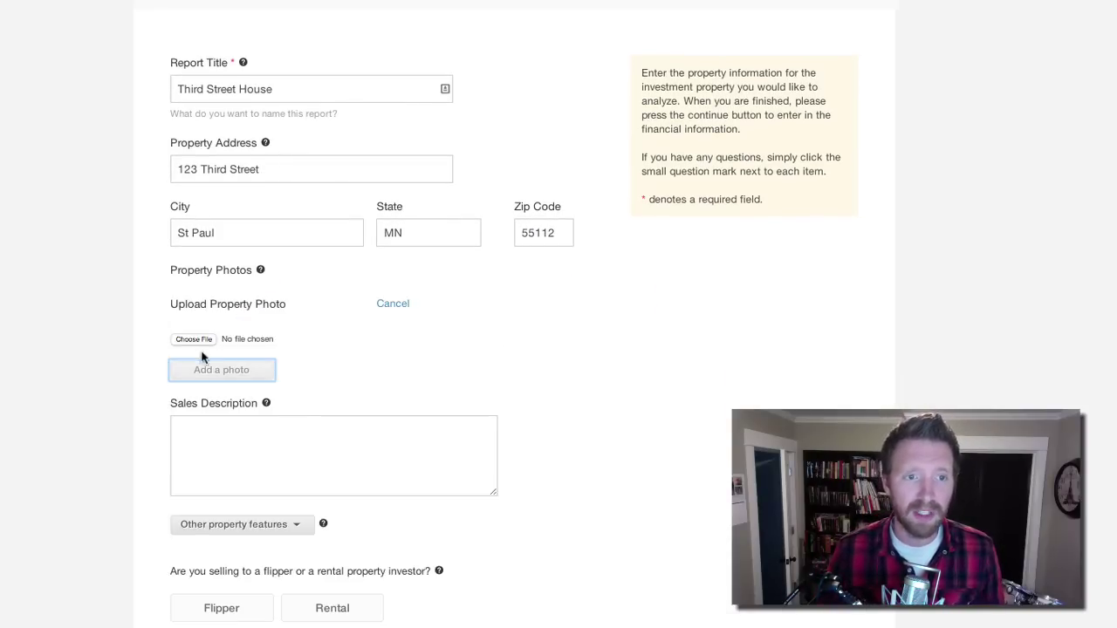
click(235, 343)
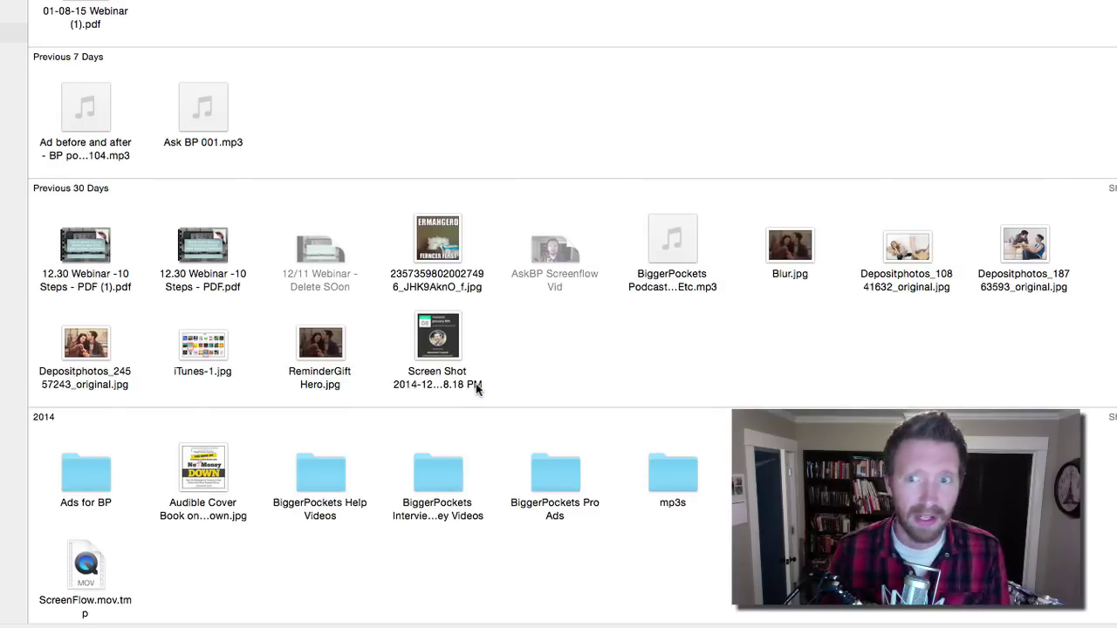
scroll(477, 386, down, 10)
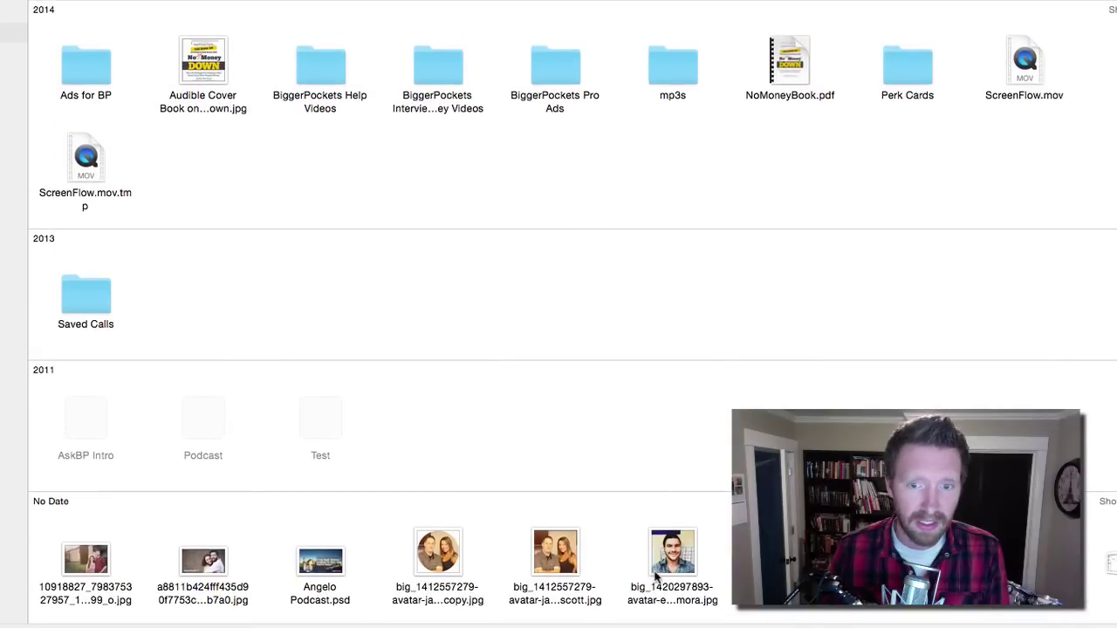
scroll(668, 564, right, 15)
scroll(668, 562, right, 4)
click(672, 563)
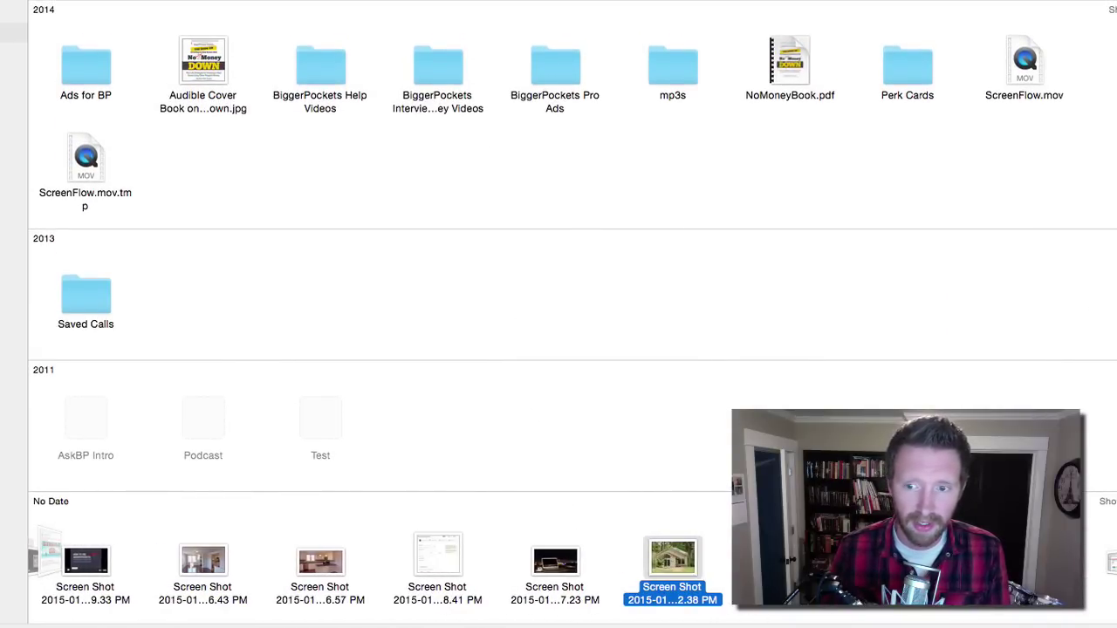
key(Return)
Write the sales description "This is the best house in the world! You'll love it!".
scroll(393, 349, down, 3)
click(361, 343)
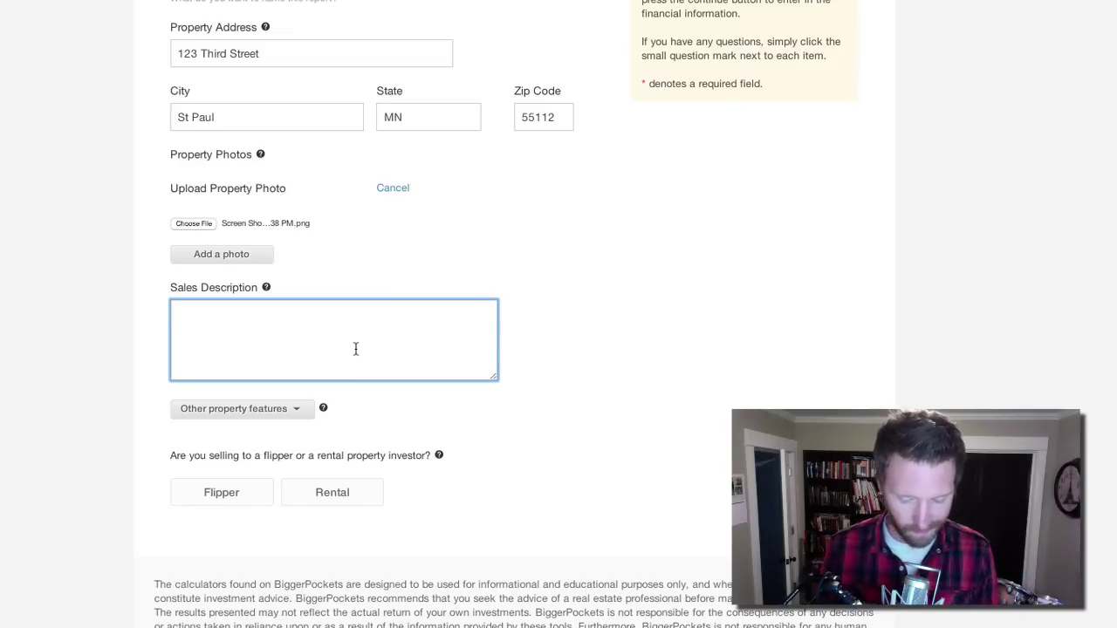
text(This is the best house in the world! You'll love it!)
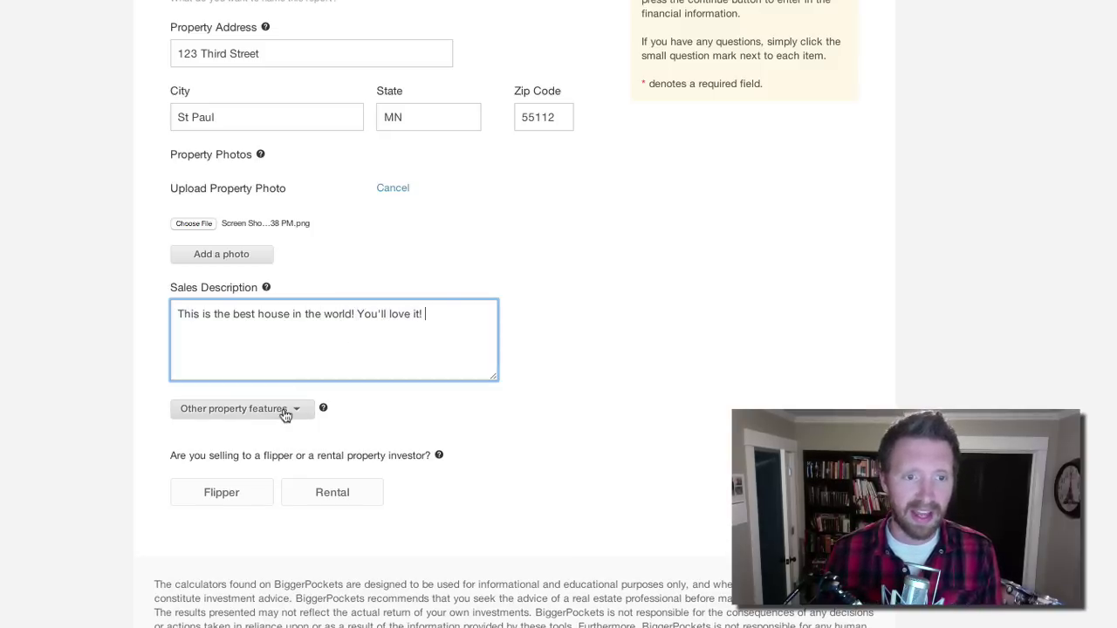
Expand the other property features and set 4 bedrooms and 2 bathrooms.
click(286, 414)
scroll(484, 398, down, 2)
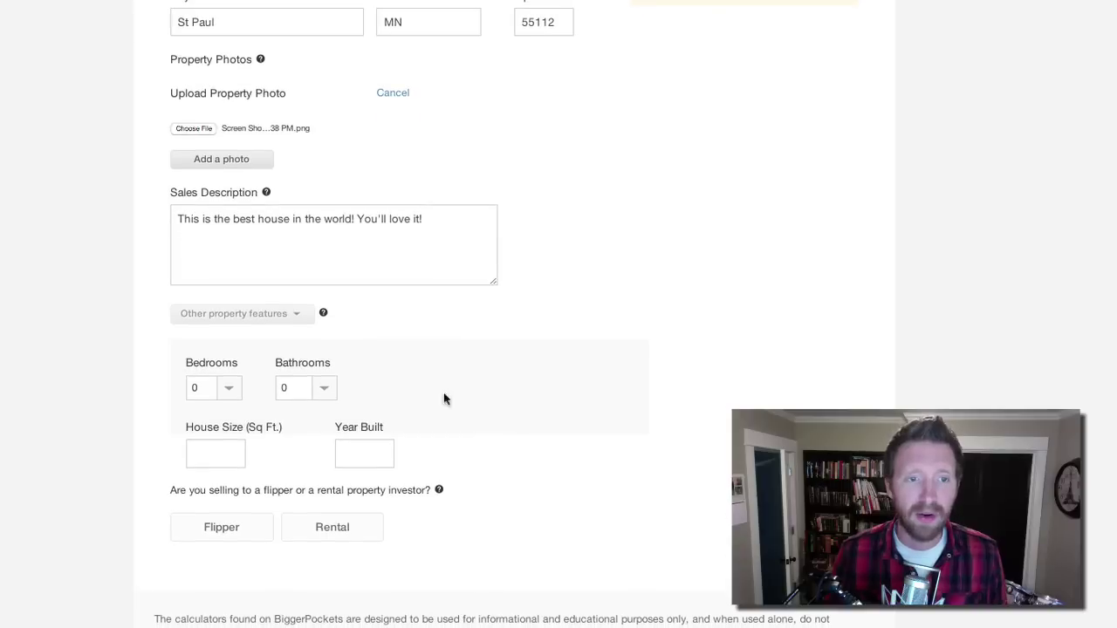
click(230, 387)
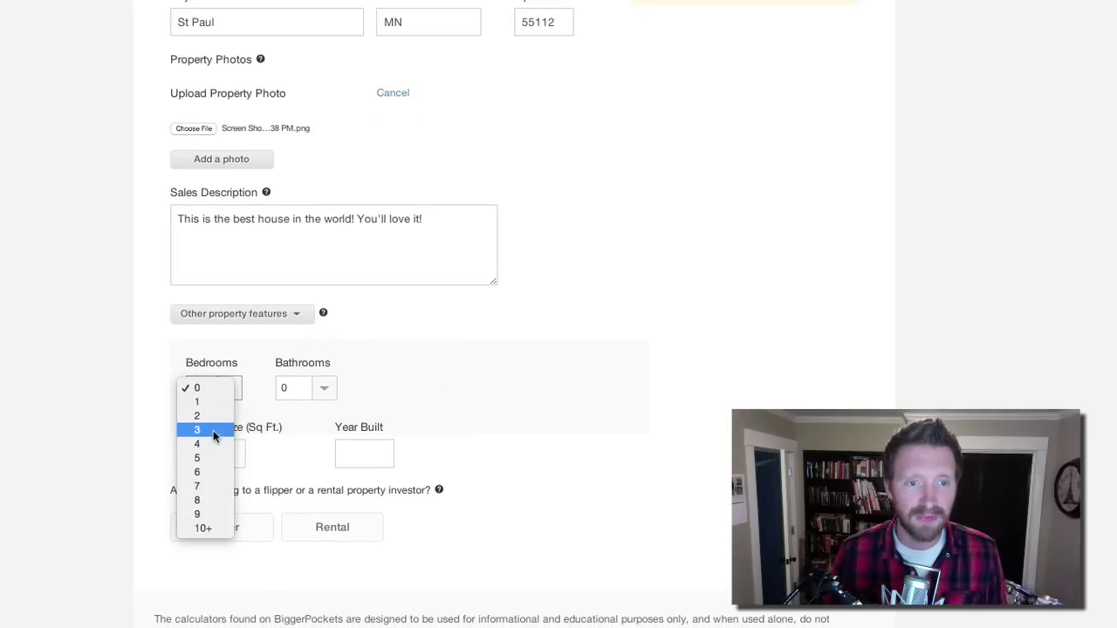
click(214, 443)
click(325, 389)
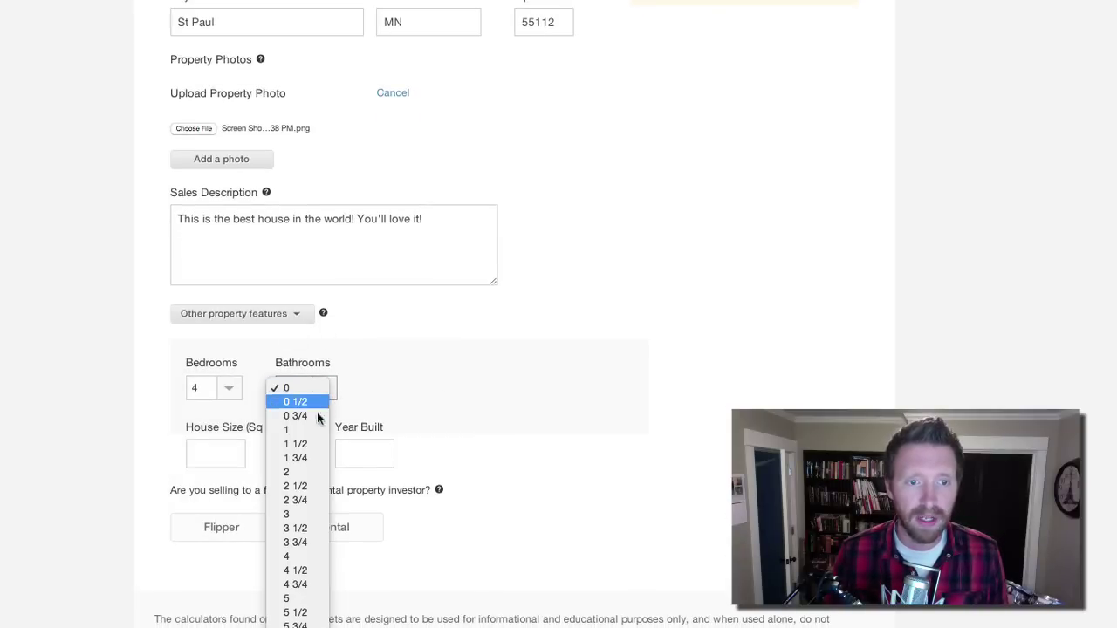
click(302, 472)
Set the house size to 1500 sq ft and the year built to 1920.
click(213, 451)
text(1500)
key(Tab)
text(1920)
key(Tab)
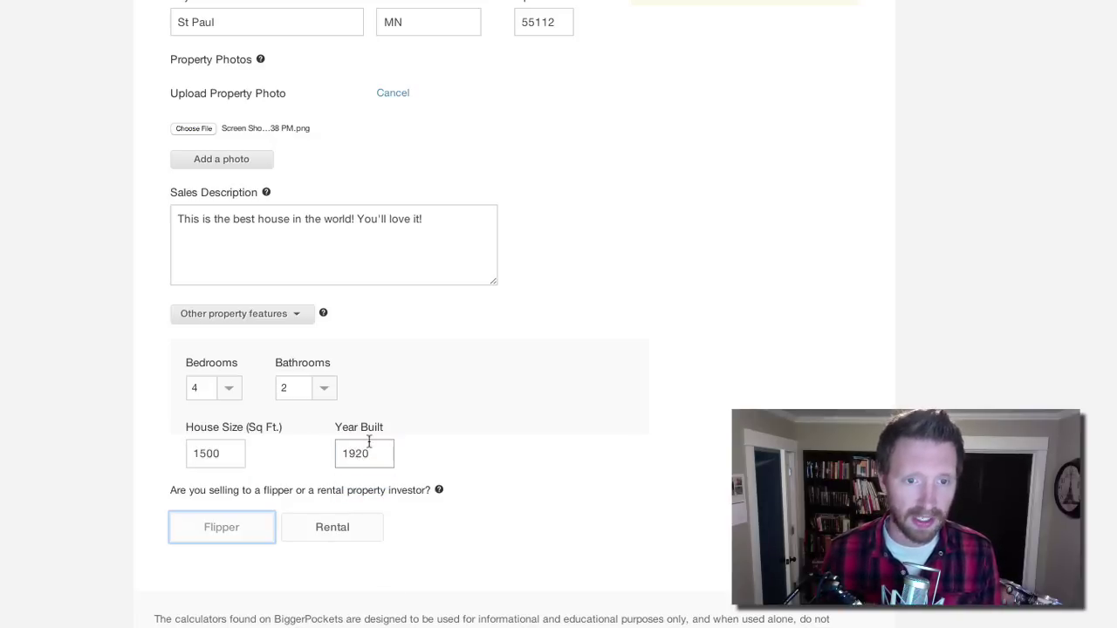
Choose Flipper as the type of buyer and continue to the Financial Info step.
scroll(567, 444, down, 2)
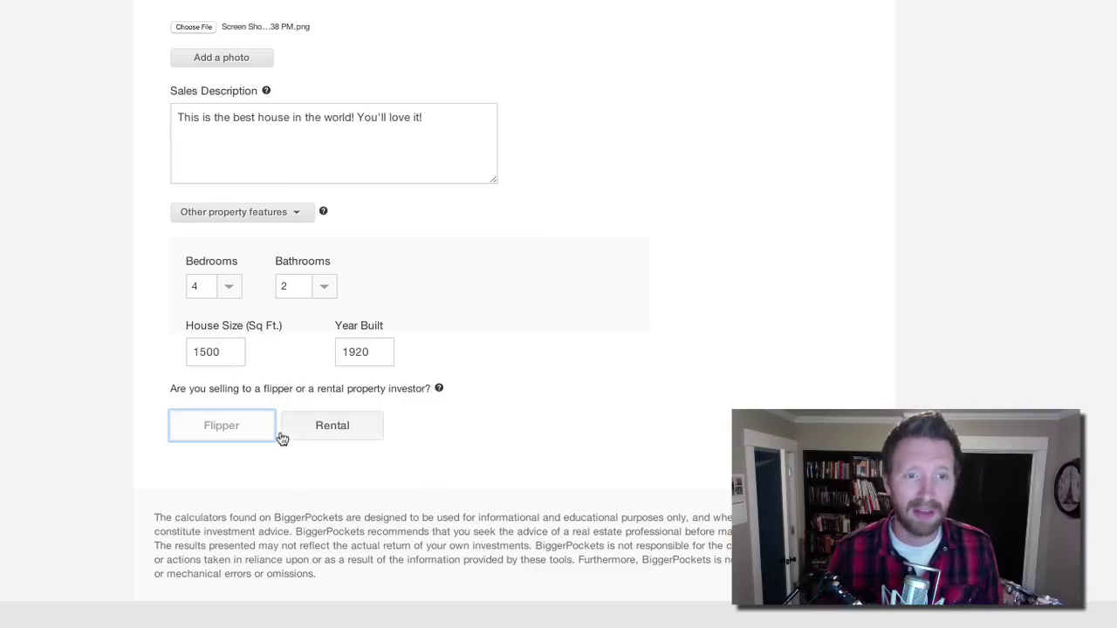
click(234, 437)
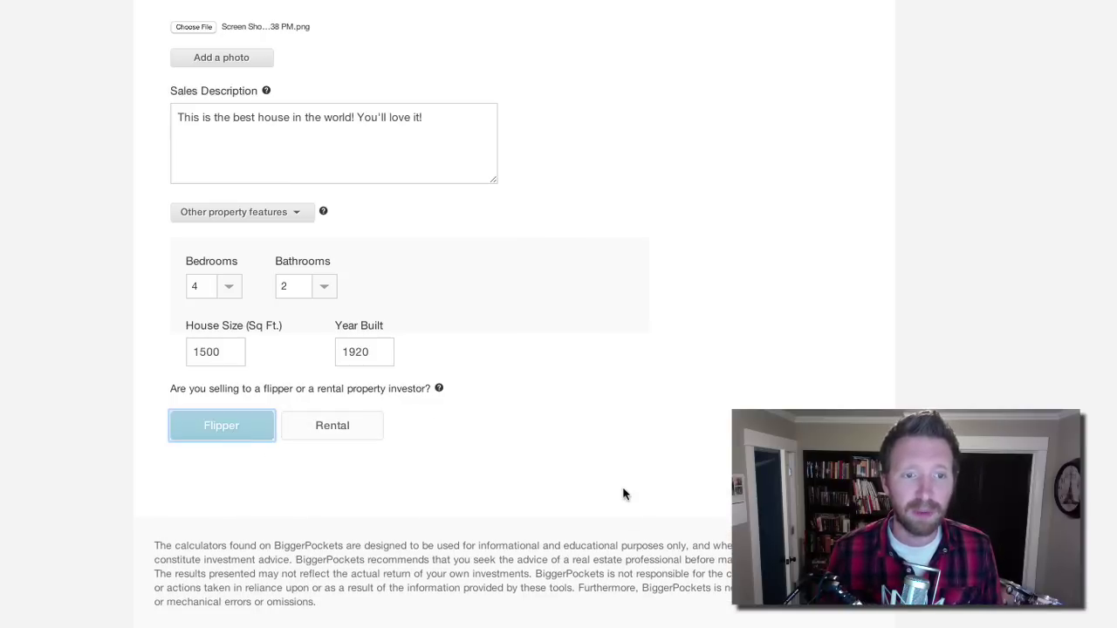
click(803, 470)
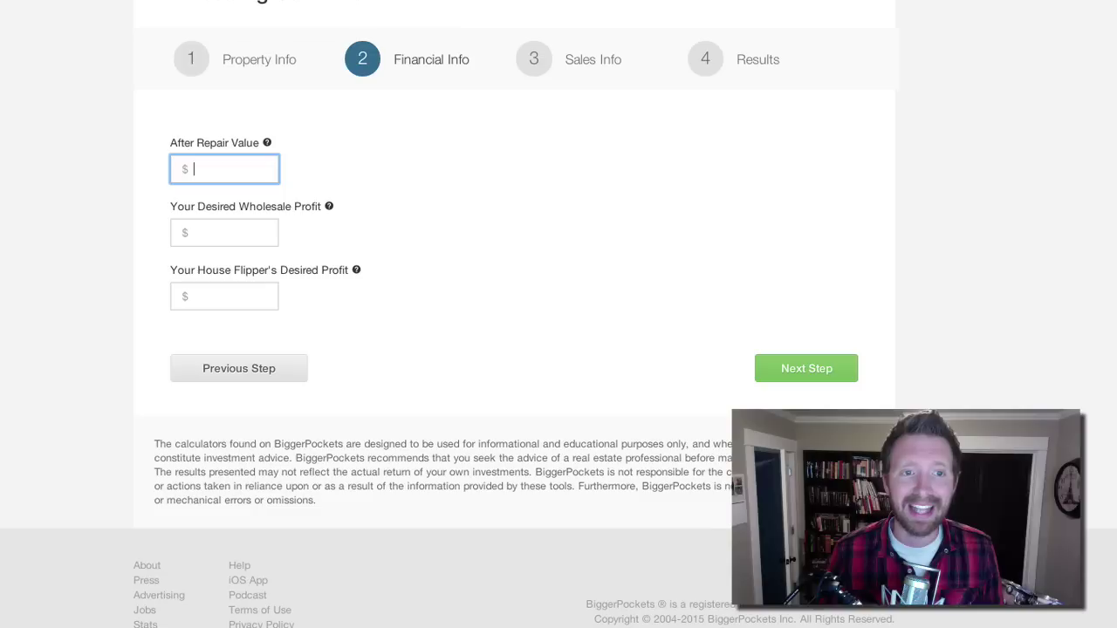
Set the After Repair Value to $150000 and the desired wholesale profit to $5000.
scroll(662, 460, up, 1)
scroll(663, 460, up, 2)
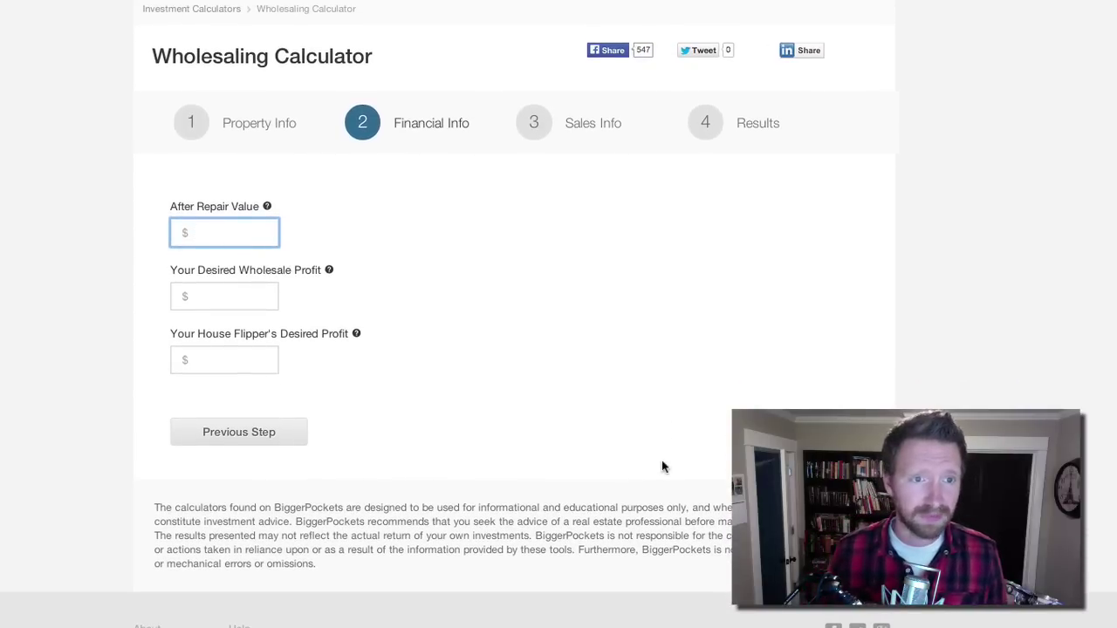
click(240, 236)
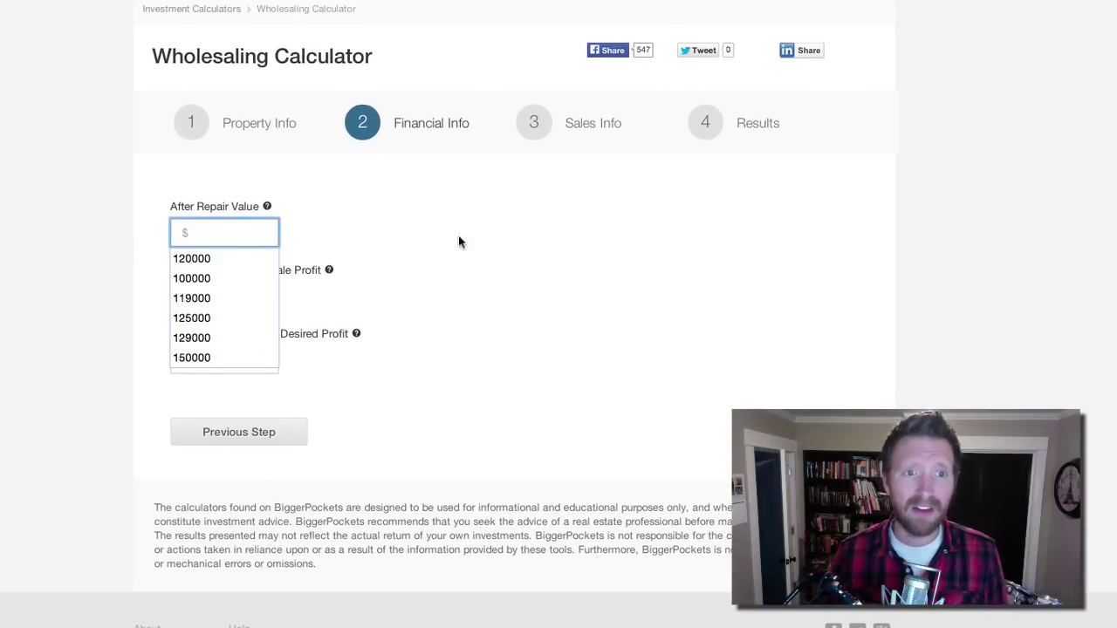
click(384, 239)
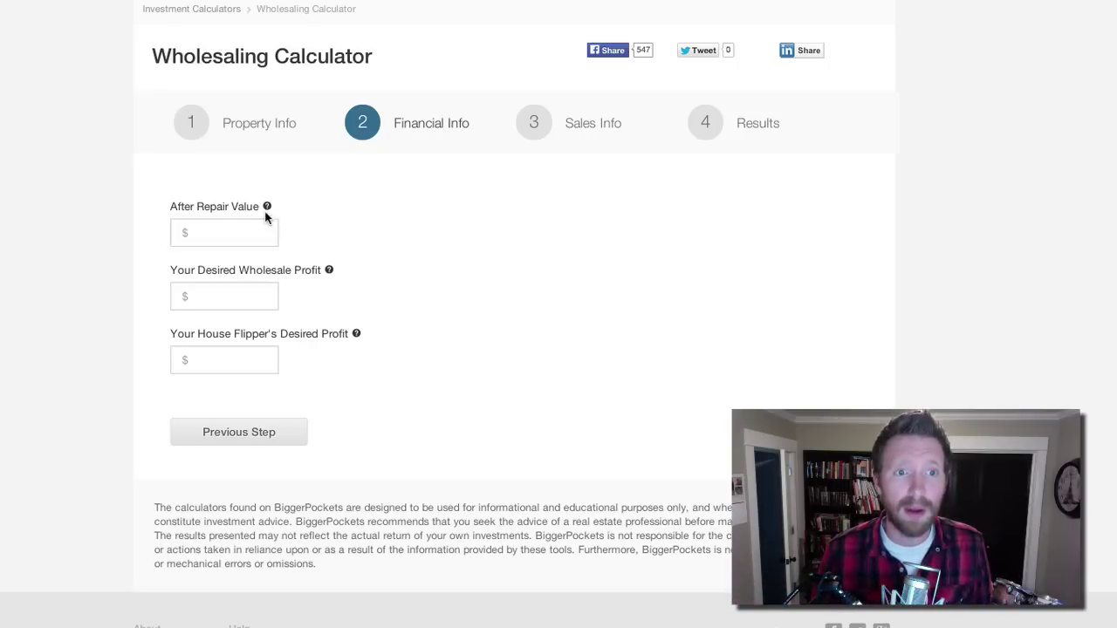
mouse_move(267, 209)
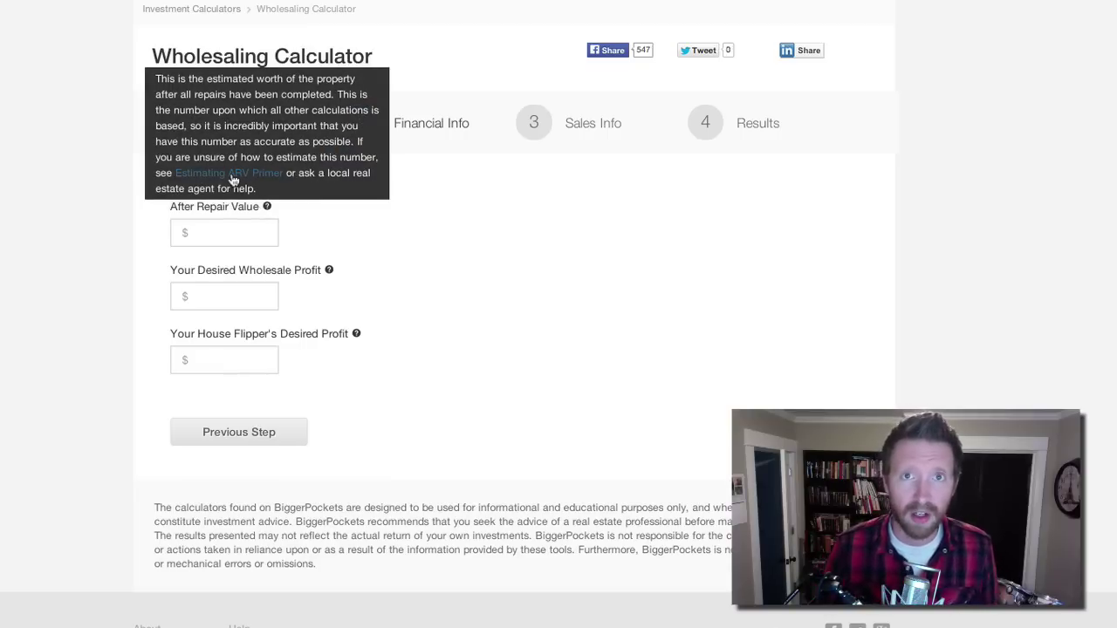
click(231, 236)
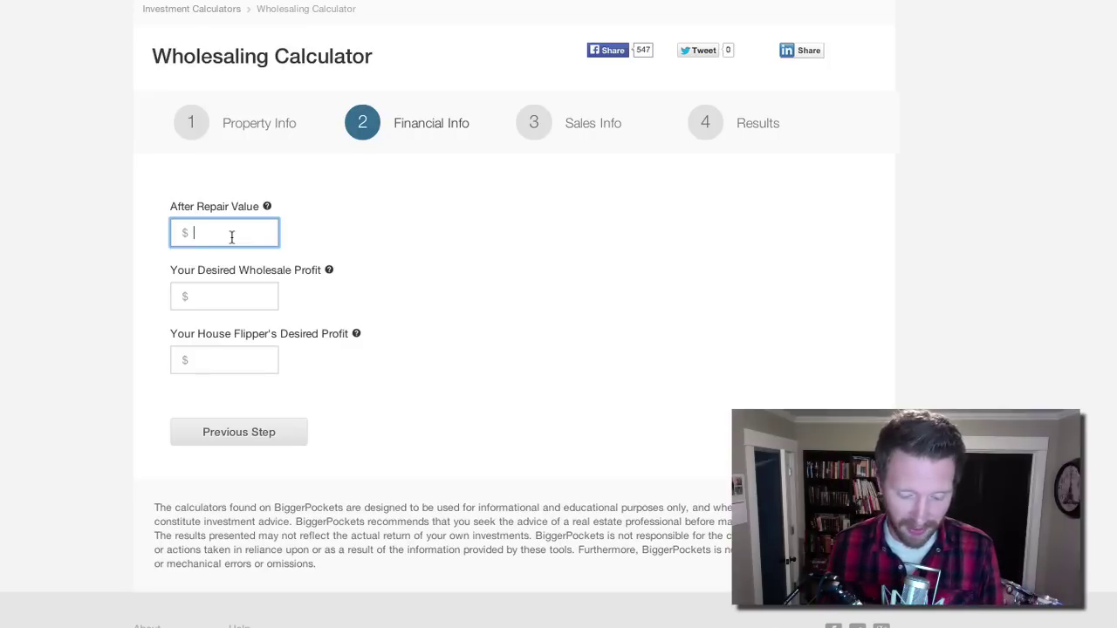
text(150000)
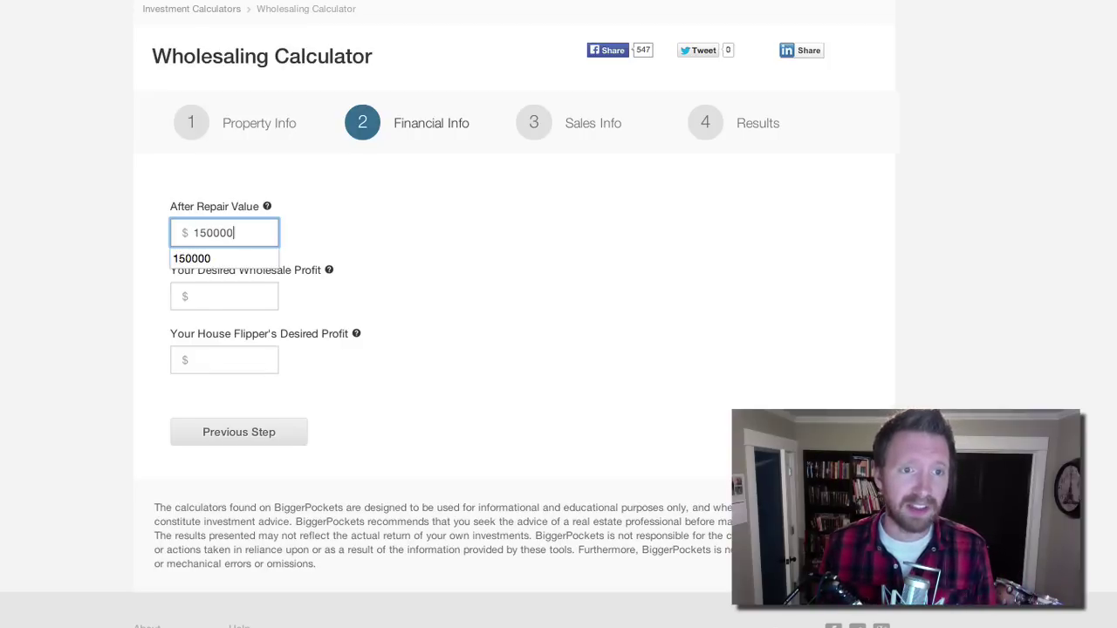
key(Tab)
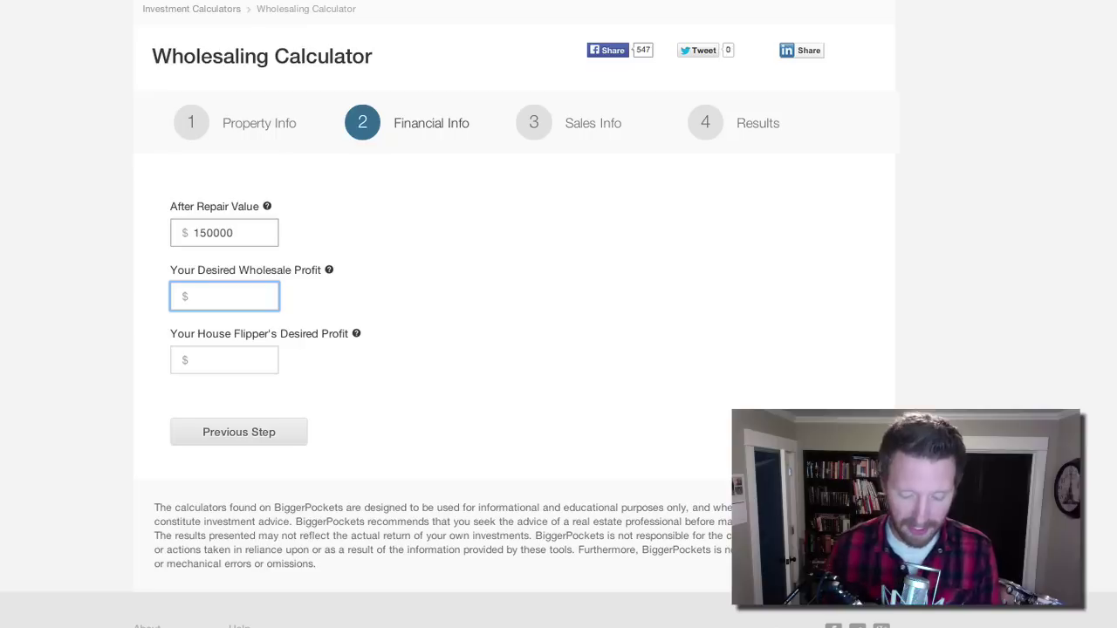
text(5000)
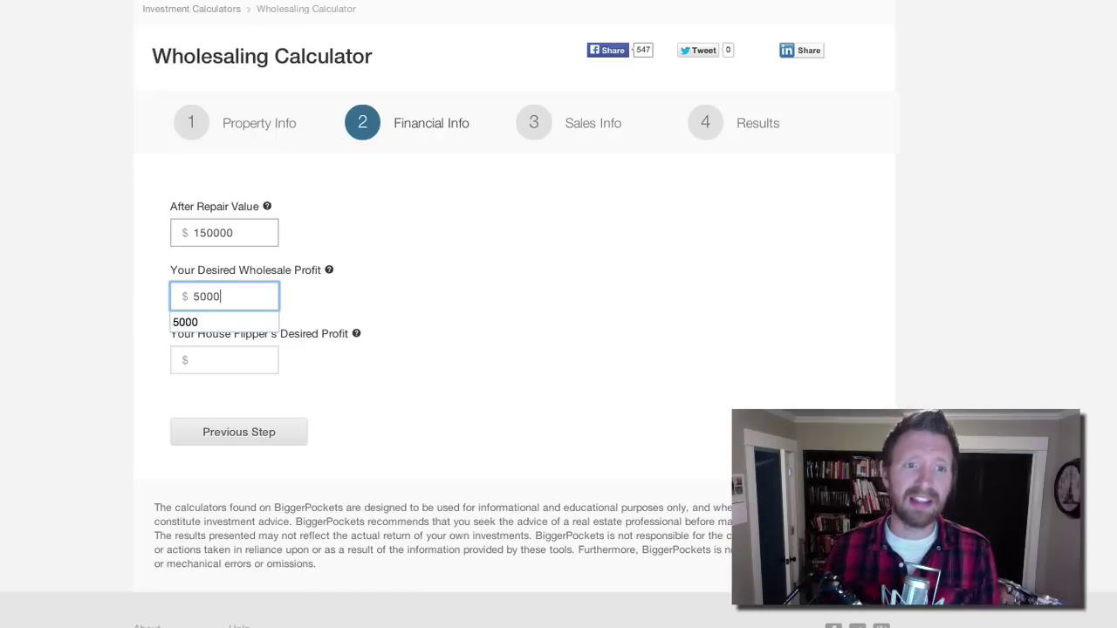
Set the house flipper's desired profit to $20000 and continue to the Sales Info step.
key(Tab)
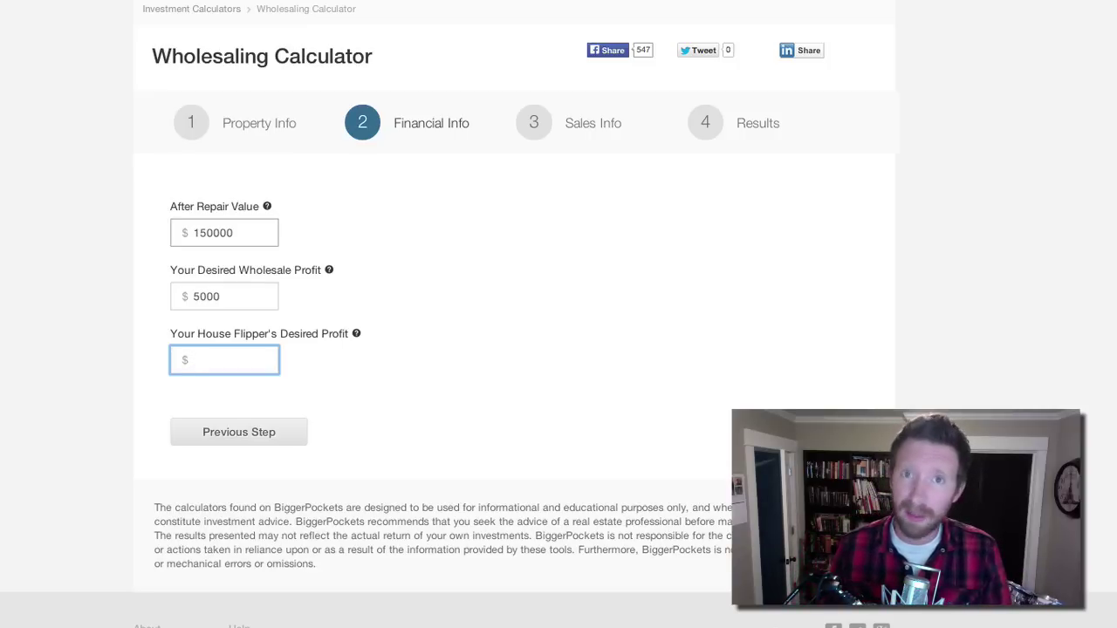
click(245, 365)
click(457, 337)
click(231, 354)
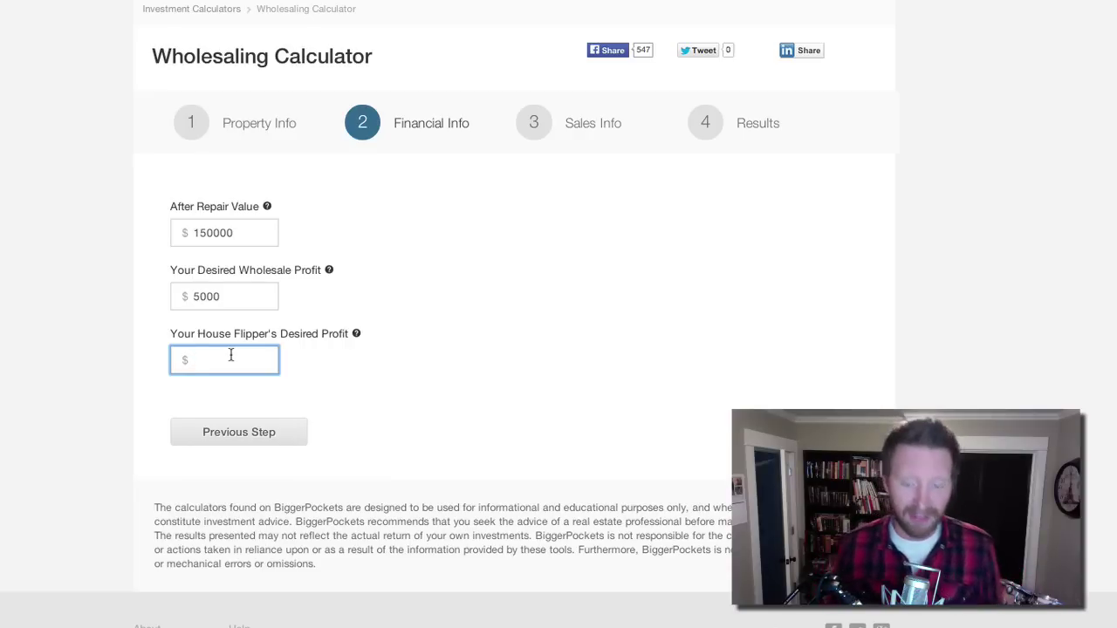
text(2000)
key(Tab)
key(shift+Tab)
key(BackSpace)
text(20000)
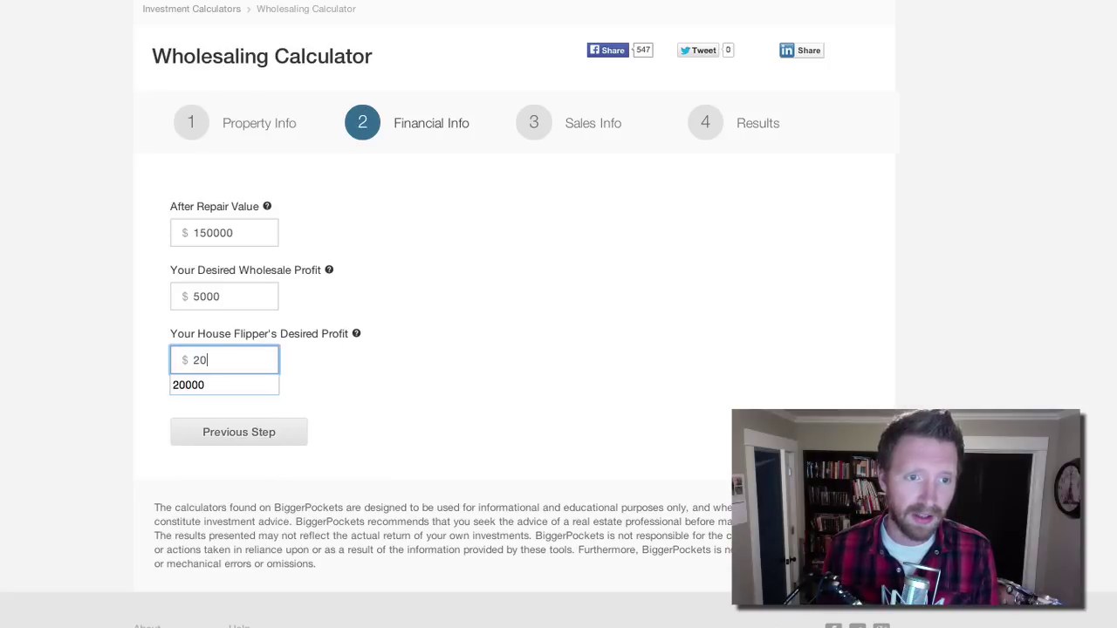
key(Tab)
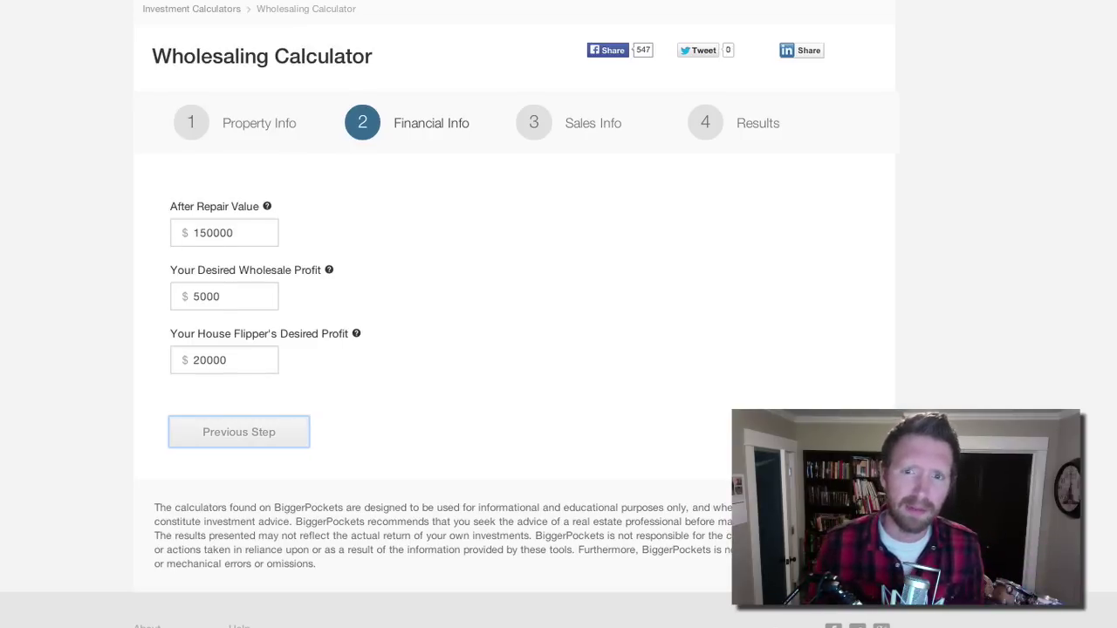
click(794, 433)
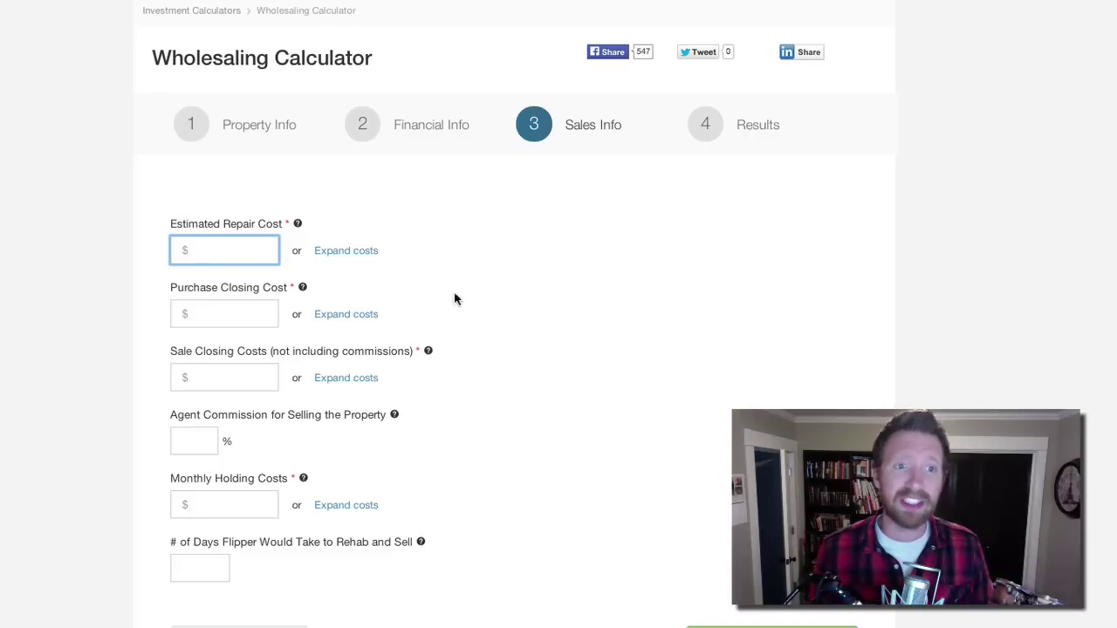
Expand the Estimated Repair Cost breakdown, review its exterior and interior repair categories, and collapse it again.
click(258, 249)
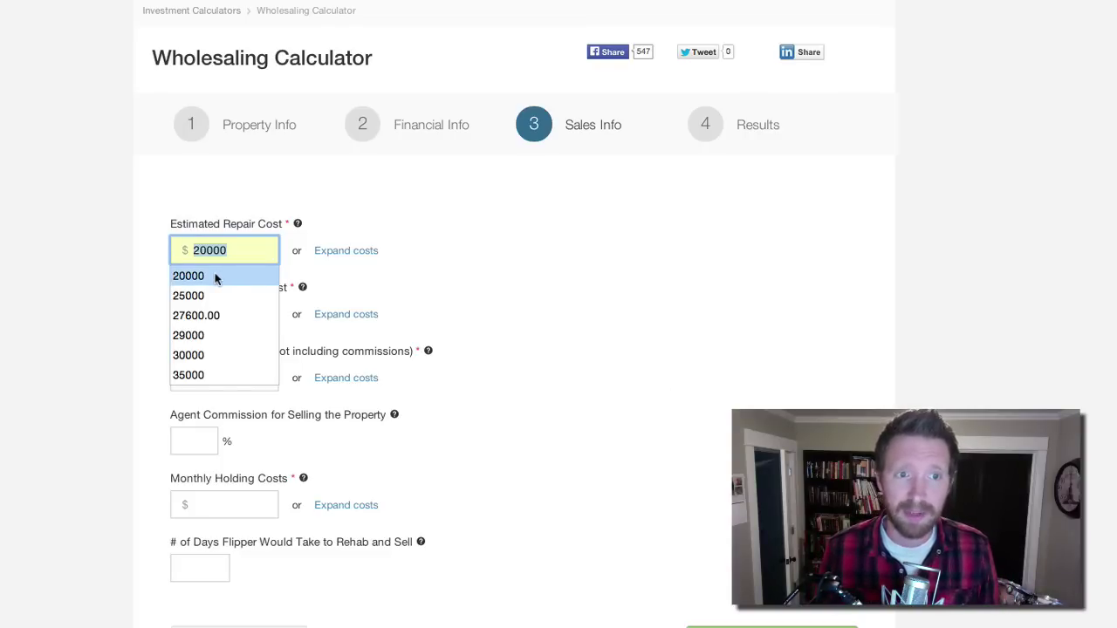
click(547, 286)
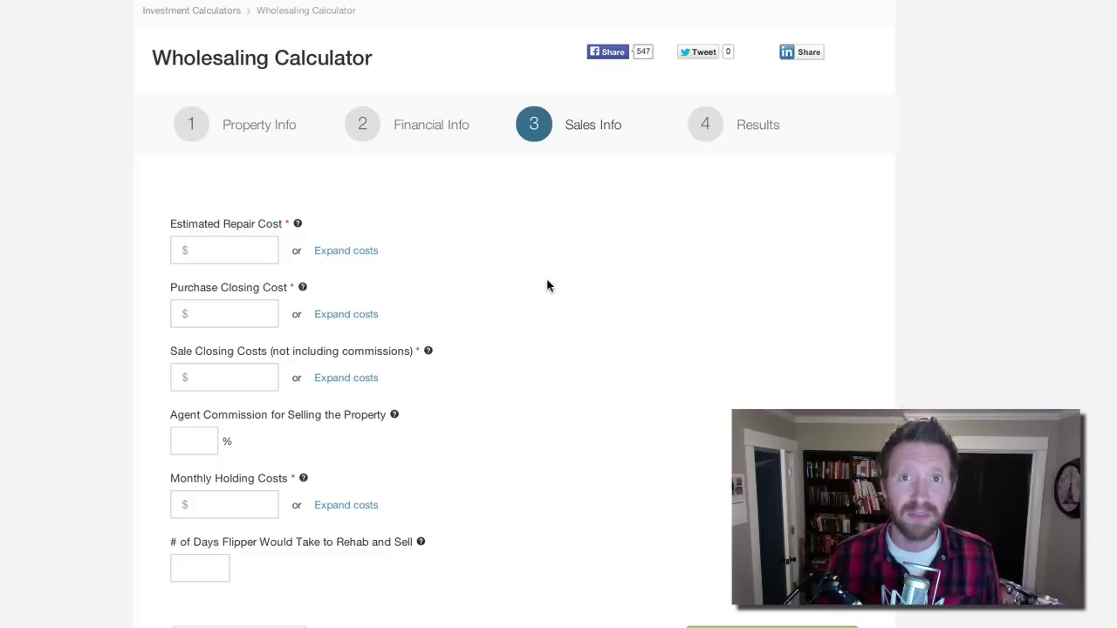
click(343, 257)
scroll(550, 341, down, 3)
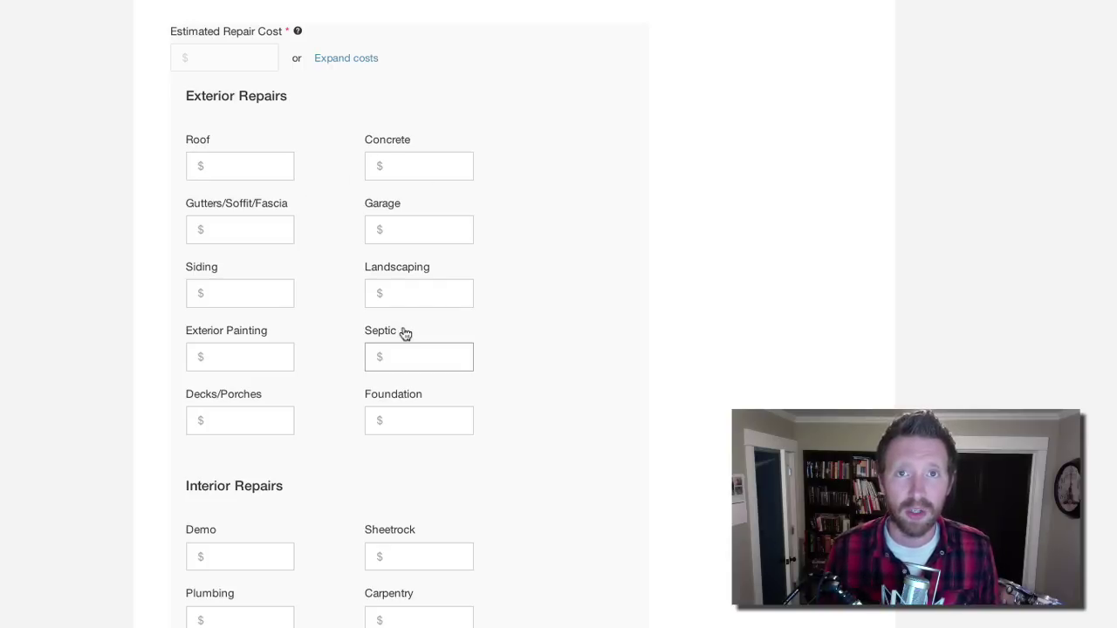
scroll(404, 331, down, 1)
scroll(404, 329, down, 5)
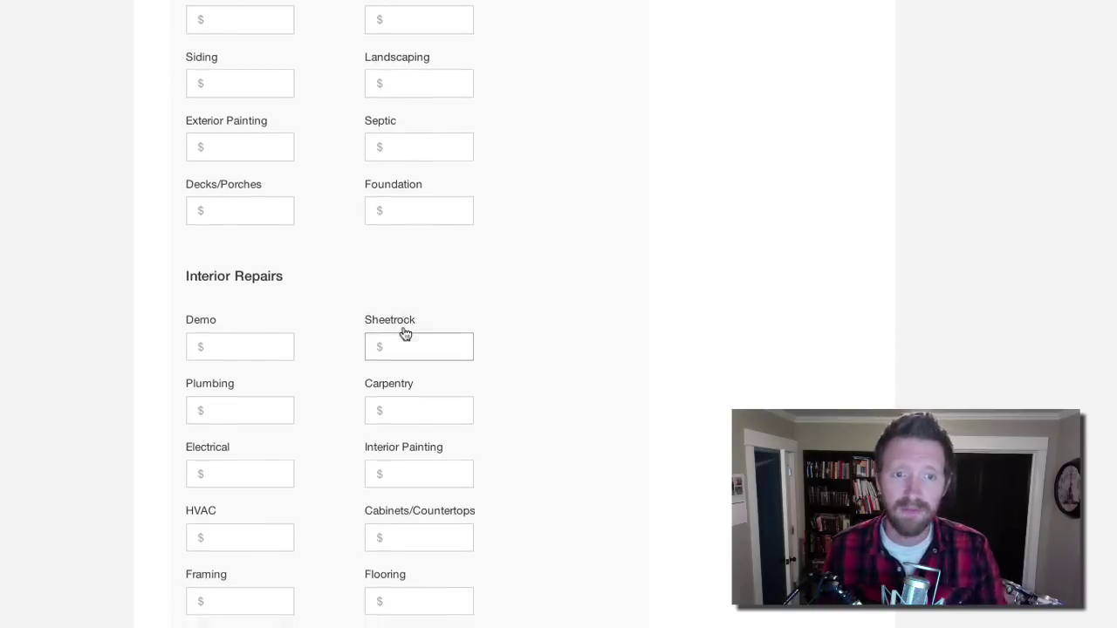
scroll(404, 331, down, 4)
scroll(456, 322, up, 8)
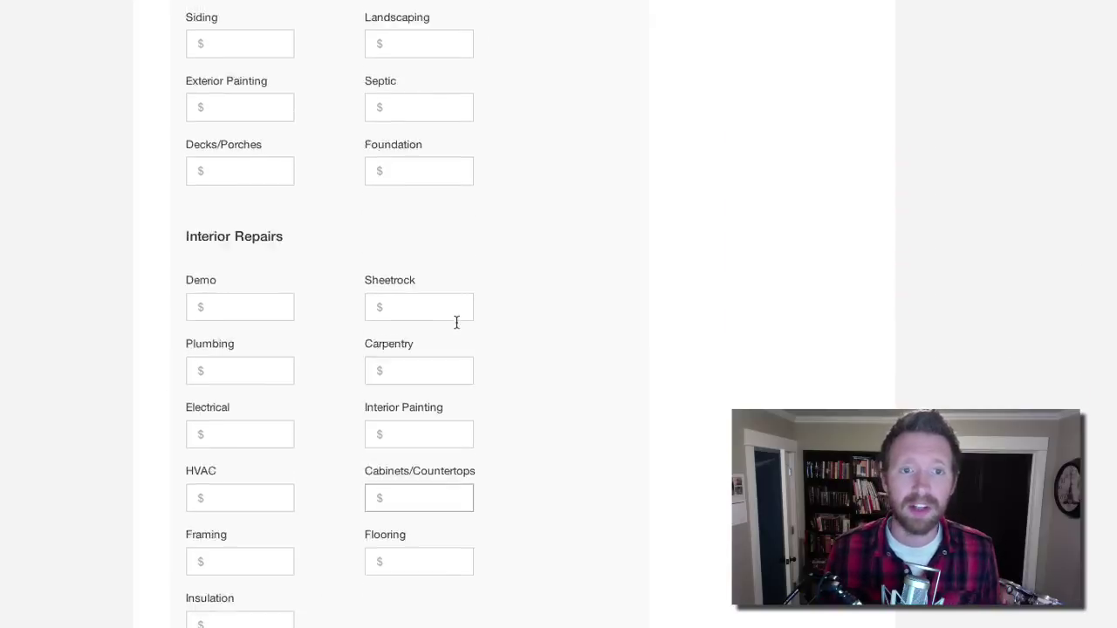
scroll(459, 323, up, 3)
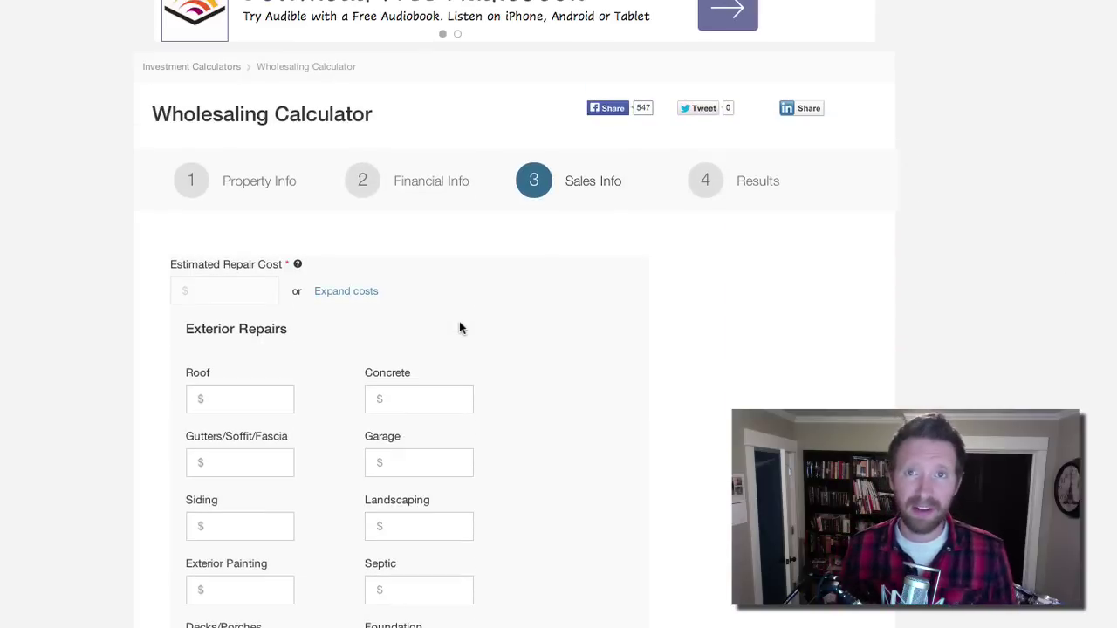
click(359, 293)
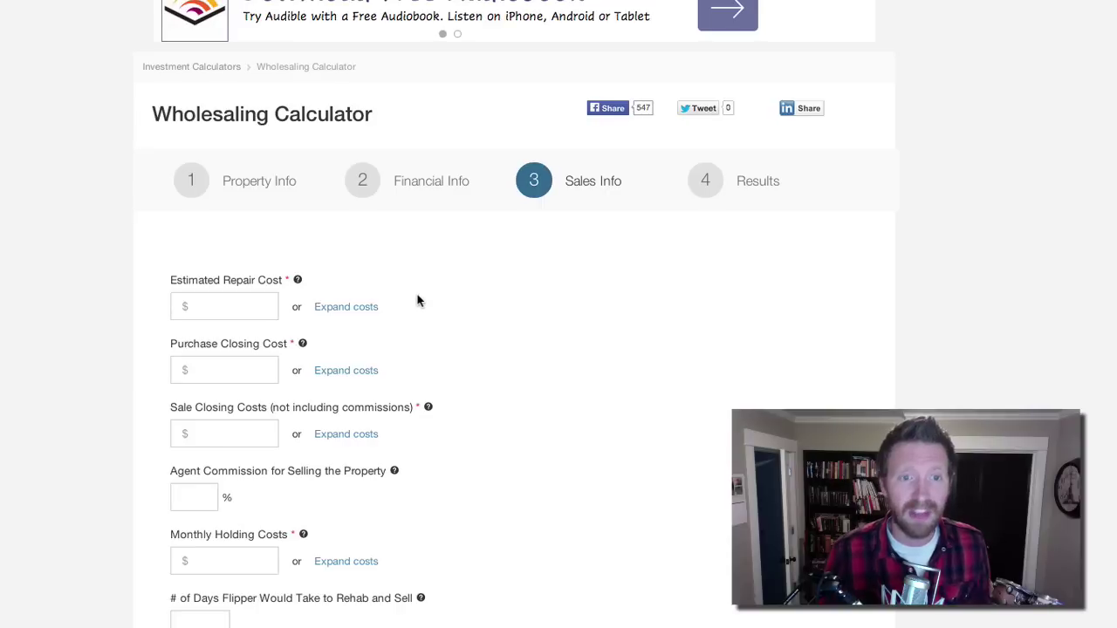
Set the Estimated Repair Cost to $25000 as a single lump sum.
click(225, 303)
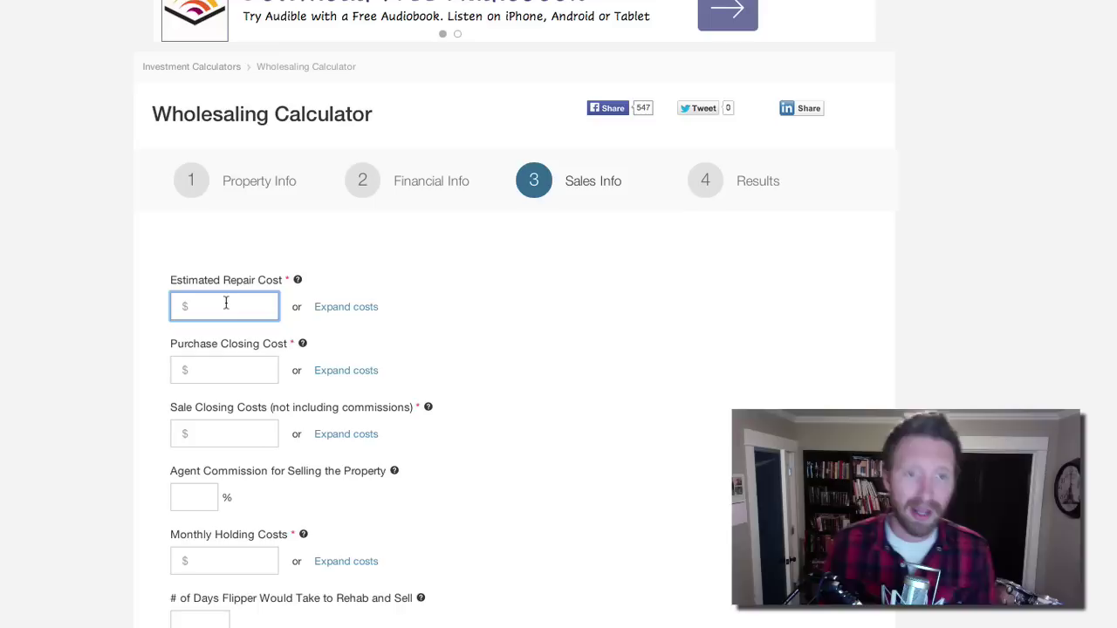
text(25000)
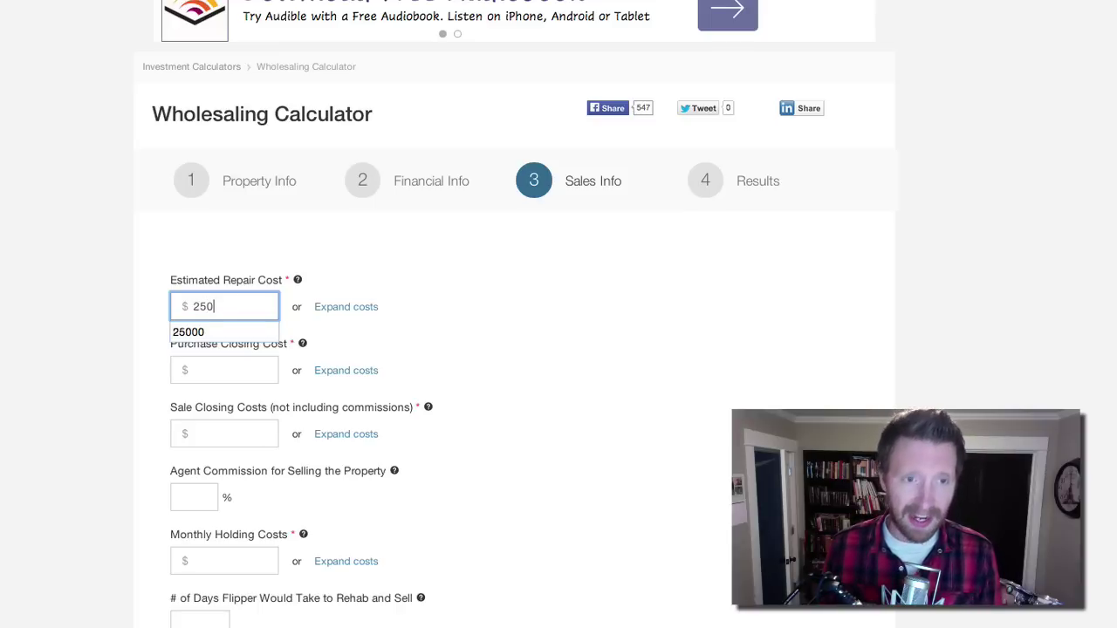
key(Tab)
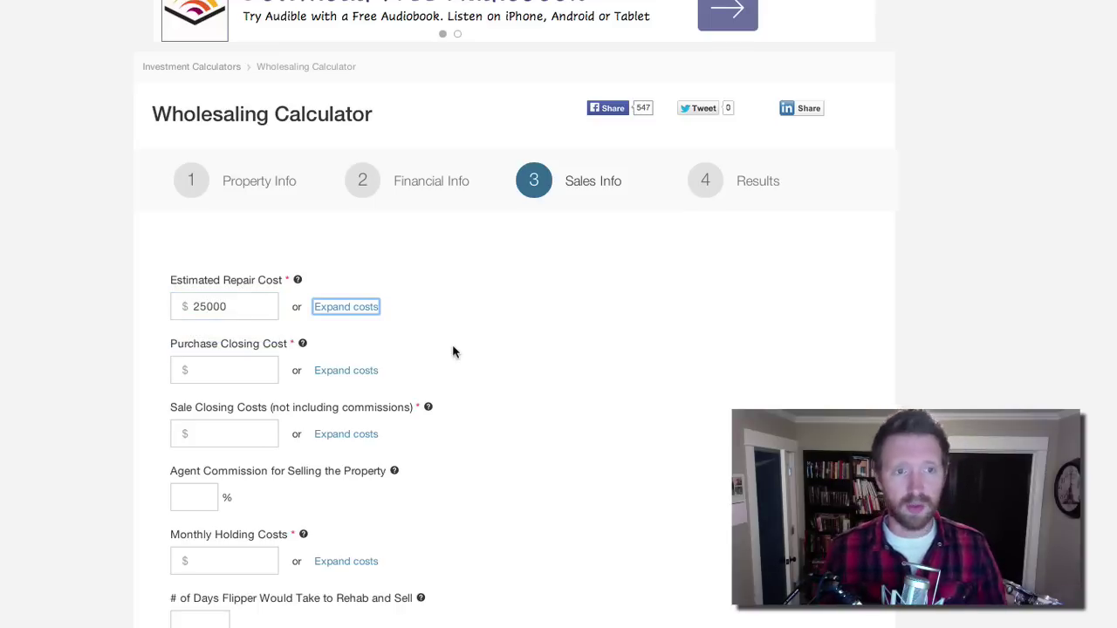
Check the itemized purchase closing costs, collapse them, and set the Purchase Closing Cost to $3500.
scroll(508, 373, down, 2)
click(233, 305)
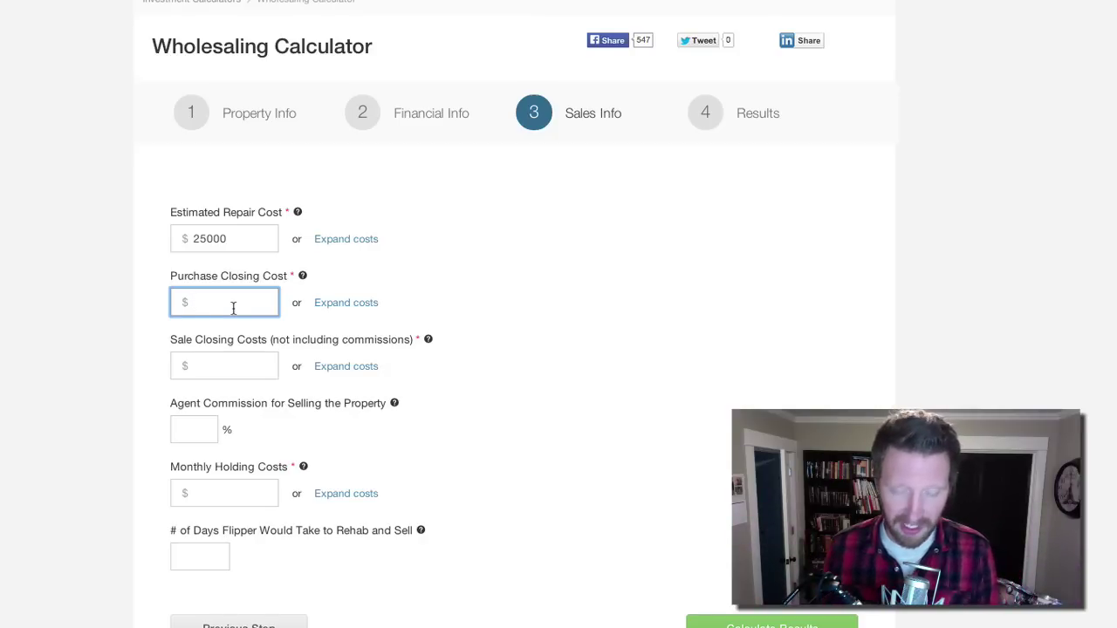
click(356, 303)
scroll(389, 422, down, 2)
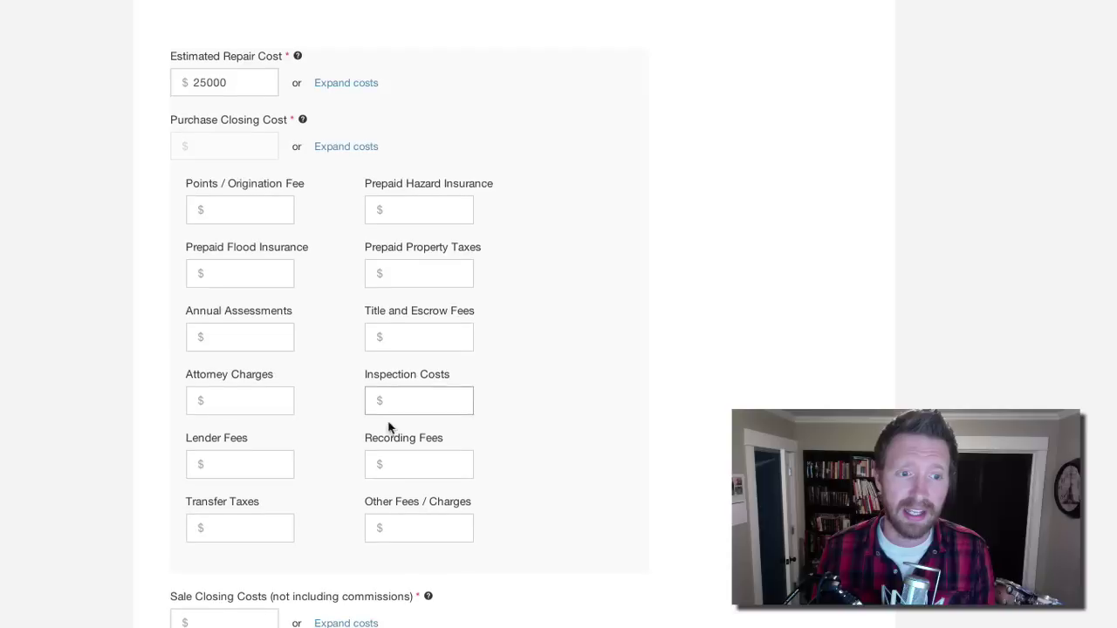
click(320, 150)
click(240, 149)
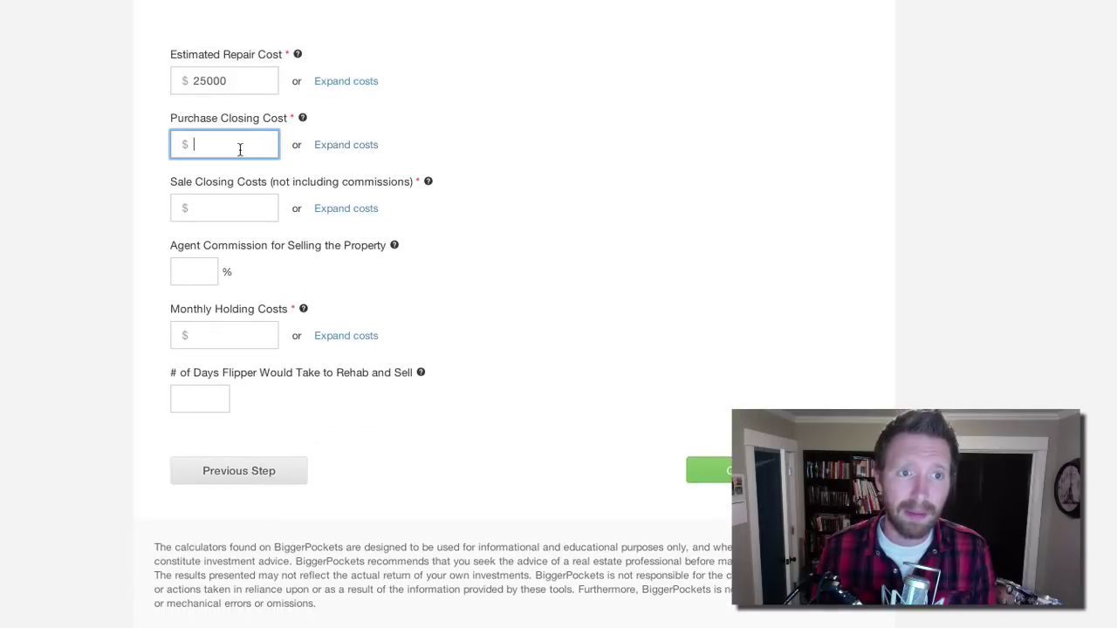
text(3500)
click(556, 137)
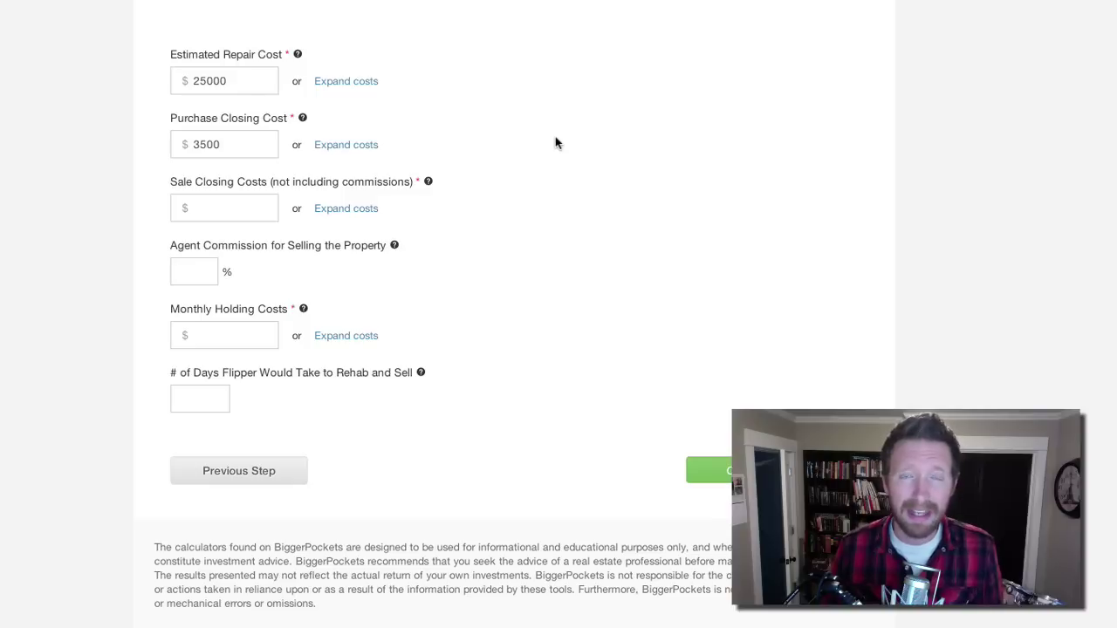
Set the Sale Closing Costs to $3500 and the agent commission for selling the property to 6%.
click(224, 210)
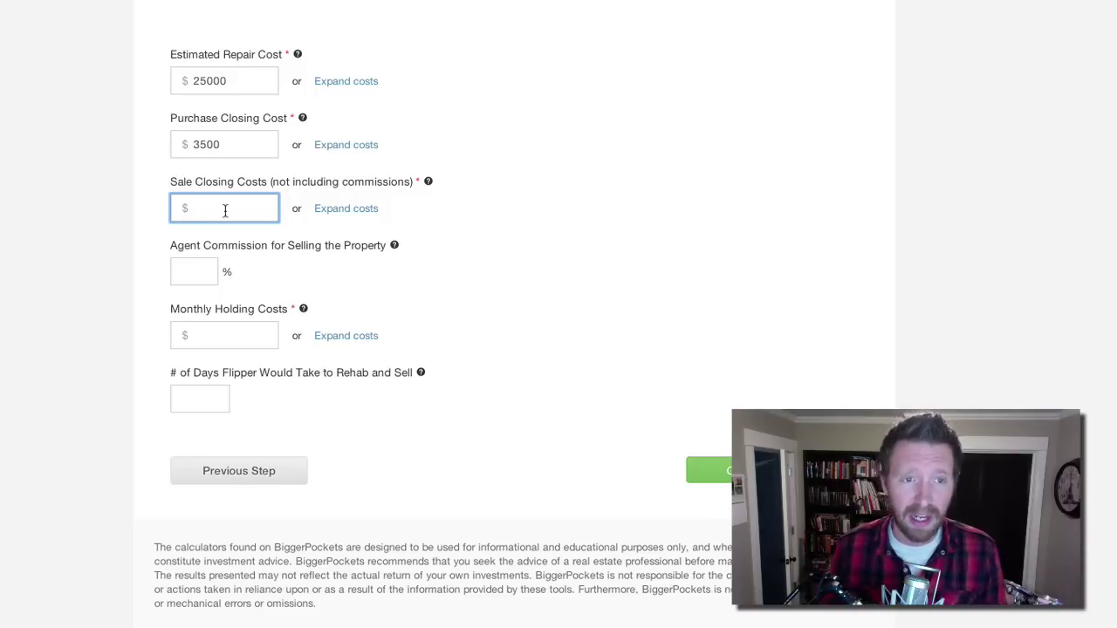
text(3500)
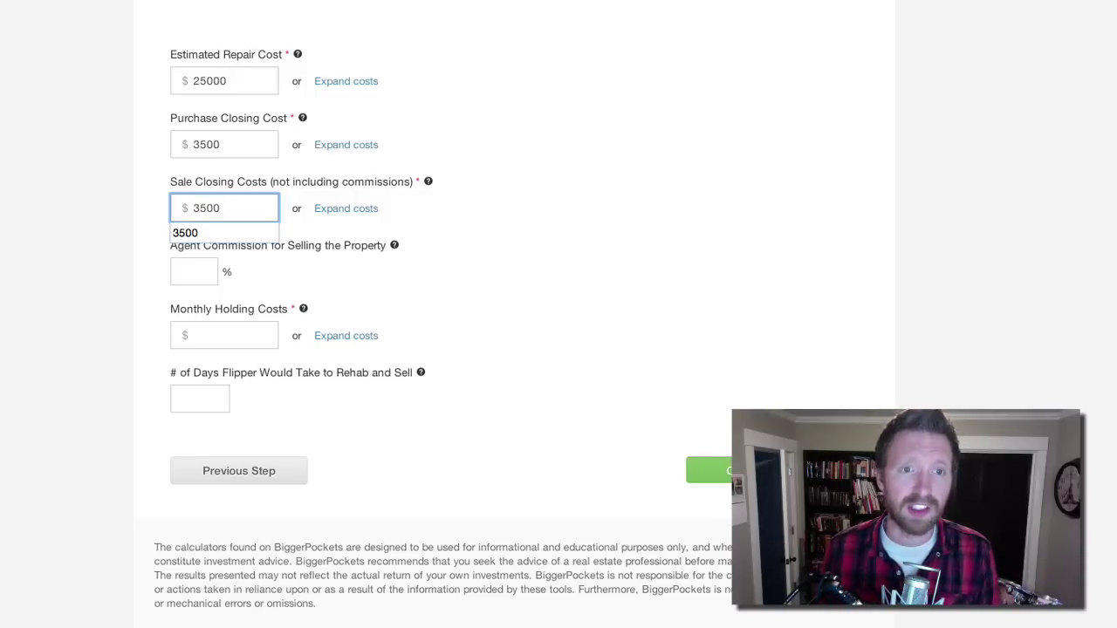
click(177, 271)
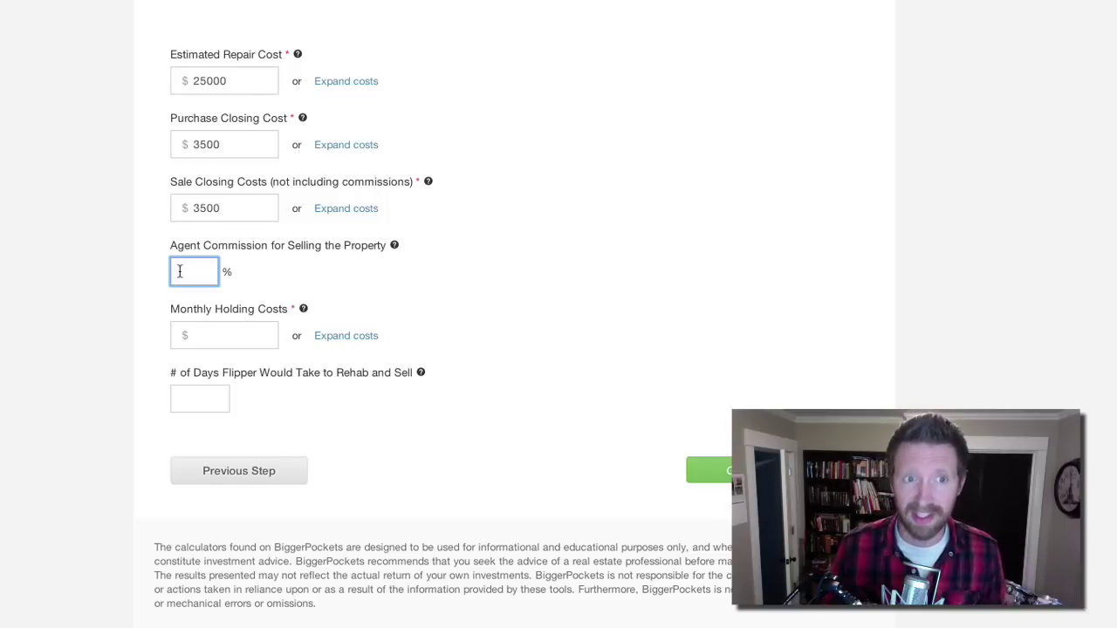
click(177, 271)
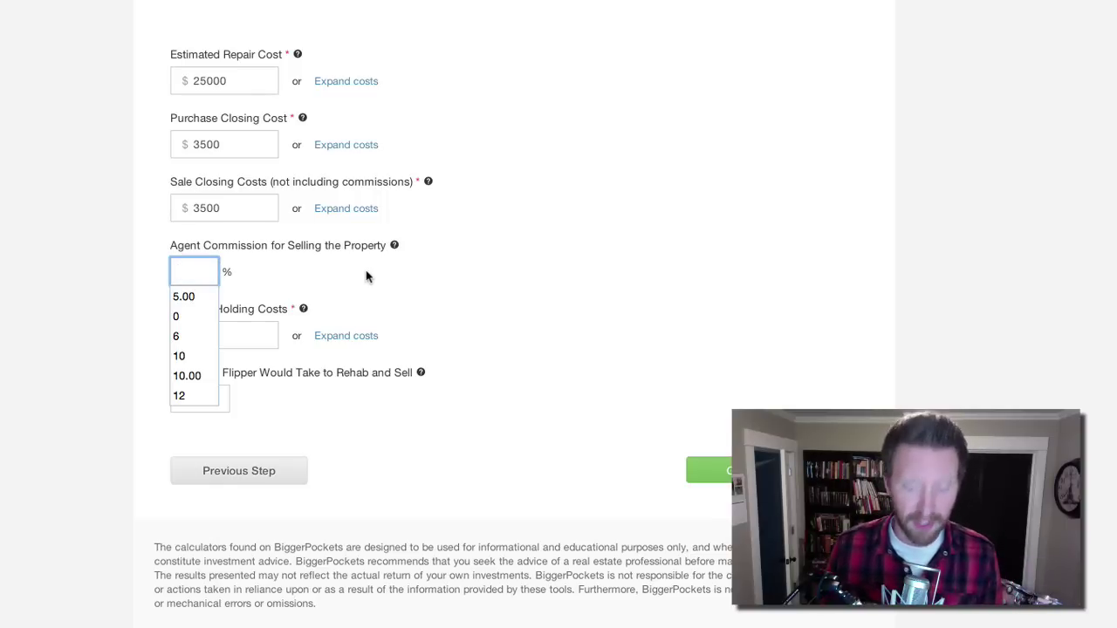
text(6)
click(562, 277)
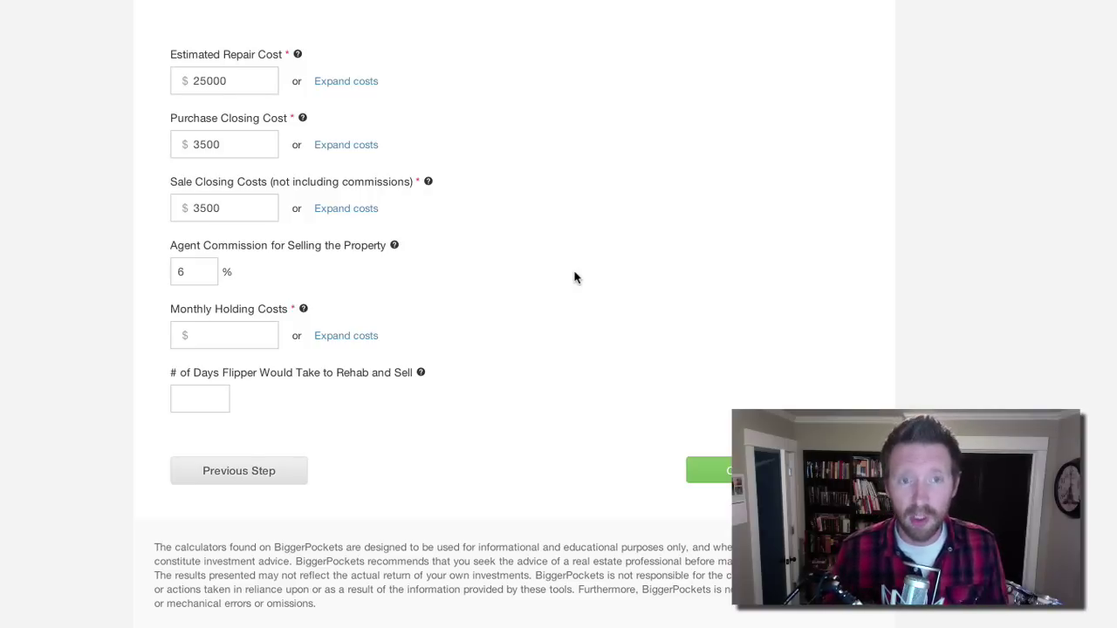
Expand the Monthly Holding Costs and set Property Taxes to $50 and Electricity to $50.
click(250, 339)
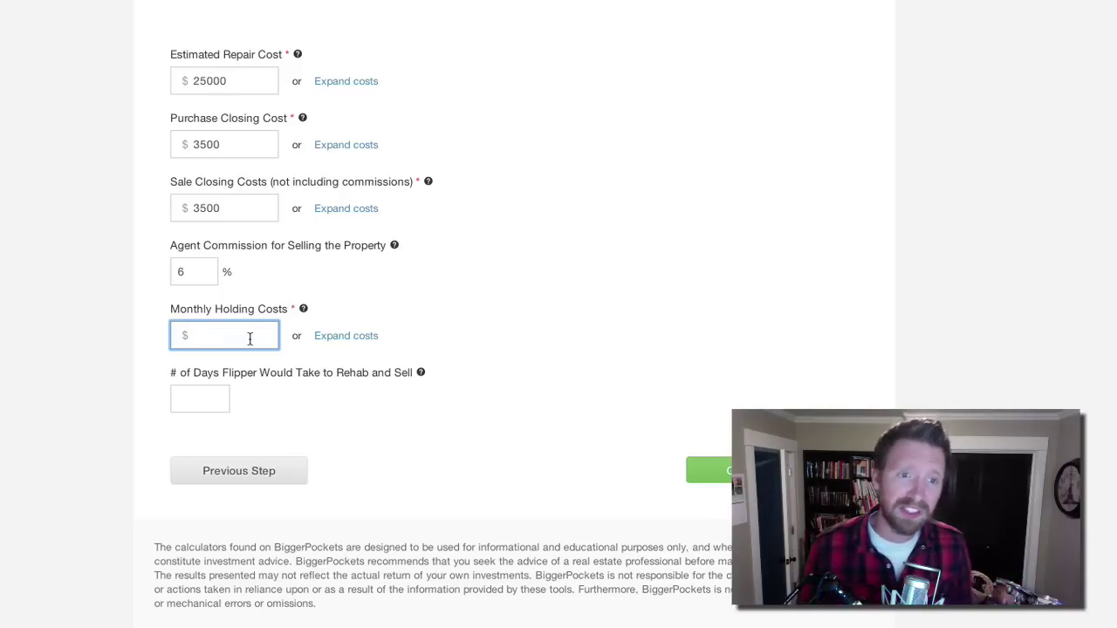
click(252, 333)
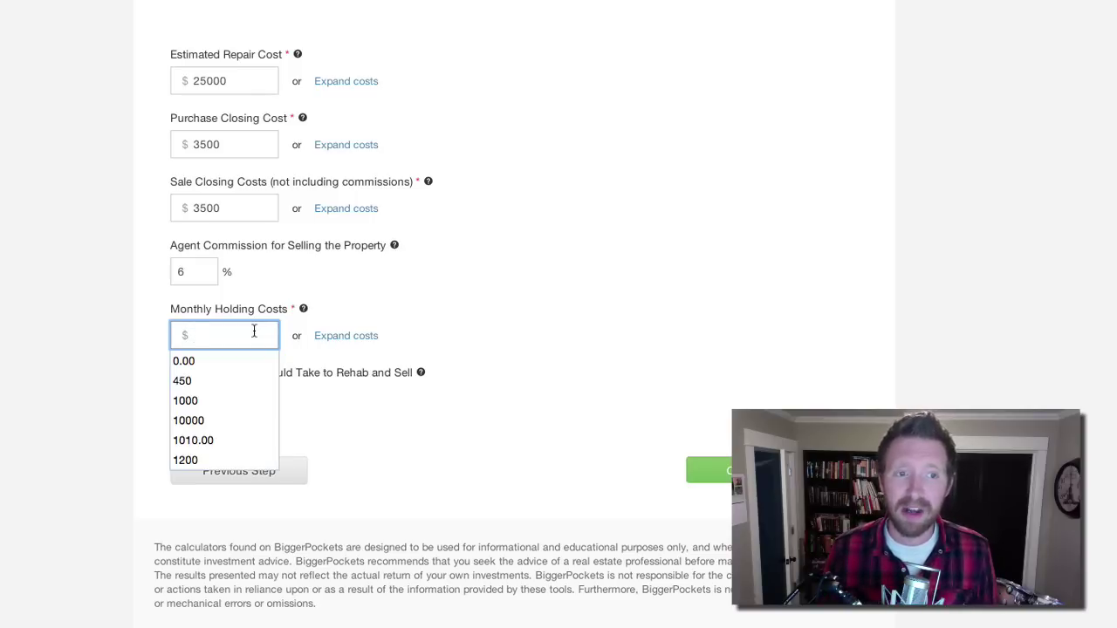
click(347, 339)
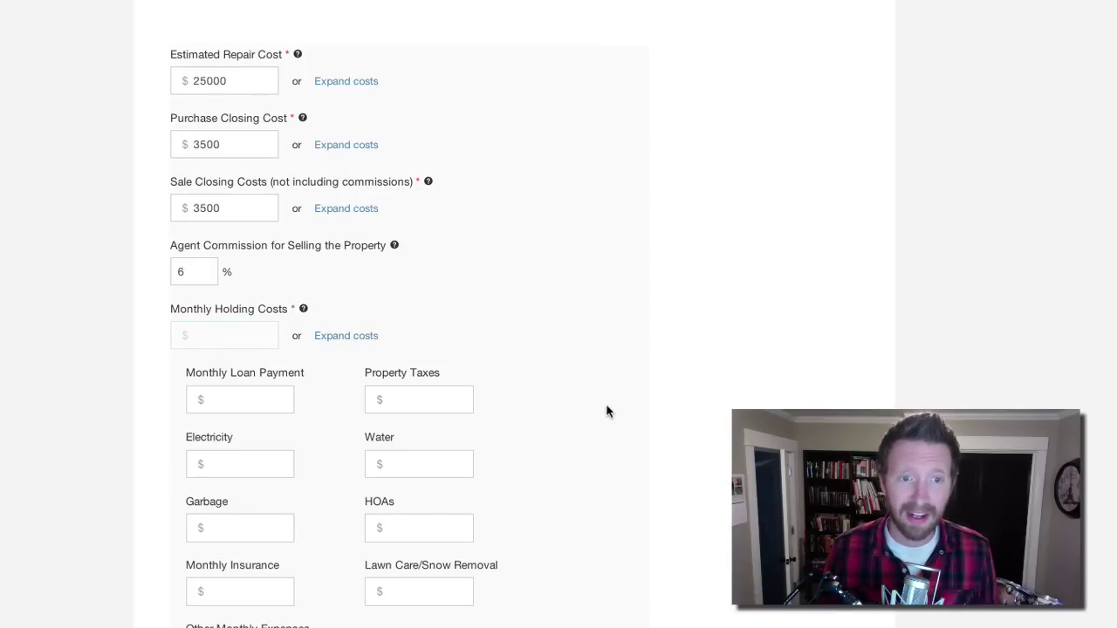
scroll(568, 340, down, 3)
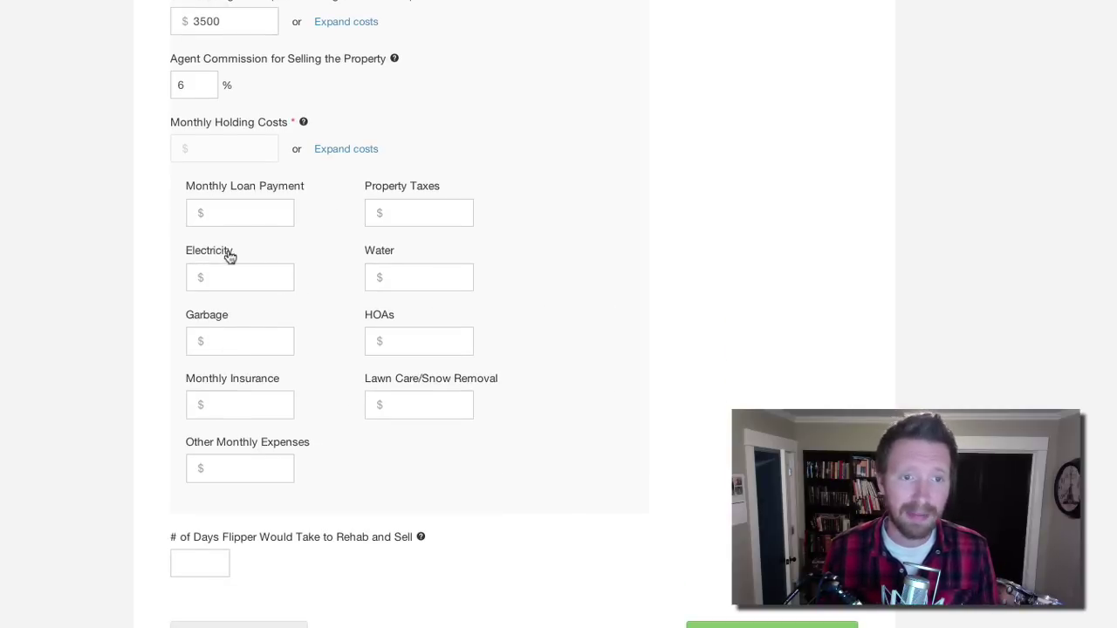
click(246, 218)
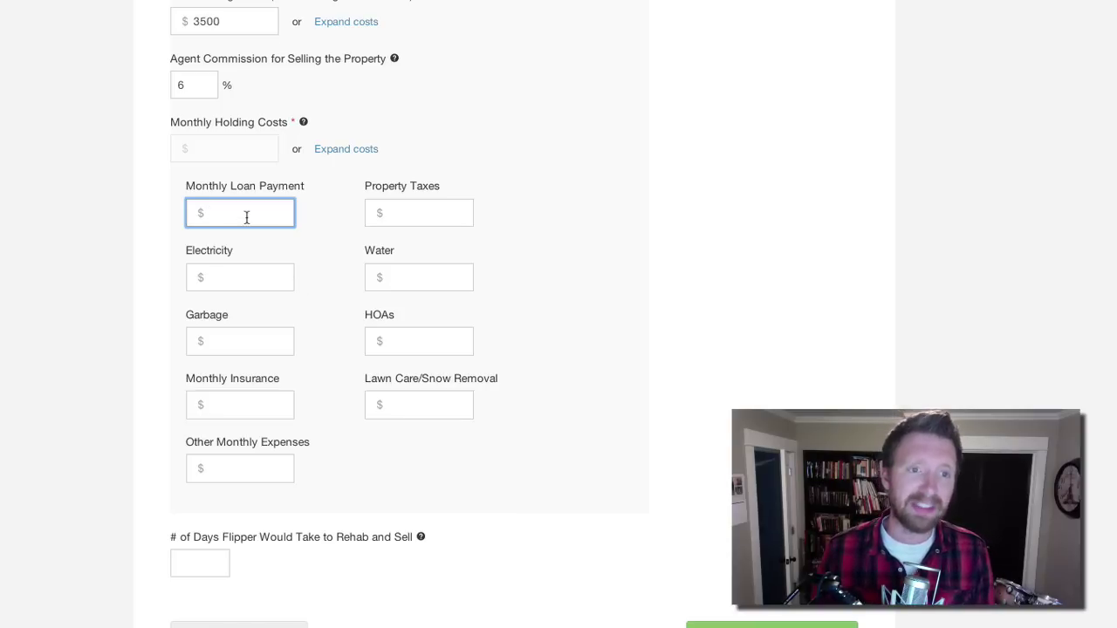
click(425, 218)
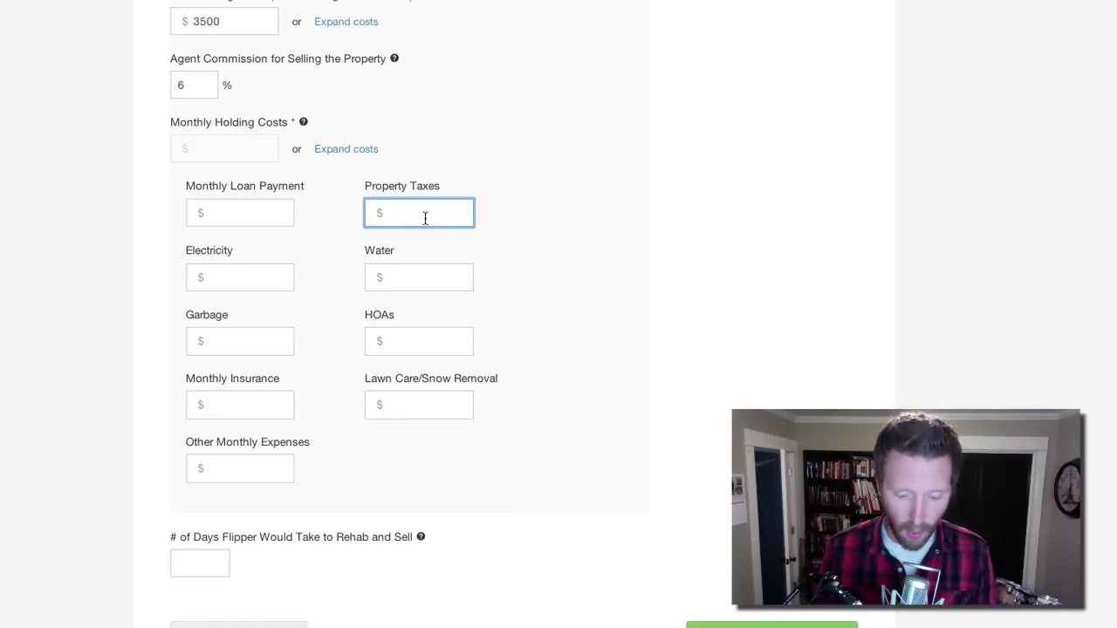
text(50)
scroll(326, 274, up, 1)
click(277, 276)
text(50)
key(Tab)
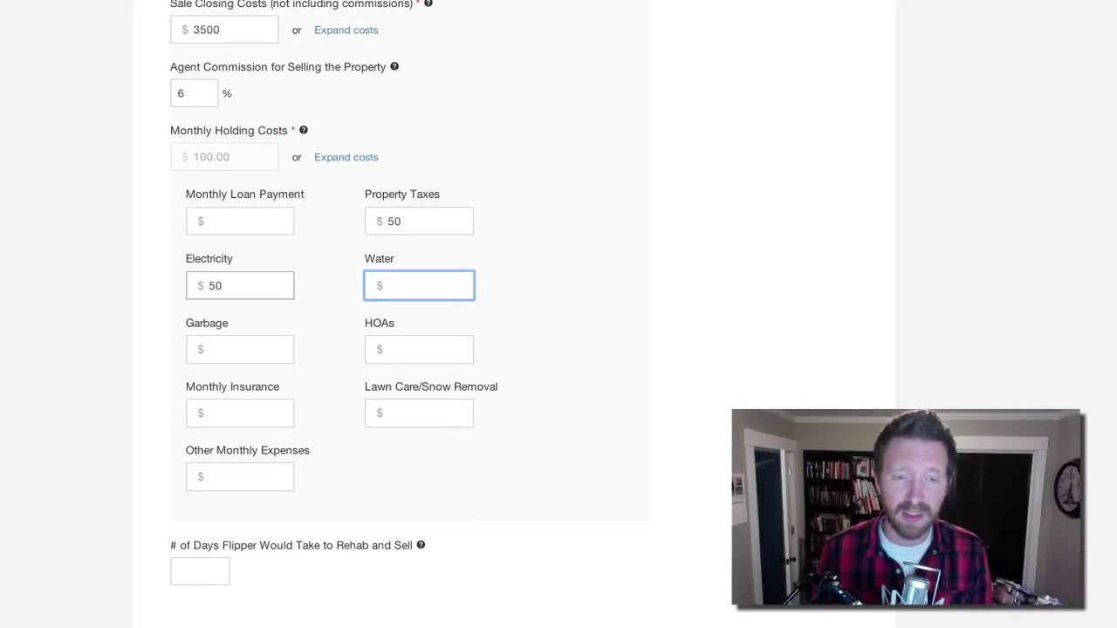
Set the monthly holding costs for Water to $65, Garbage to $30 and Monthly Insurance to $55.
key(Tab)
text(30)
key(Tab)
key(Tab)
text(55)
key(Tab)
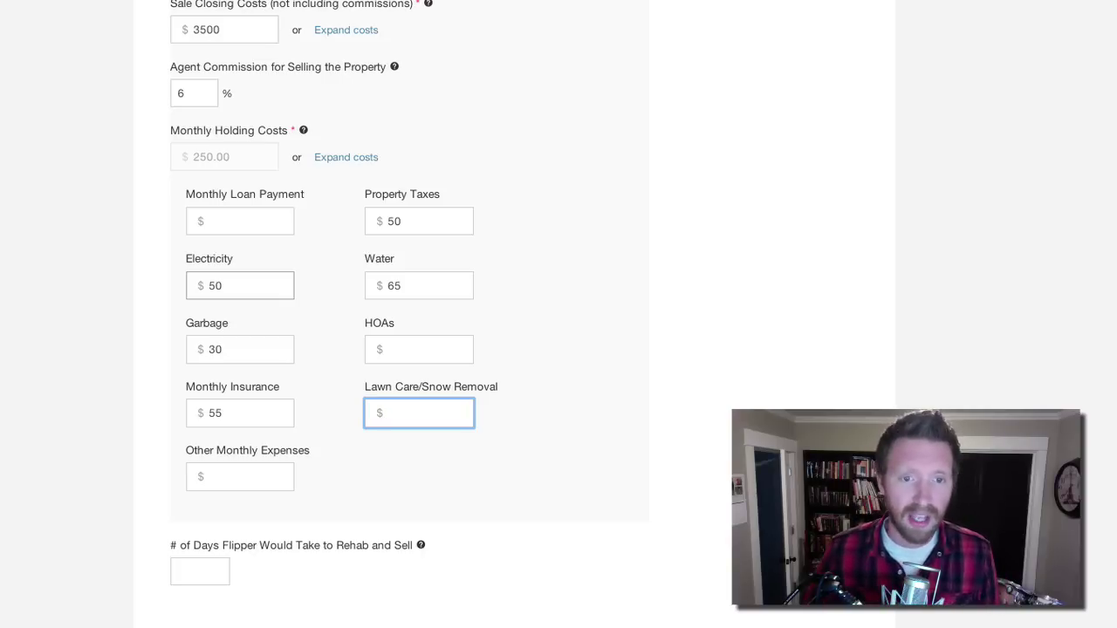
Leave the remaining holding costs blank and set the number of days the flipper would take to rehab and sell to 90.
scroll(519, 433, down, 2)
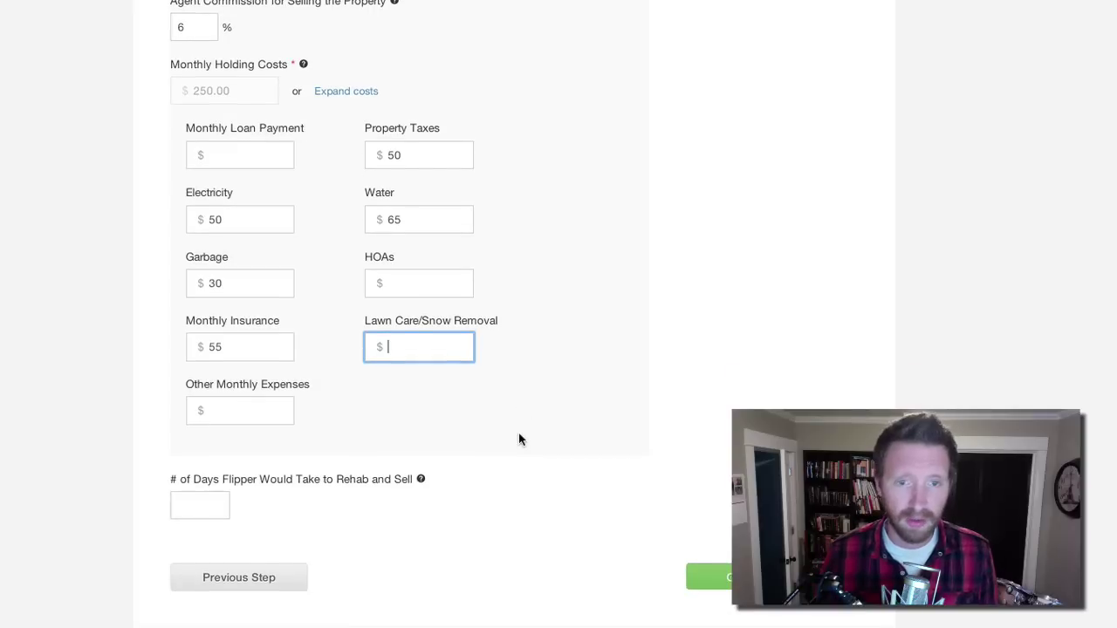
scroll(332, 404, up, 1)
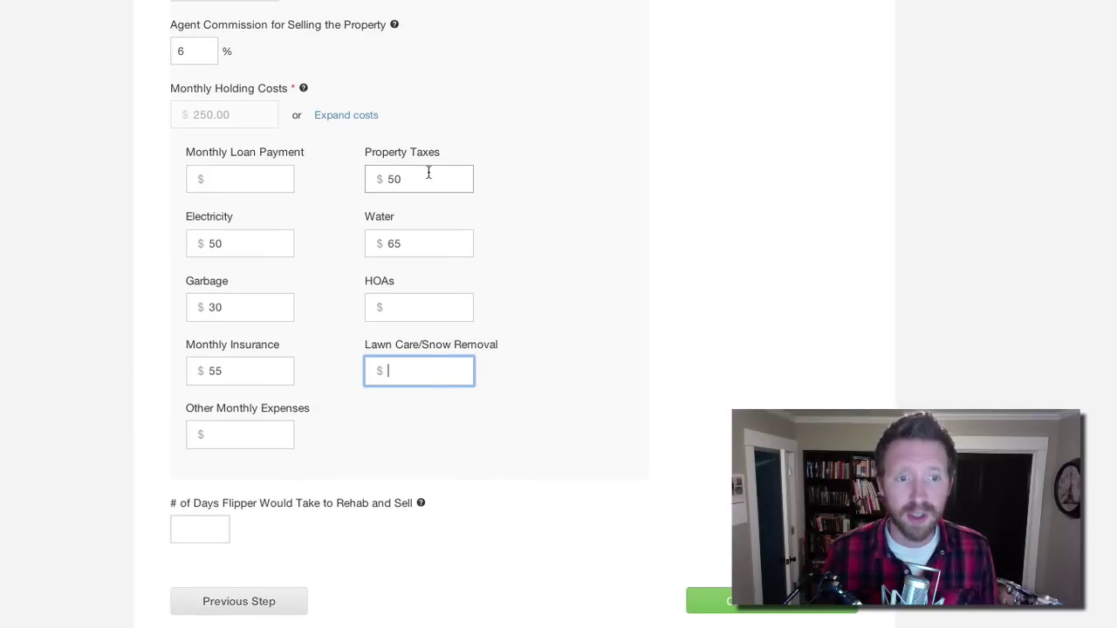
scroll(569, 361, down, 2)
click(197, 452)
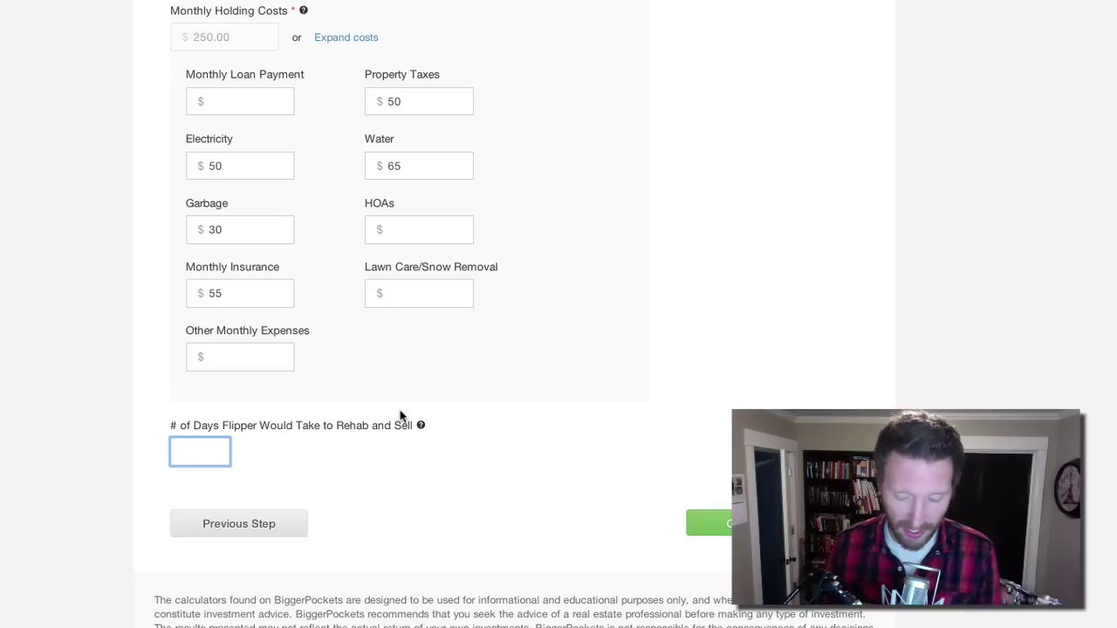
text(90)
click(584, 429)
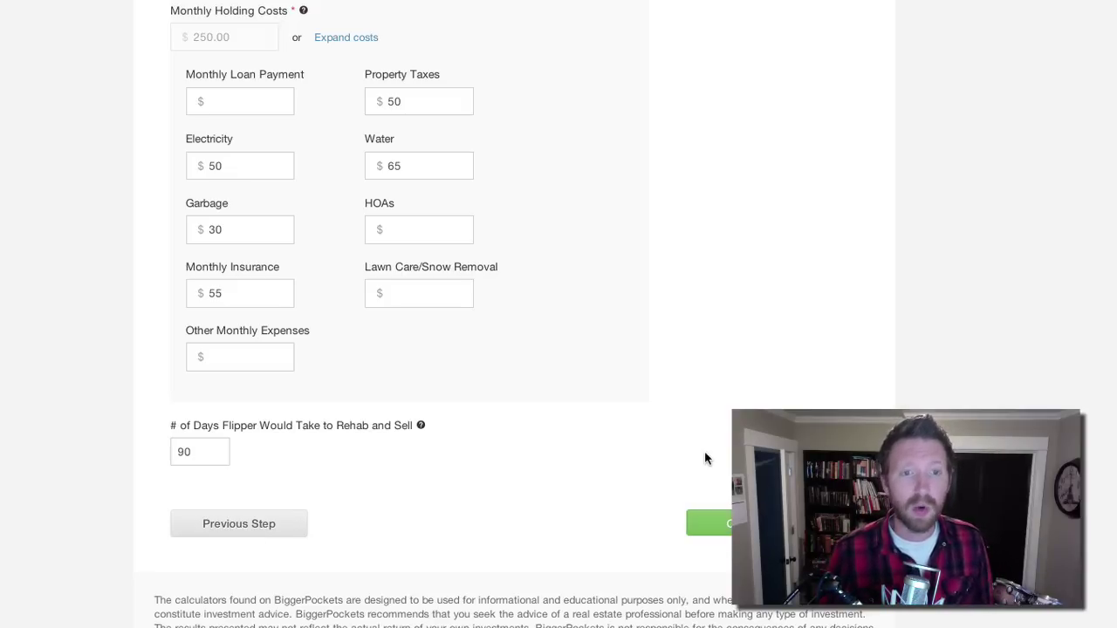
Review the Sales Info entries and generate the wholesaling analysis report.
scroll(703, 454, up, 8)
scroll(703, 454, down, 3)
scroll(703, 454, down, 6)
click(745, 377)
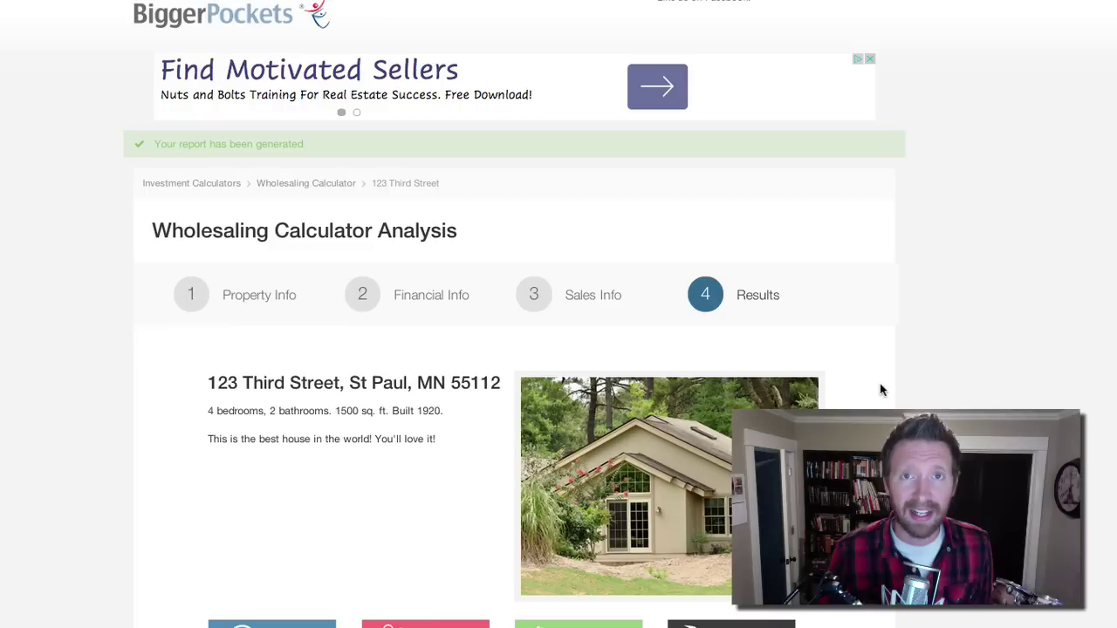
Examine the property overview and the headline figures for wholesaler's profit, flipper's profit, maximum allowable offer and rehab budget.
scroll(880, 390, down, 3)
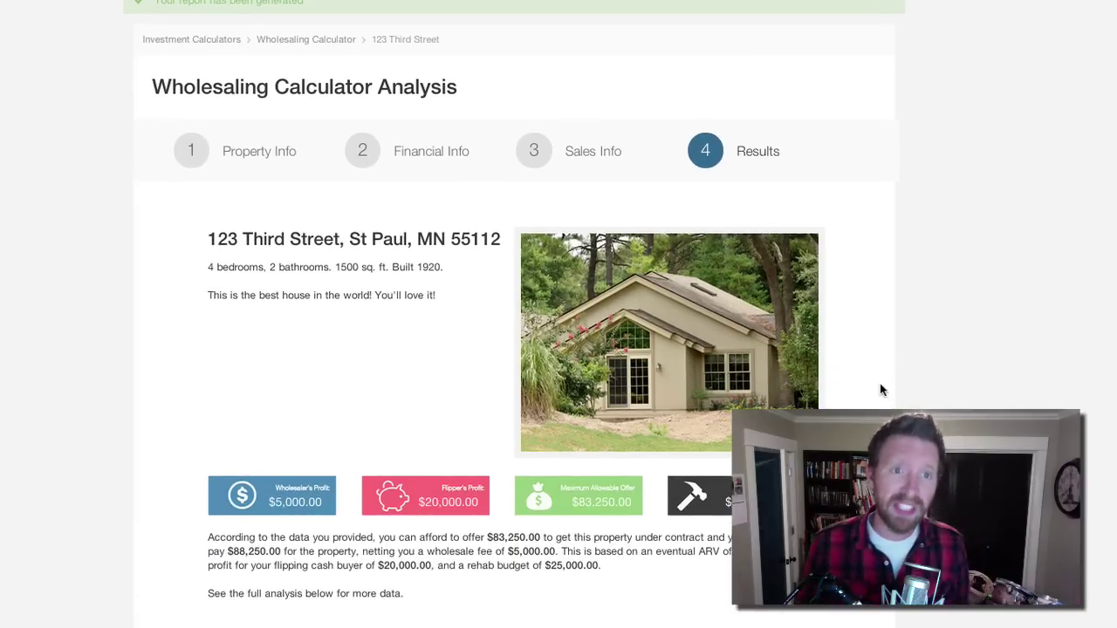
scroll(880, 390, down, 2)
scroll(880, 390, down, 1)
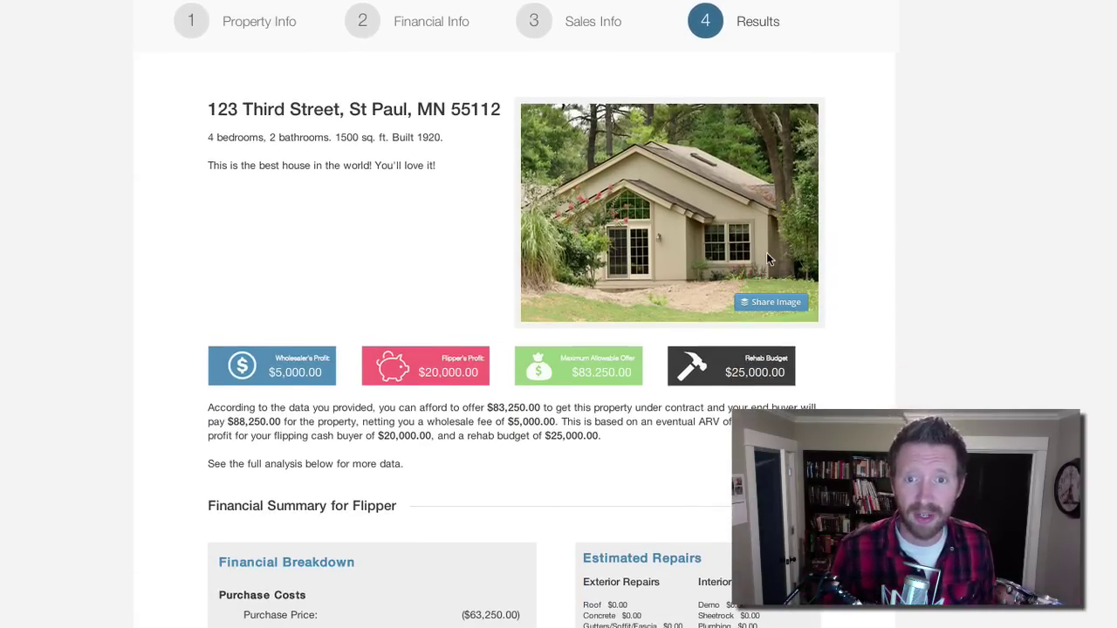
scroll(901, 257, down, 2)
scroll(901, 258, down, 2)
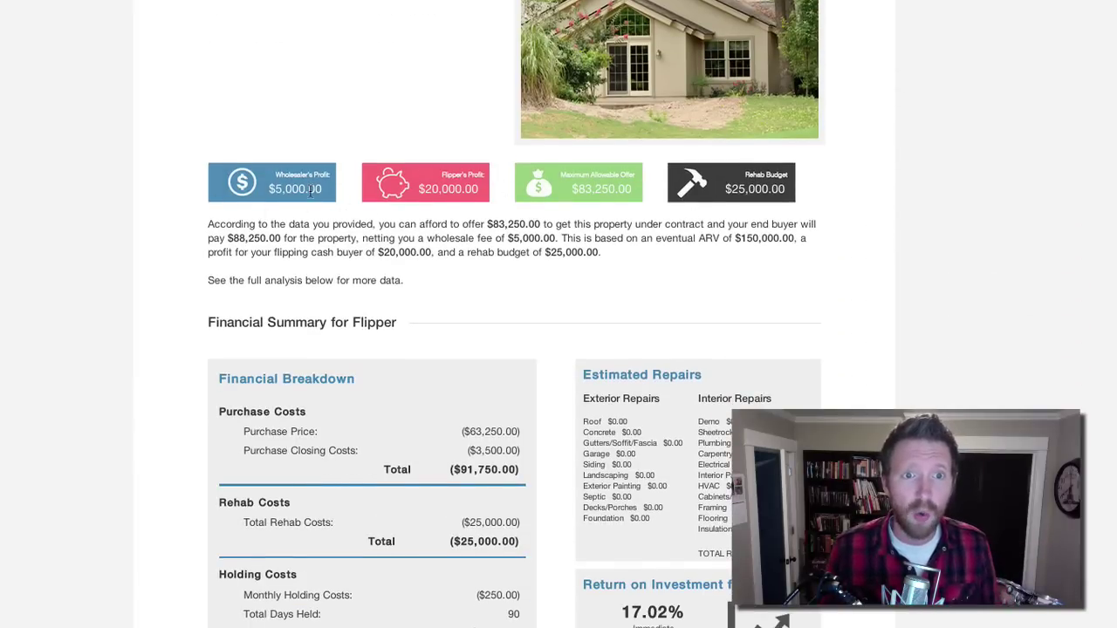
scroll(318, 186, down, 1)
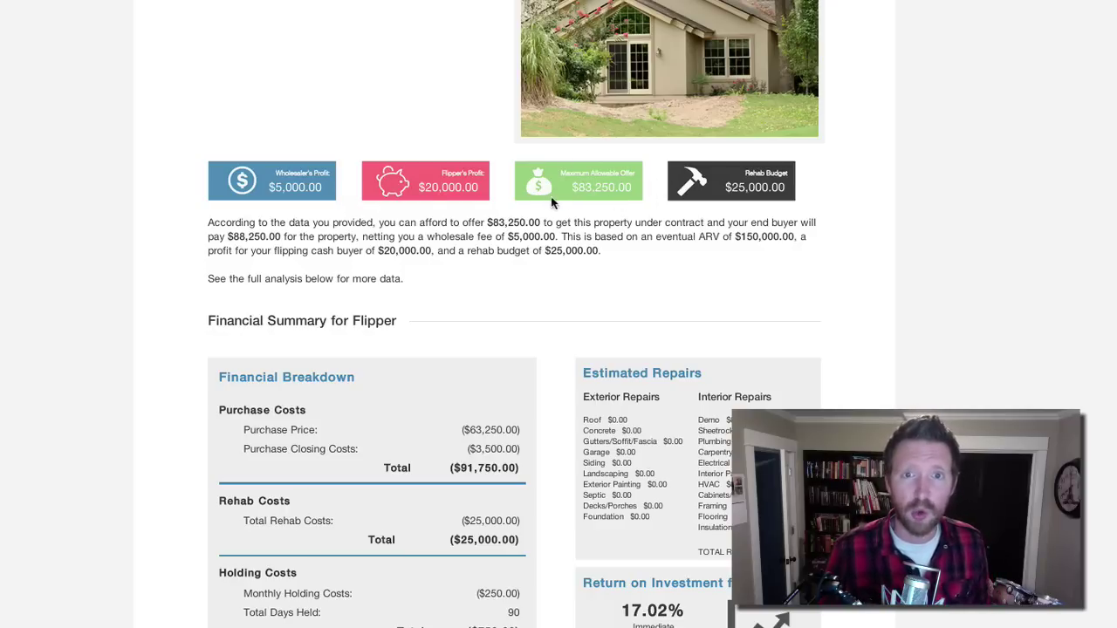
drag(631, 186, 569, 187)
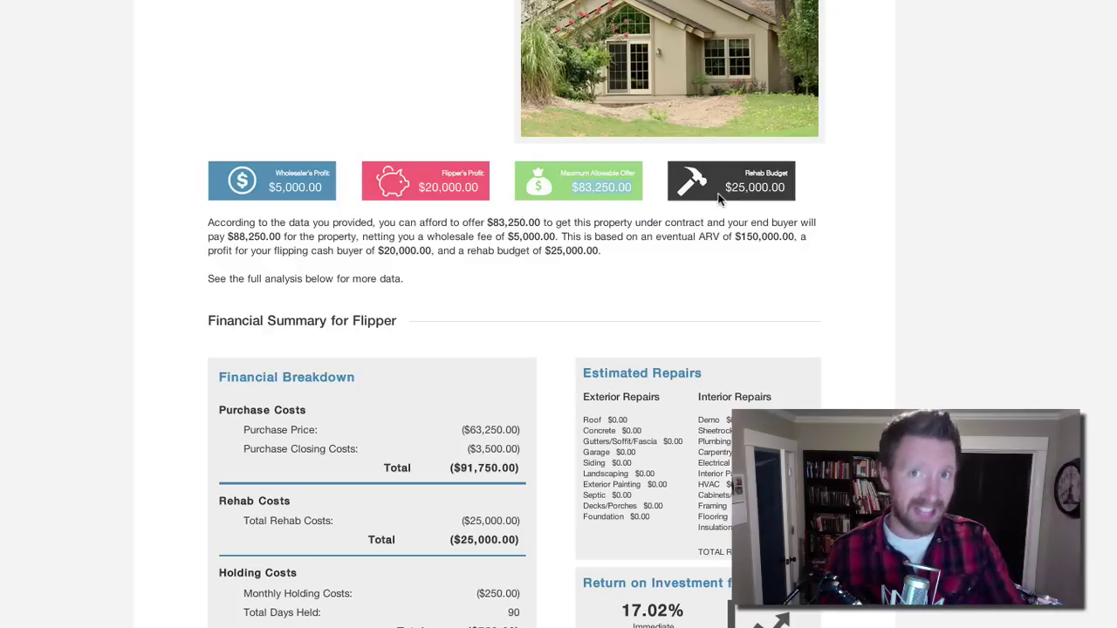
drag(725, 186, 788, 185)
click(723, 235)
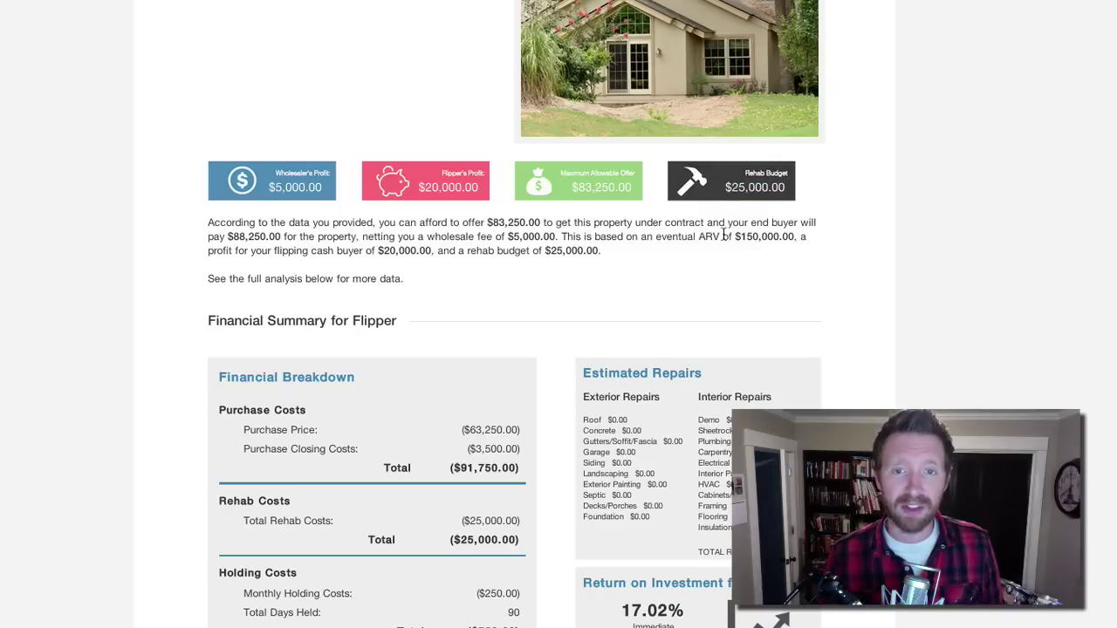
Read the summary paragraph explaining the affordable offer, the end buyer's price, the wholesale fee and the assumptions behind them.
drag(207, 222, 280, 237)
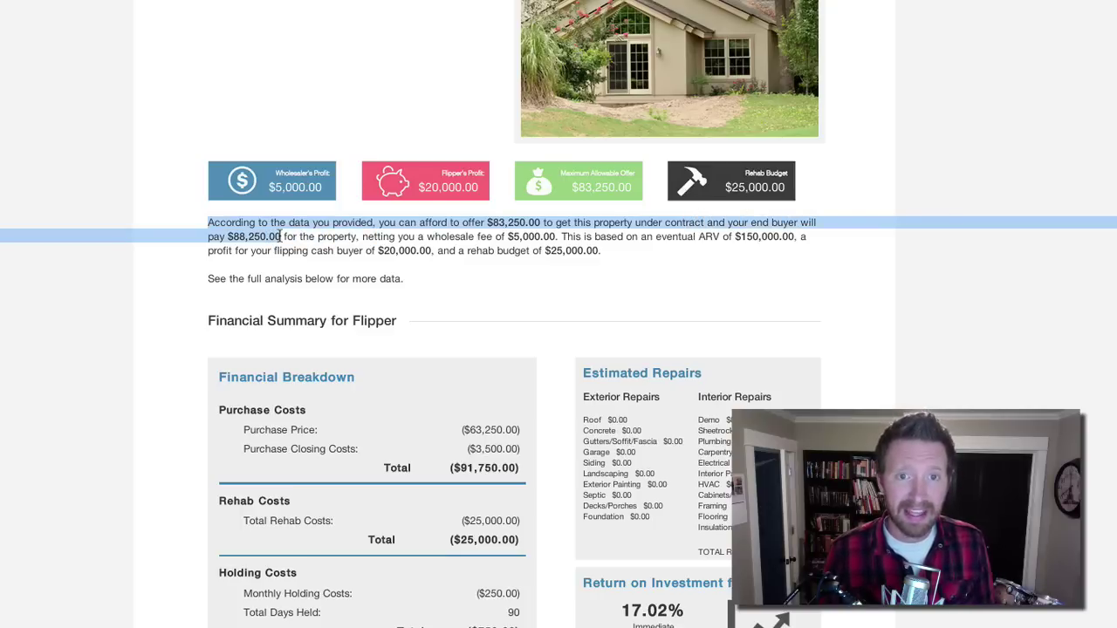
click(280, 236)
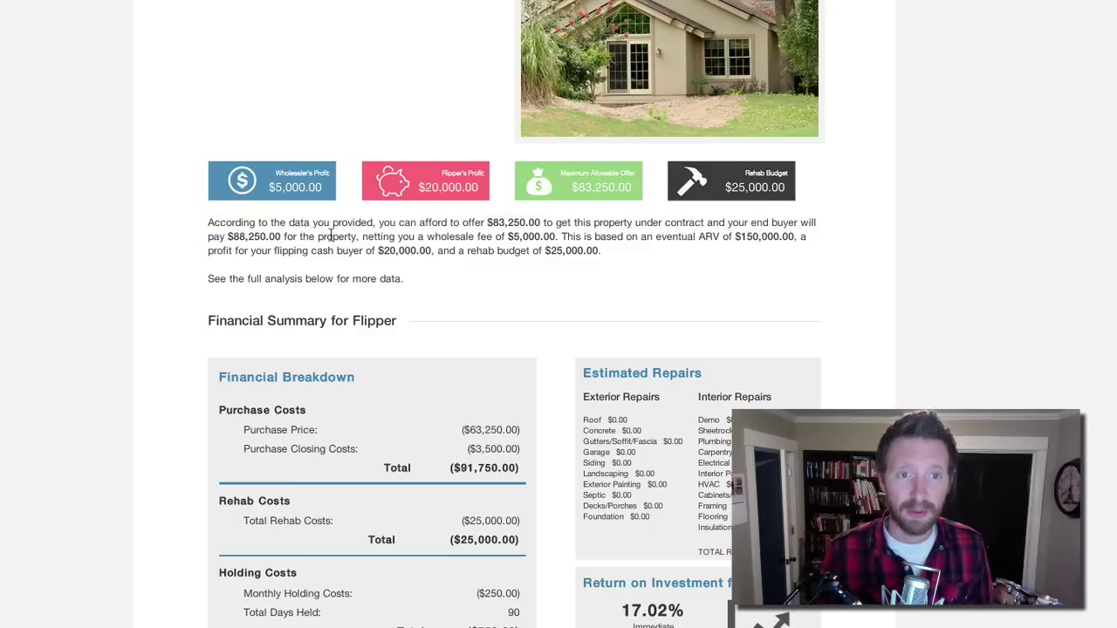
drag(357, 236, 801, 235)
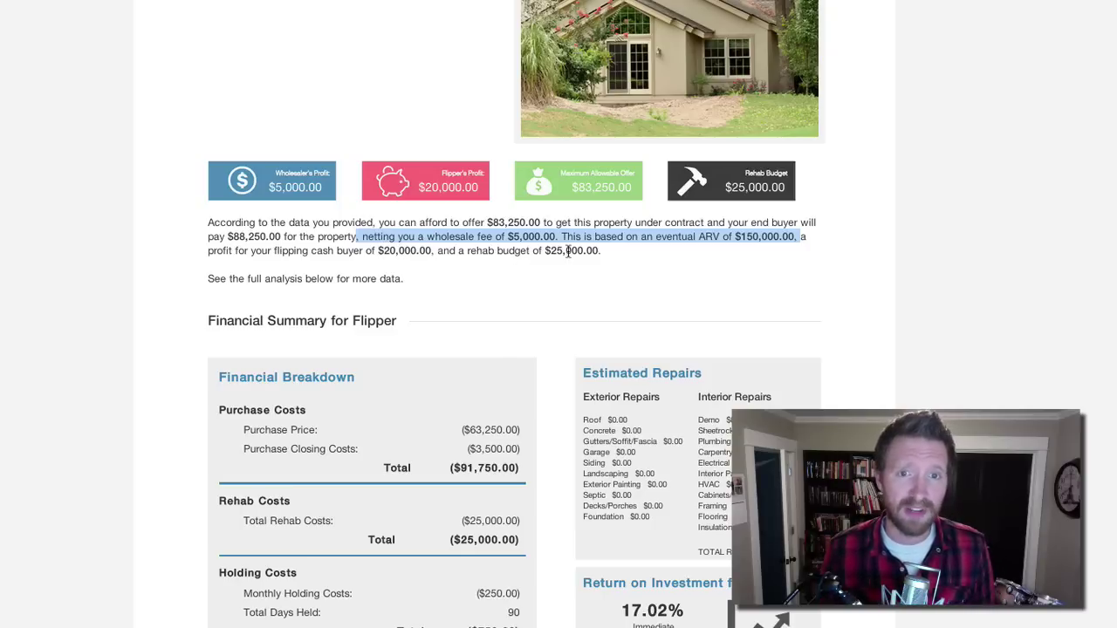
drag(600, 250, 207, 225)
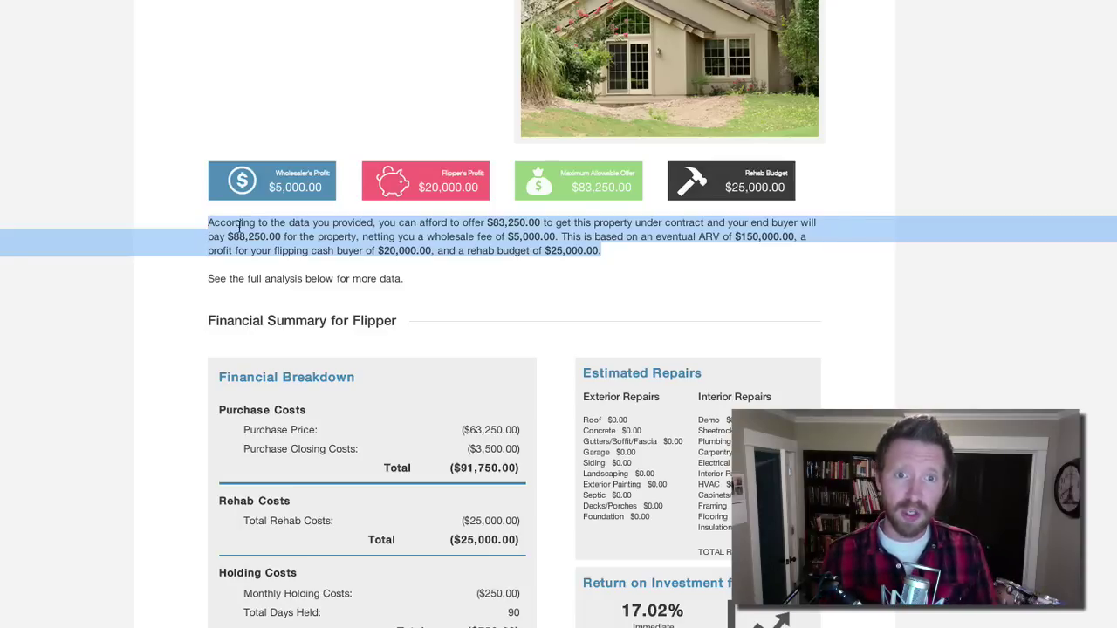
click(482, 254)
drag(210, 279, 421, 274)
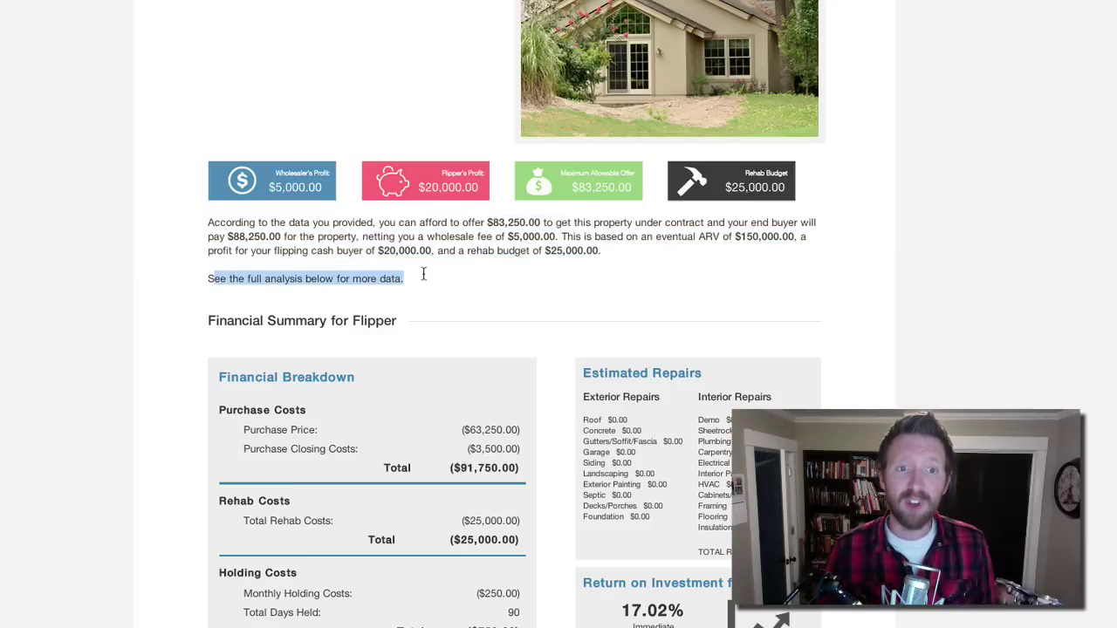
Examine the Financial Summary for Flipper, including the purchase, rehab, holding and sales cost breakdown and the estimated repairs.
scroll(538, 288, down, 3)
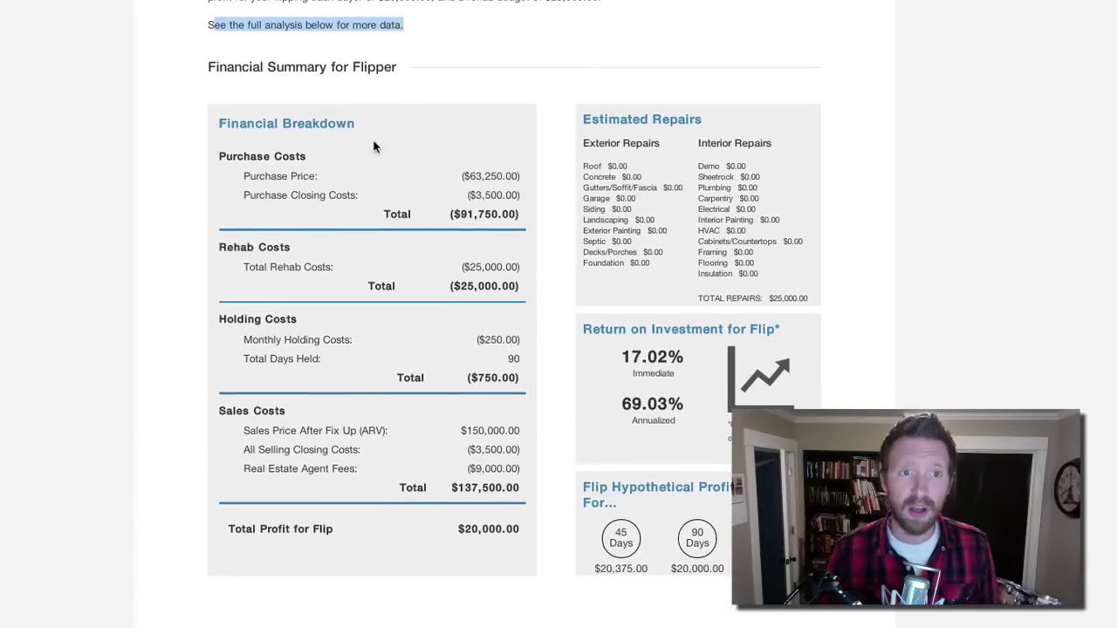
drag(218, 68, 400, 67)
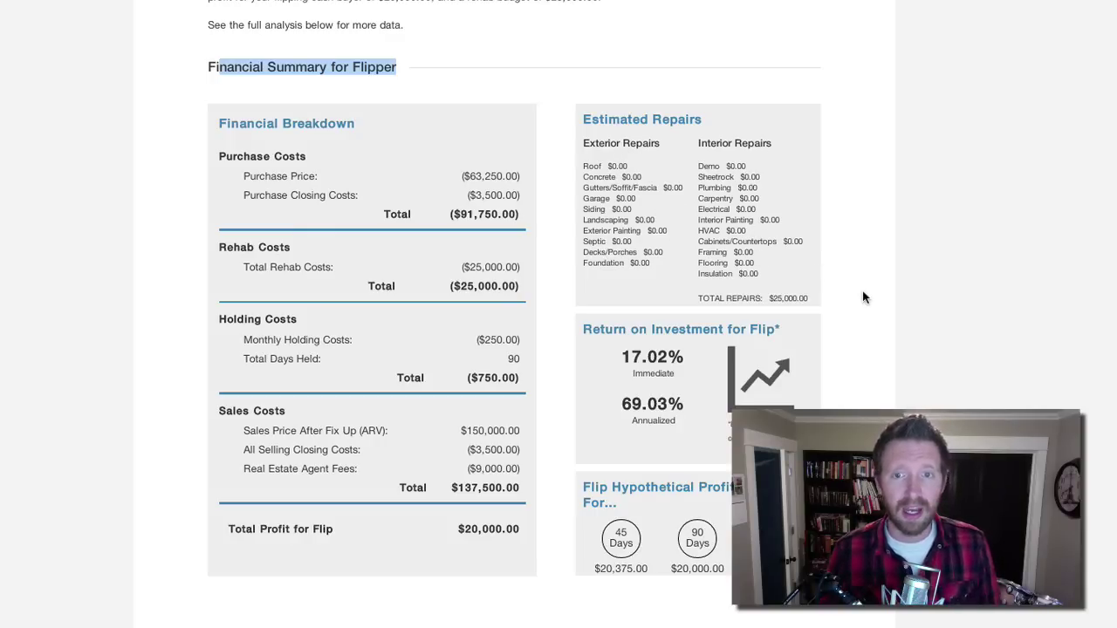
scroll(861, 298, down, 3)
scroll(853, 294, up, 2)
scroll(853, 294, up, 3)
scroll(852, 294, down, 5)
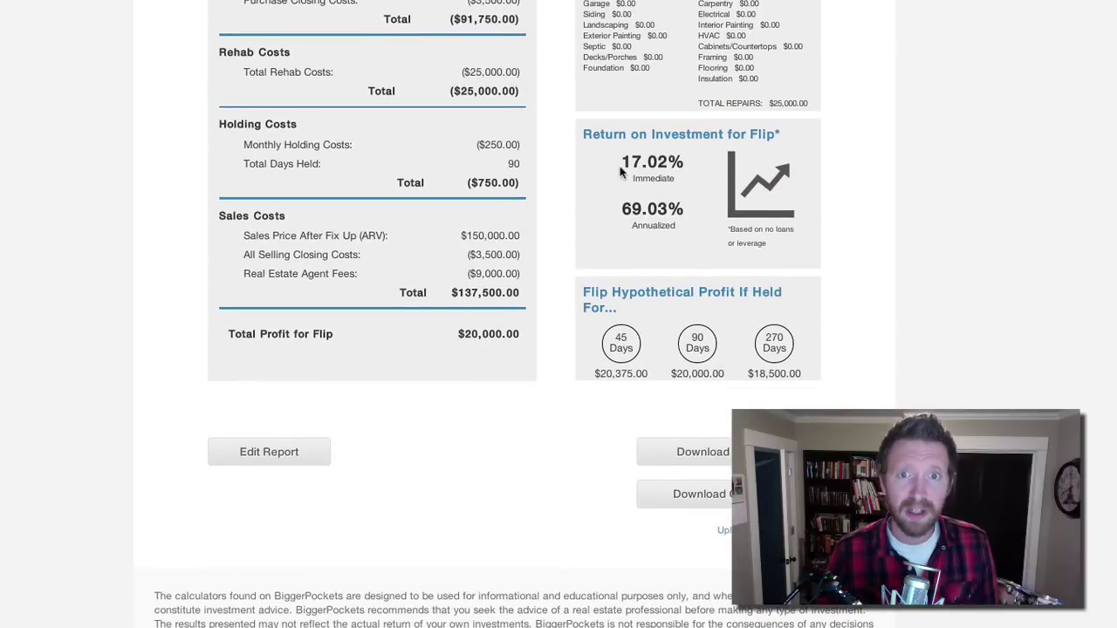
Check the immediate and annualized return on investment and the flip's hypothetical profit for the 45, 90 and 270 day holding periods.
drag(625, 161, 701, 163)
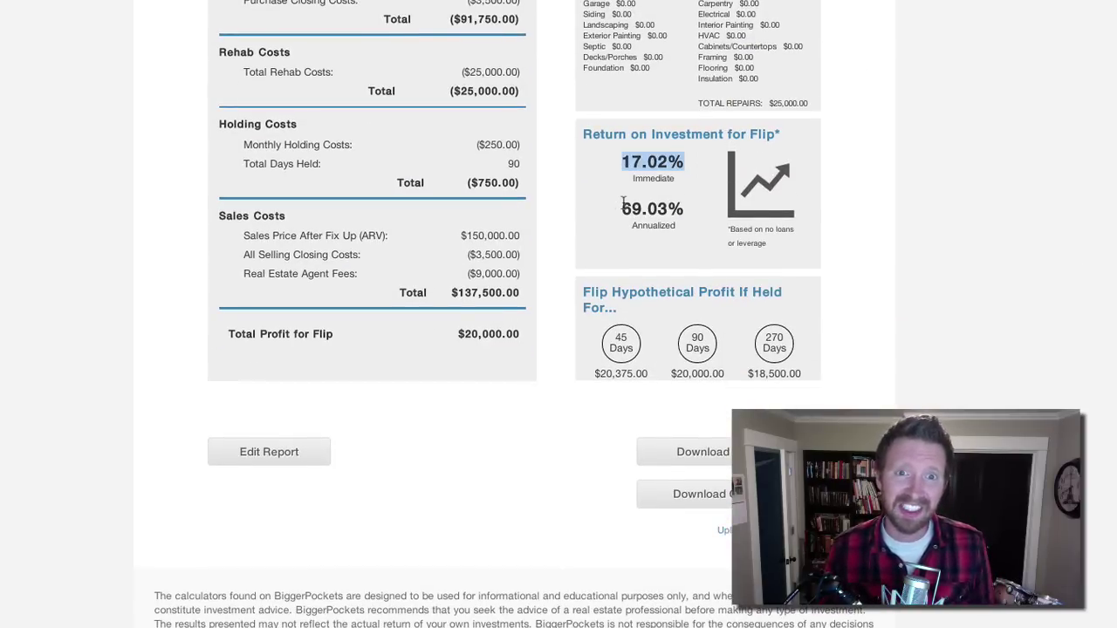
drag(622, 207, 685, 202)
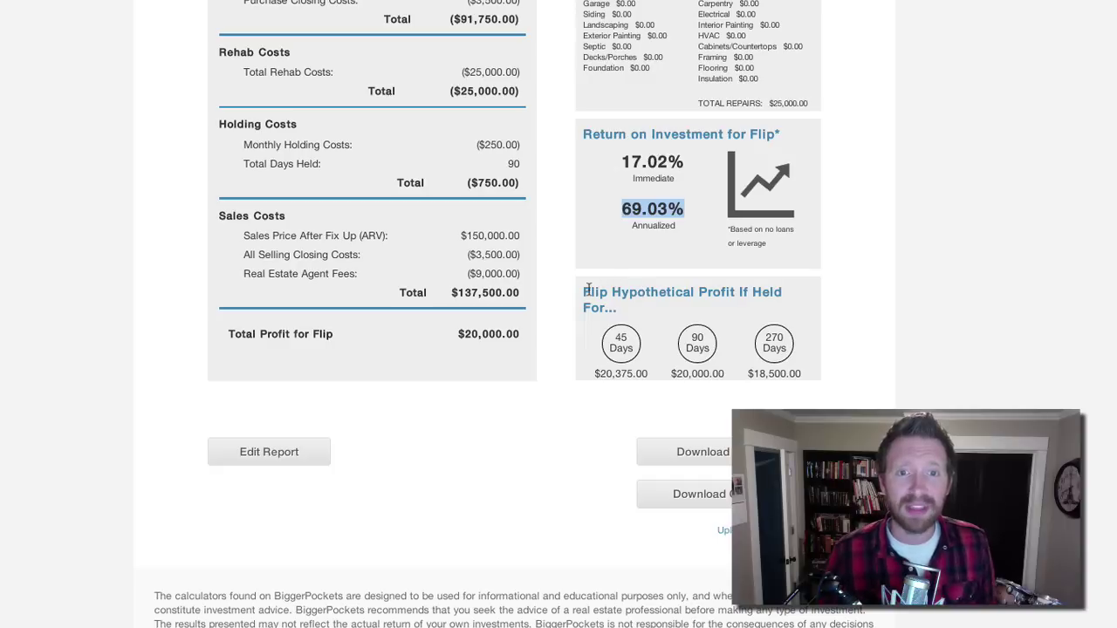
drag(583, 291, 621, 308)
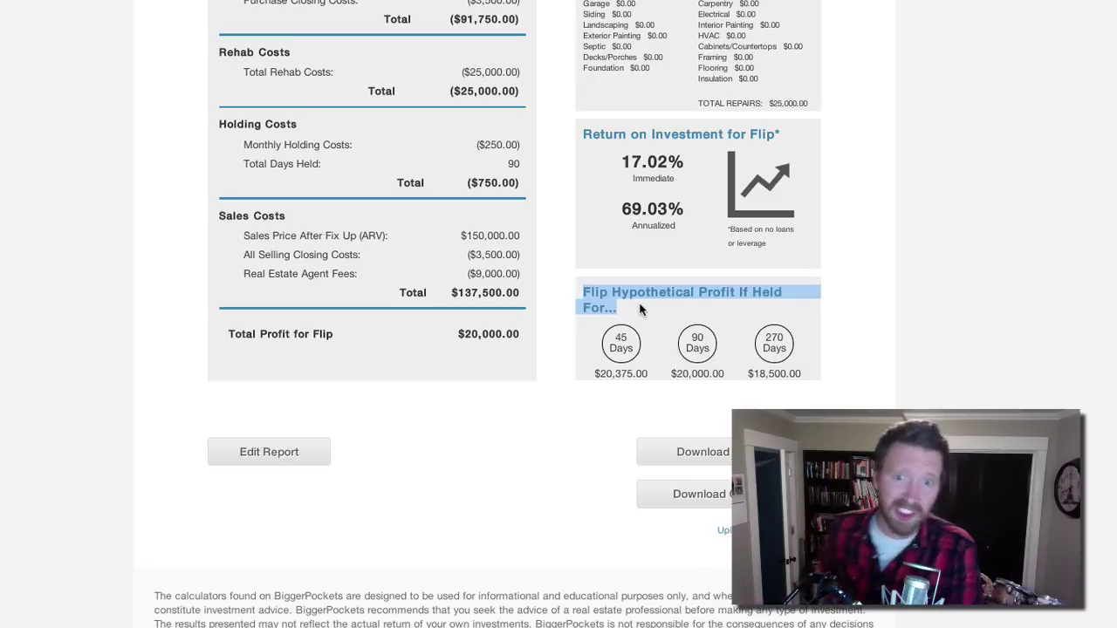
drag(615, 332, 633, 347)
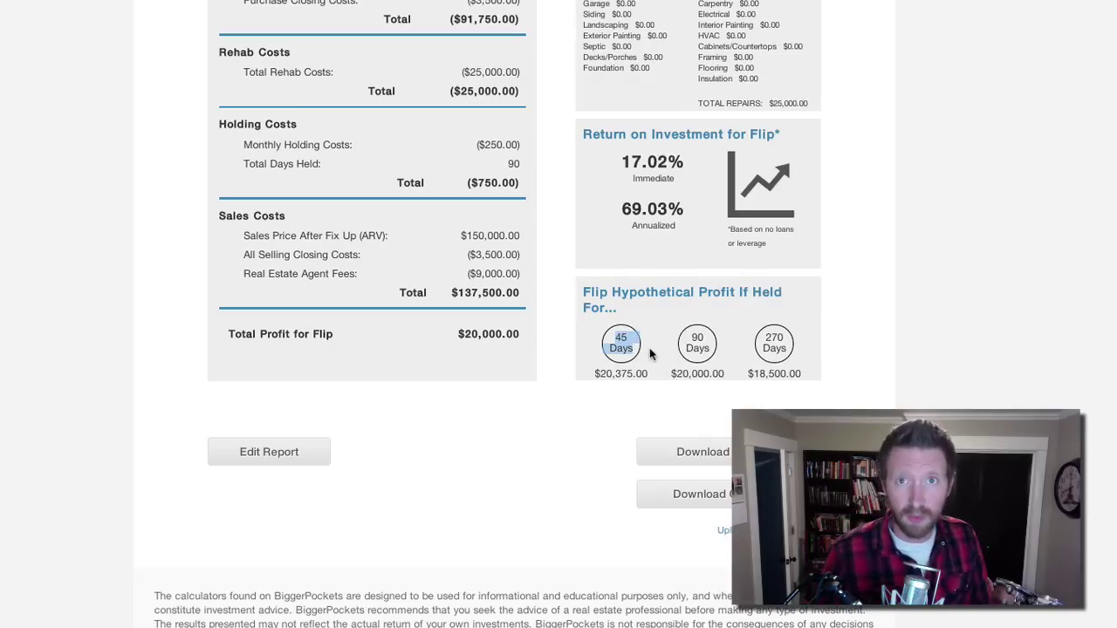
click(630, 347)
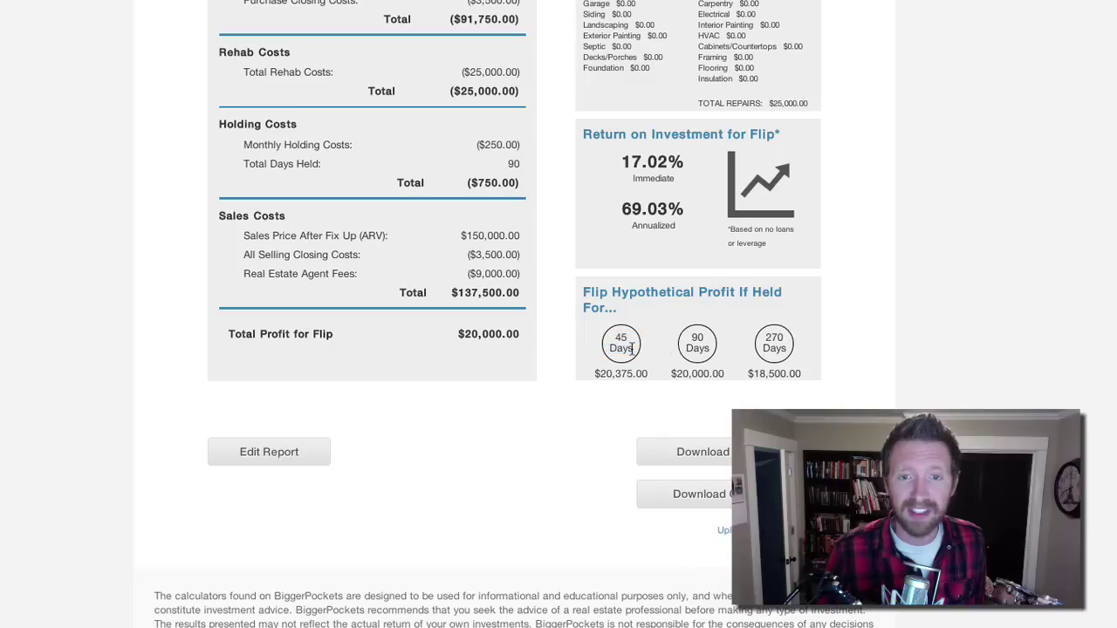
drag(615, 342, 654, 373)
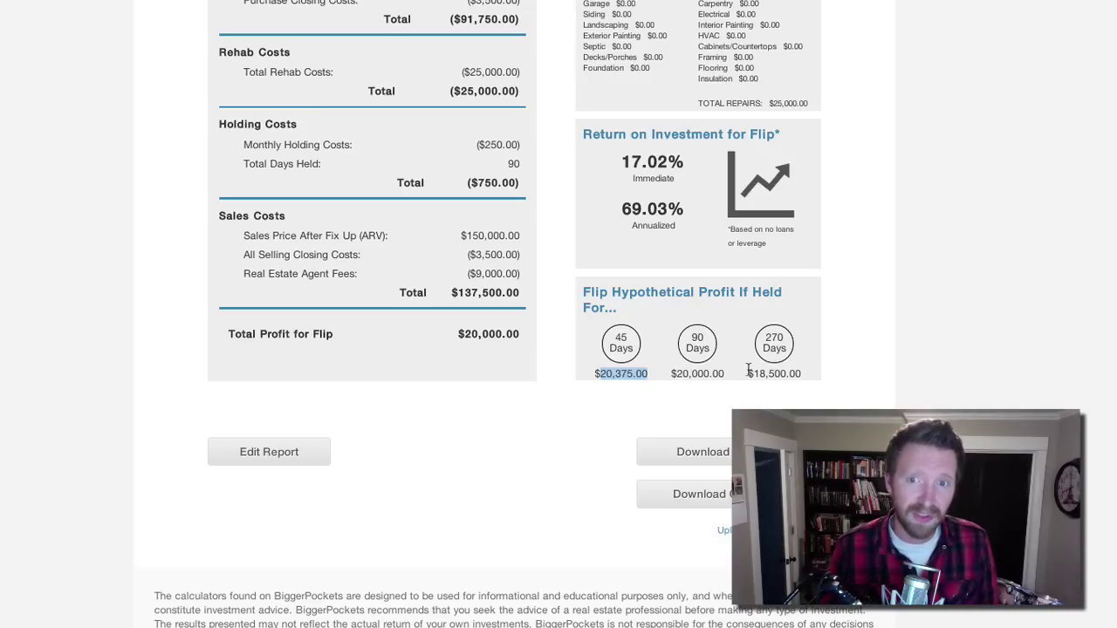
drag(748, 374, 801, 372)
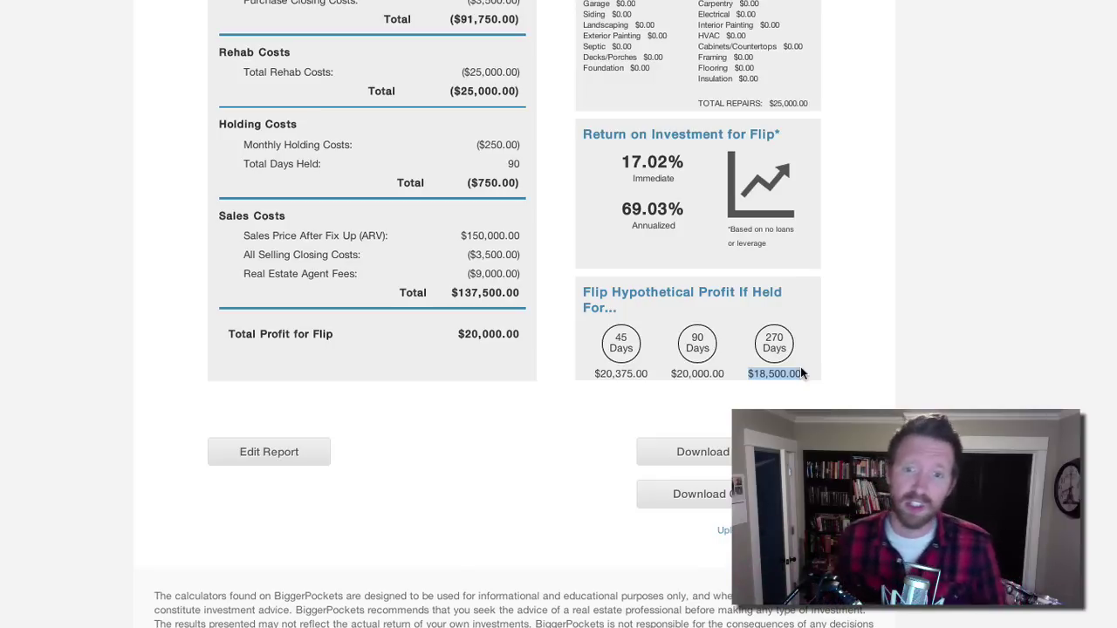
click(820, 365)
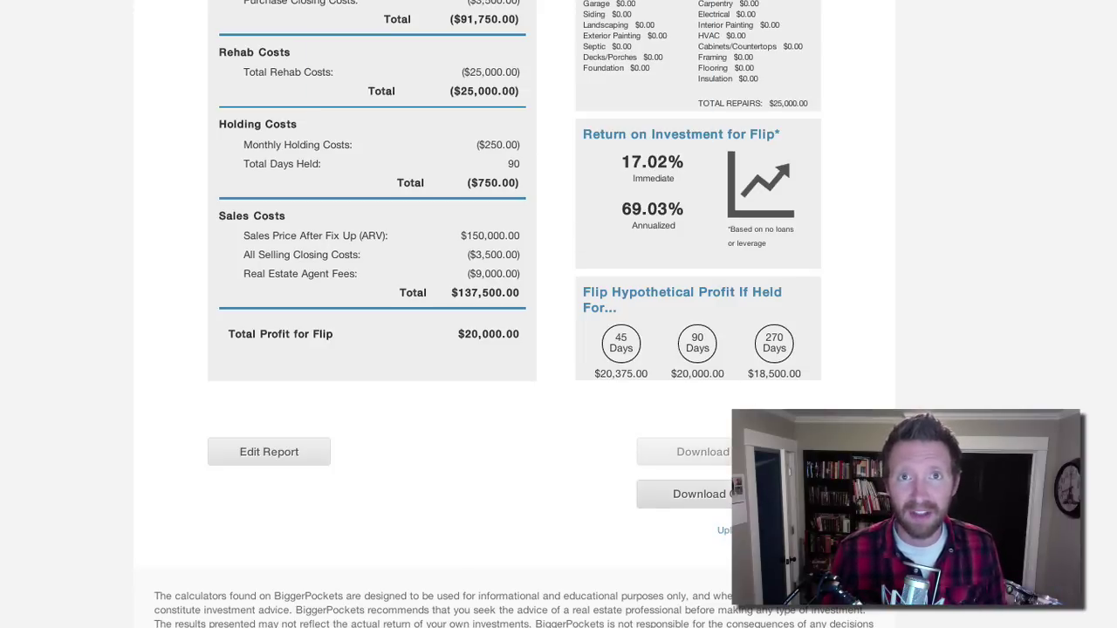
Download the wholesaler's version of the report and look through its offer summary and financial breakdown.
click(750, 452)
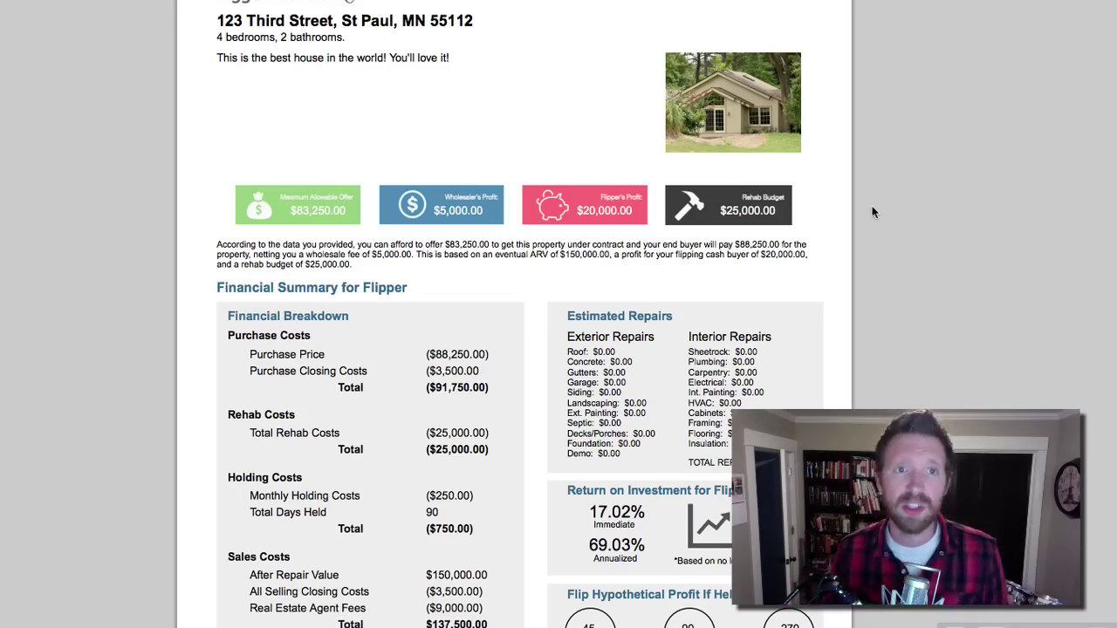
scroll(872, 212, down, 2)
scroll(872, 212, down, 2)
scroll(871, 211, up, 4)
scroll(871, 211, down, 4)
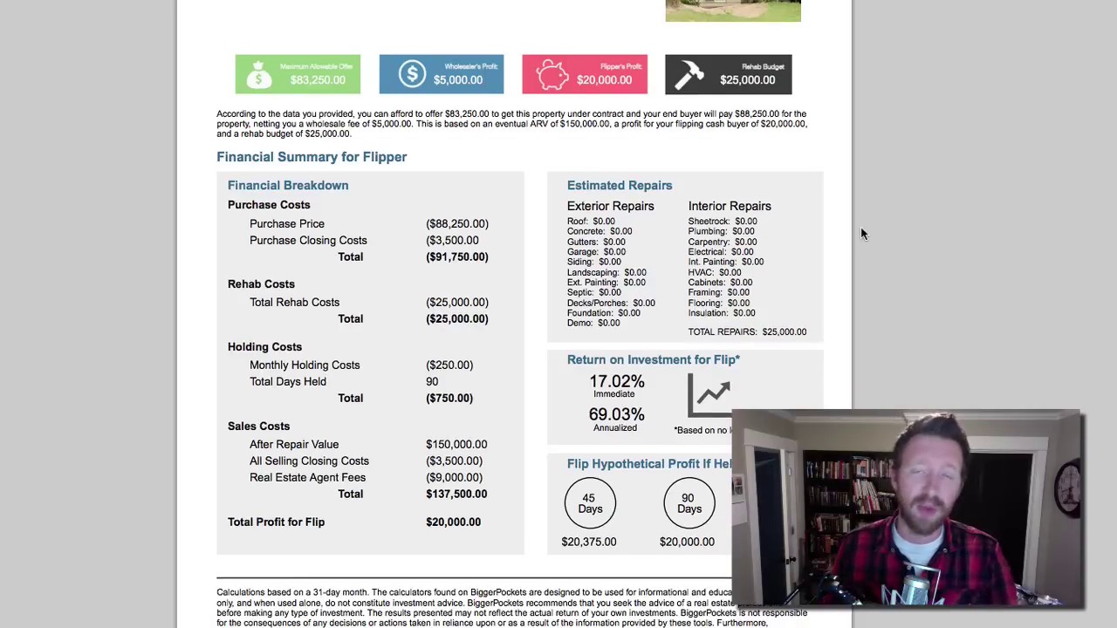
scroll(860, 232, up, 3)
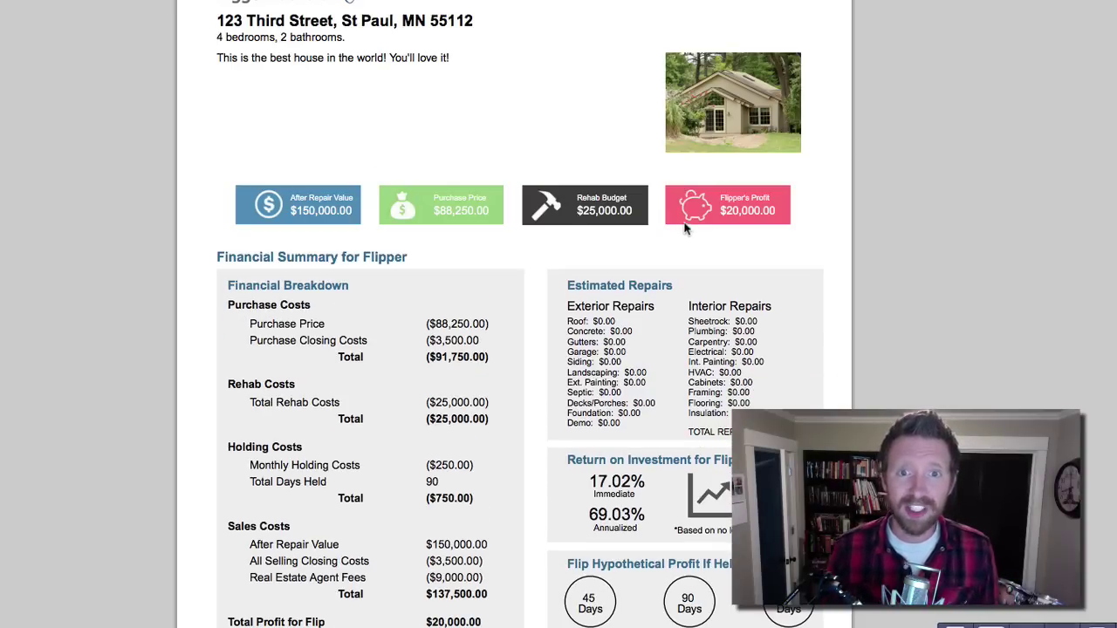
Look through the buyer's version of the report, covering its After Repair Value, Purchase Price, Rehab Budget, Flipper's Profit and financial summary.
scroll(883, 225, down, 2)
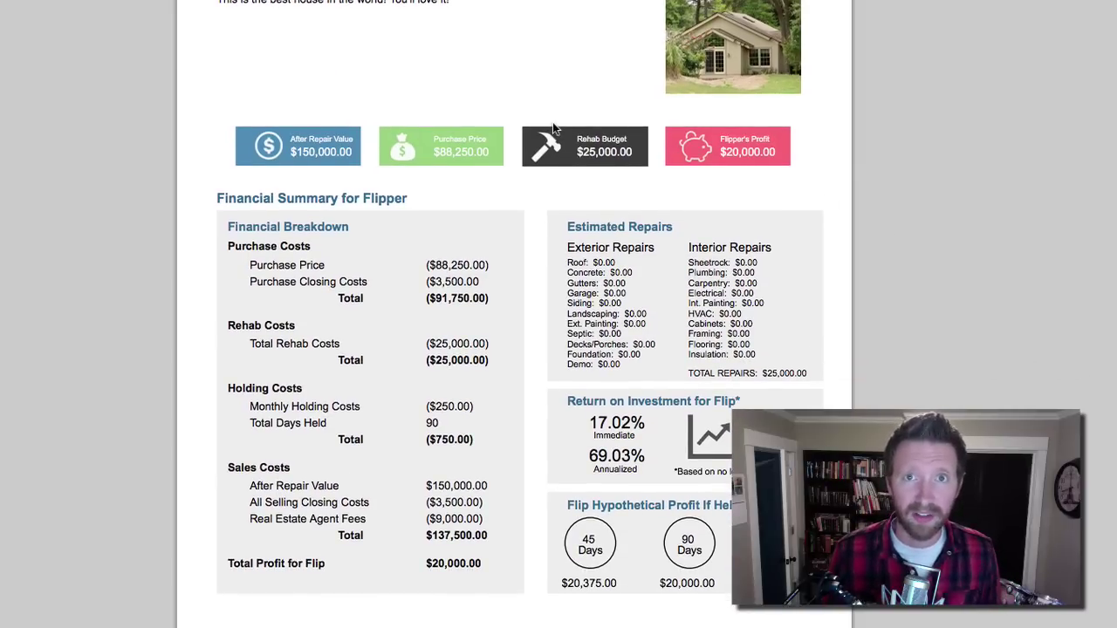
scroll(818, 209, down, 2)
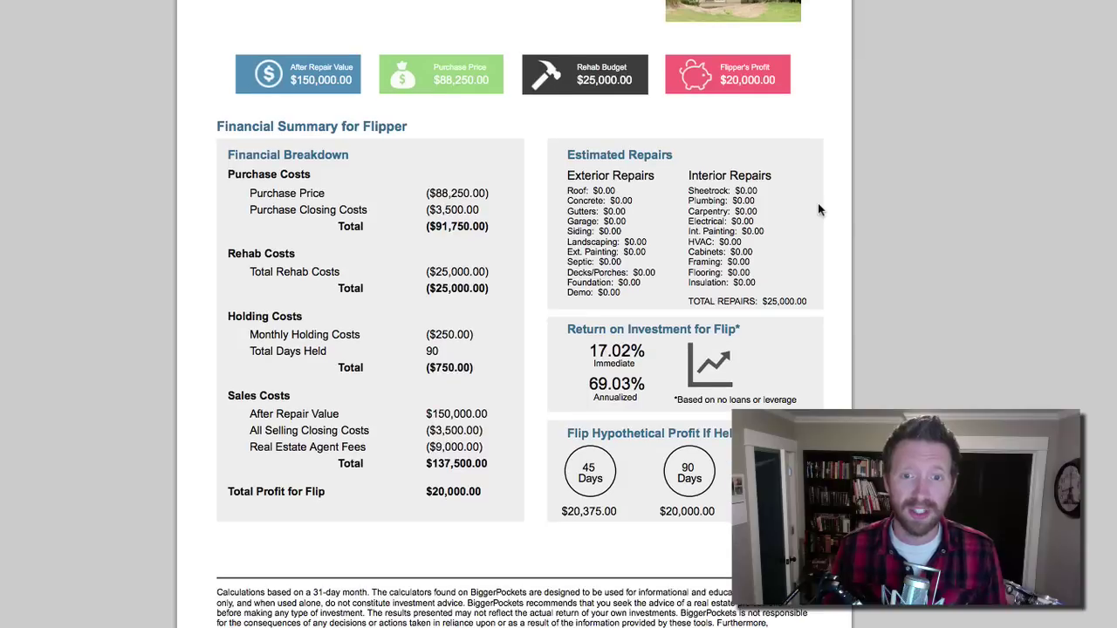
scroll(819, 210, up, 4)
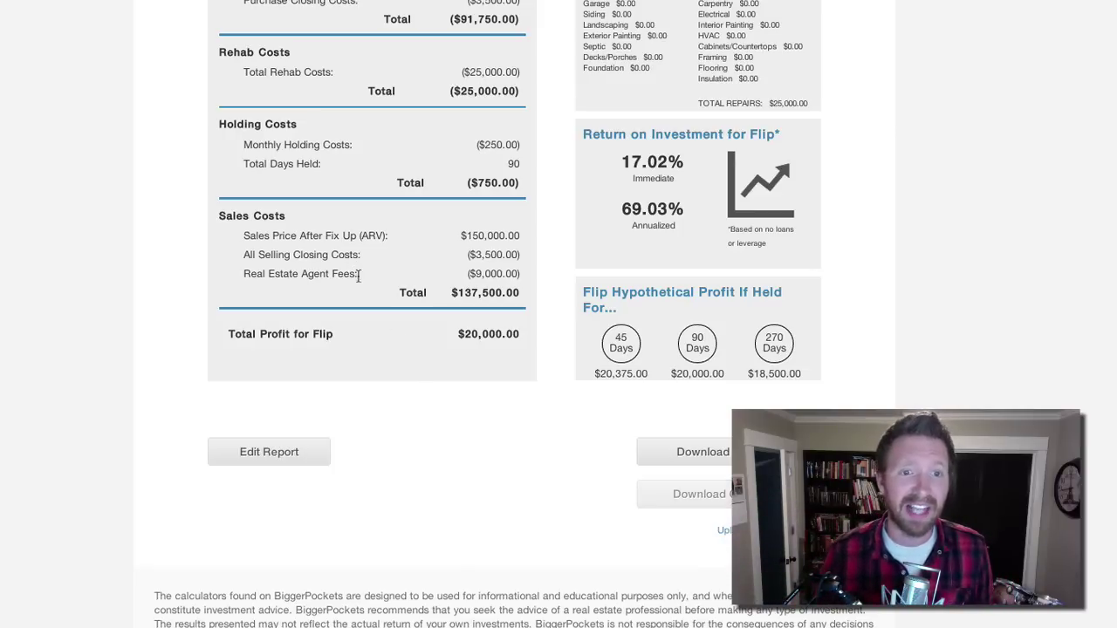
Leave the finished results and go to a blank Wholesaling Calculator form at its Property Info stage.
click(2, 2)
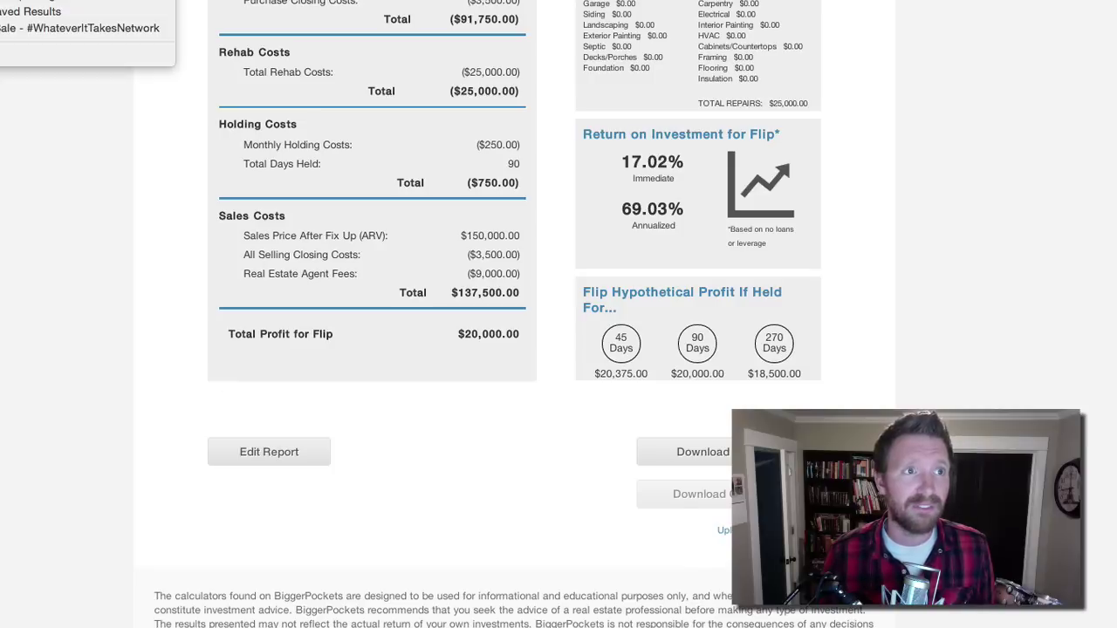
click(26, 2)
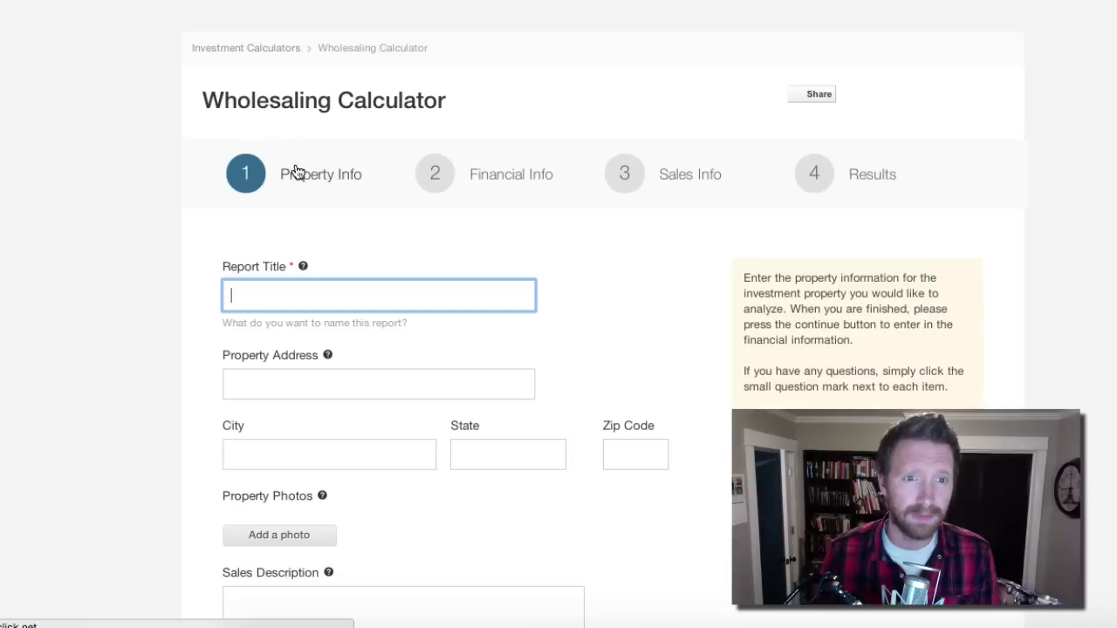
Title the report Third Street House and fill in the property's street address.
scroll(602, 284, down, 3)
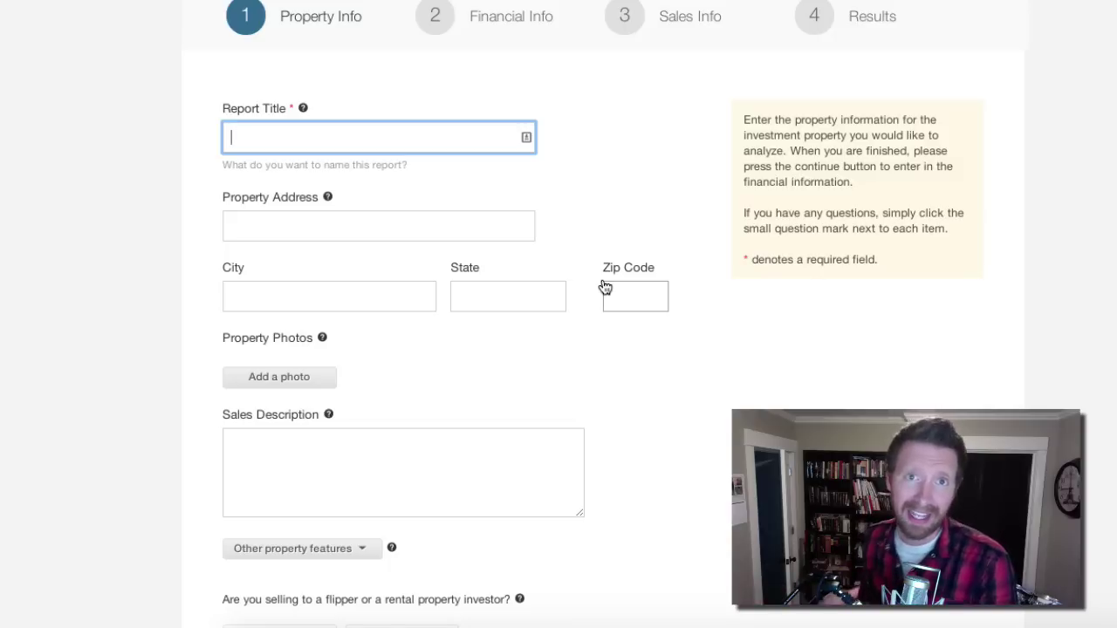
click(297, 132)
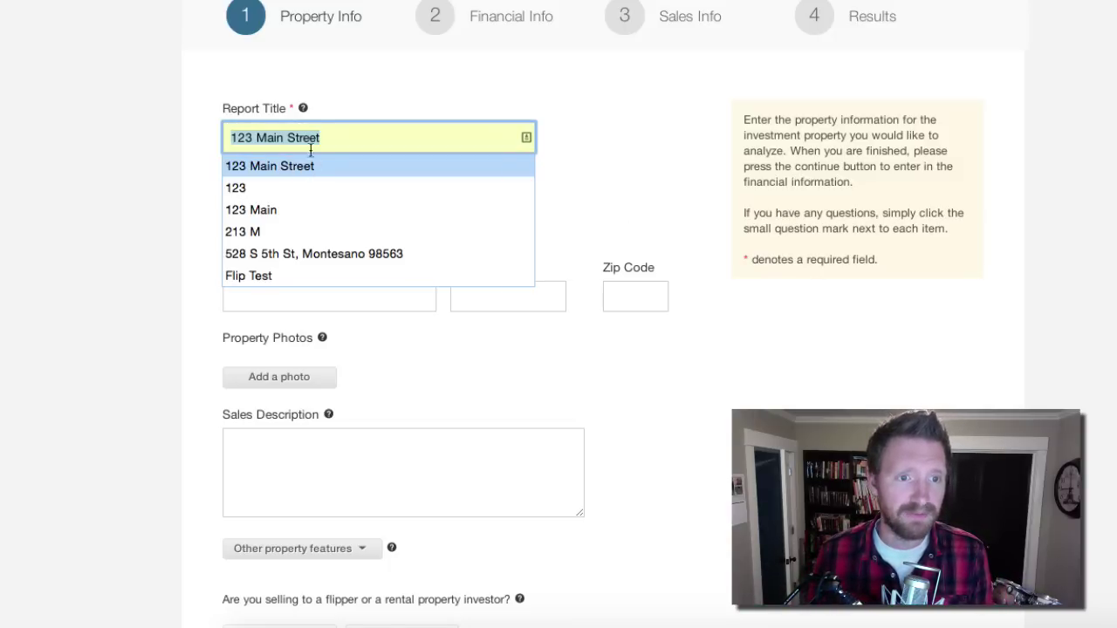
text(Third)
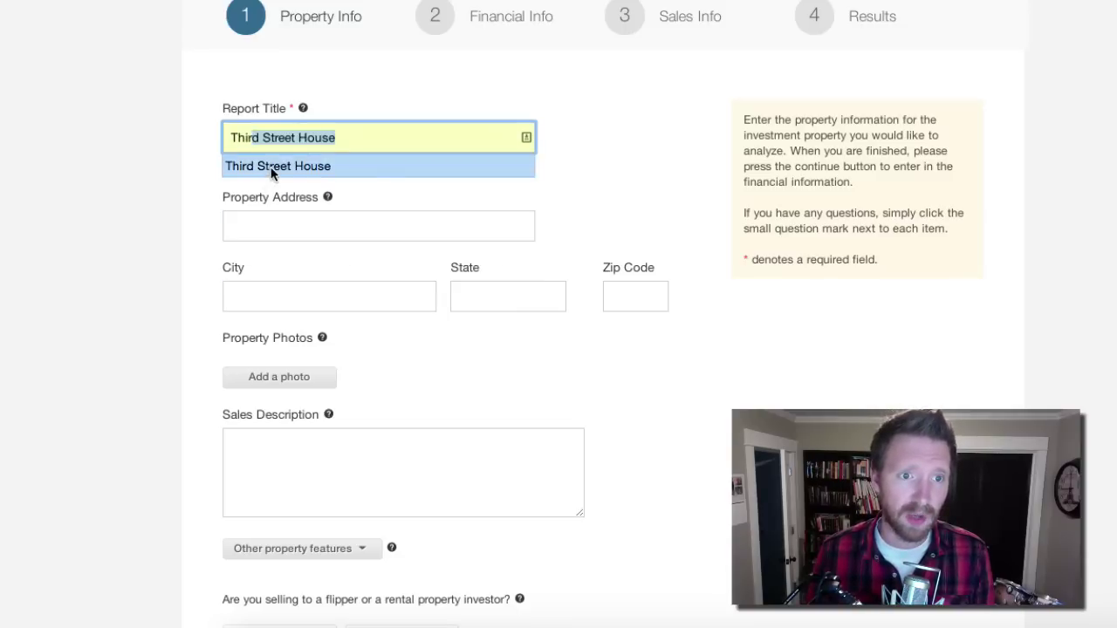
click(271, 166)
click(283, 228)
text(123 Third Street)
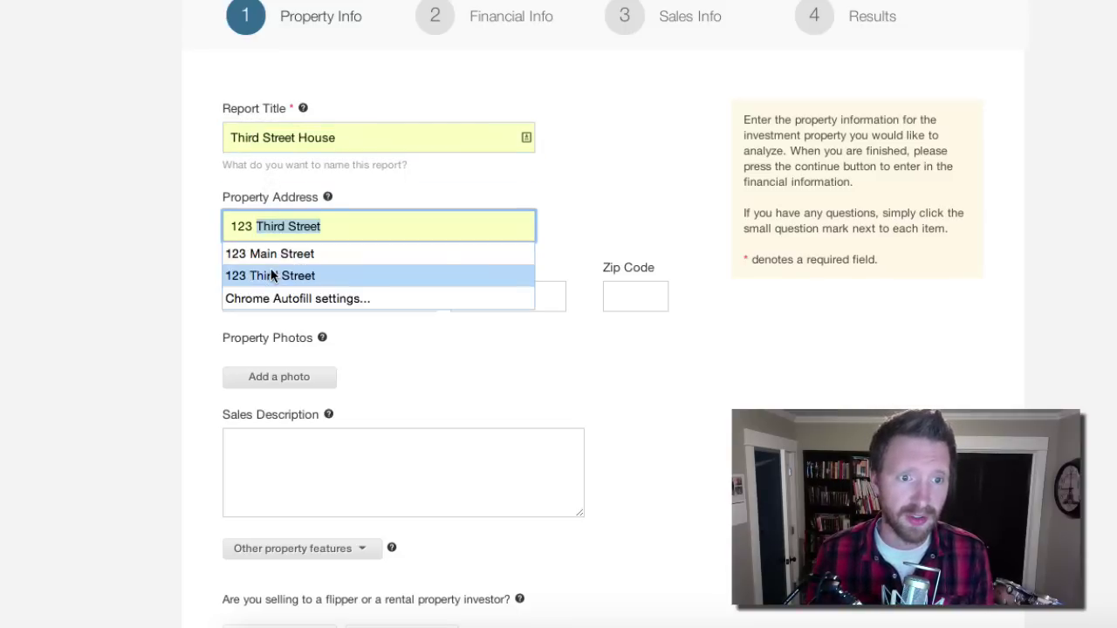
click(270, 274)
Fill in the property's city, state and zip code.
click(323, 294)
scroll(524, 304, down, 1)
text(St P)
click(379, 229)
click(485, 202)
text(MN)
key(Tab)
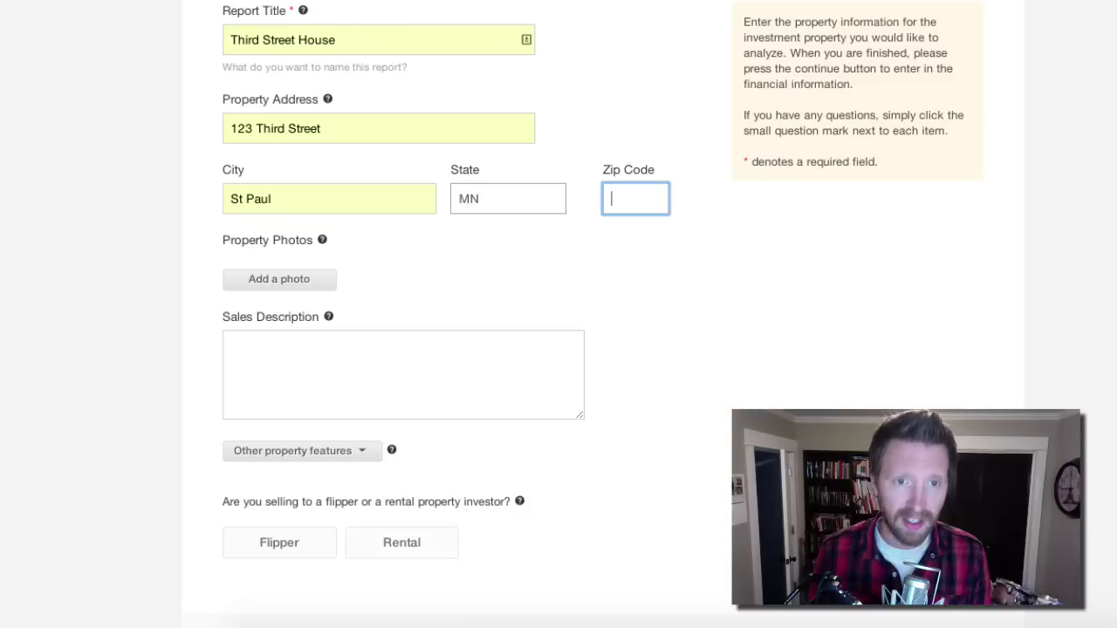
text(55112)
click(650, 264)
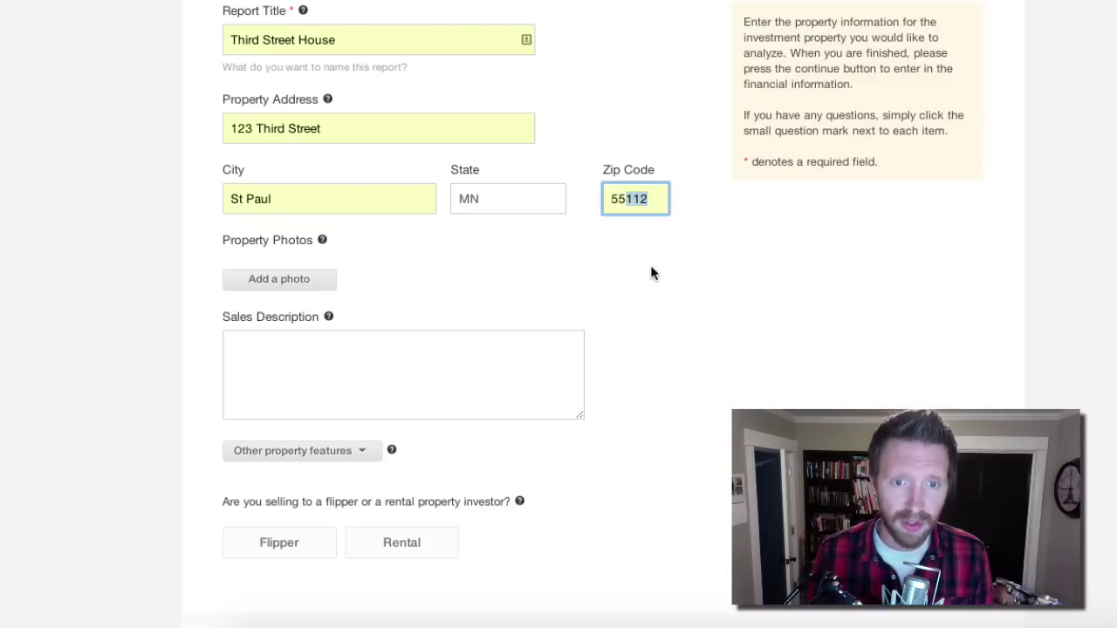
Choose the screenshot PNG file whose name ends in "38 PM" as the property photo to upload.
click(317, 279)
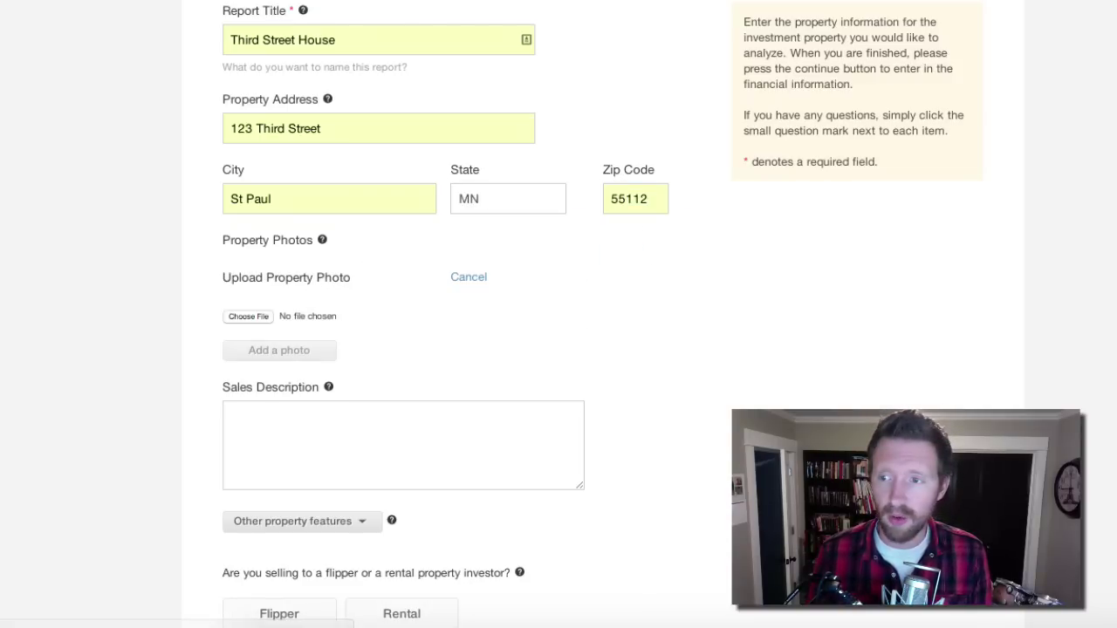
drag(516, 315, 248, 318)
click(267, 318)
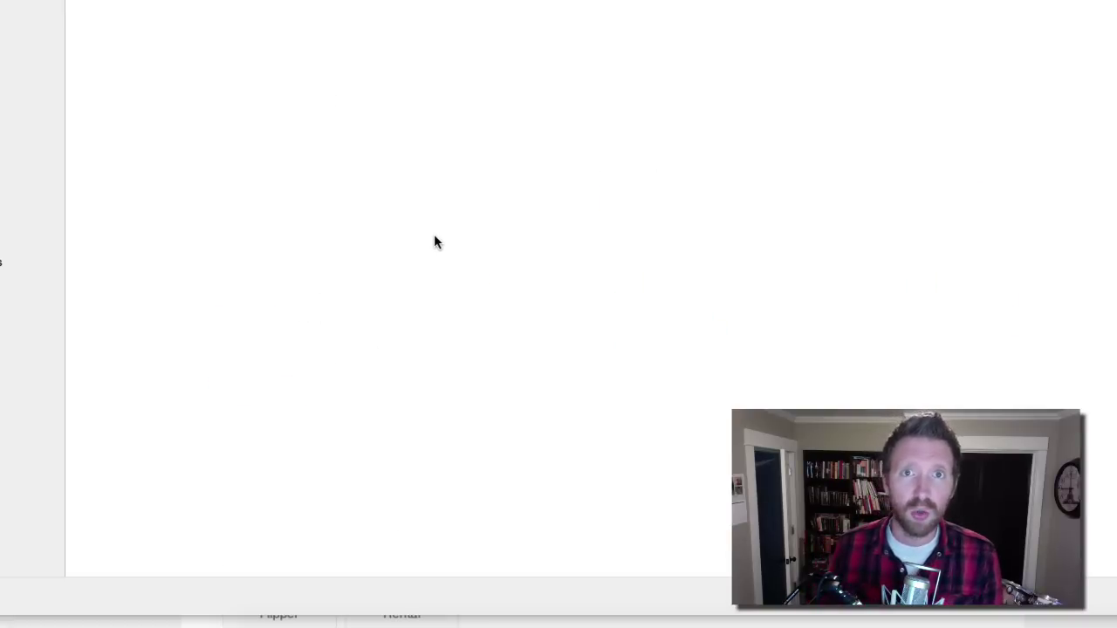
scroll(972, 305, down, 10)
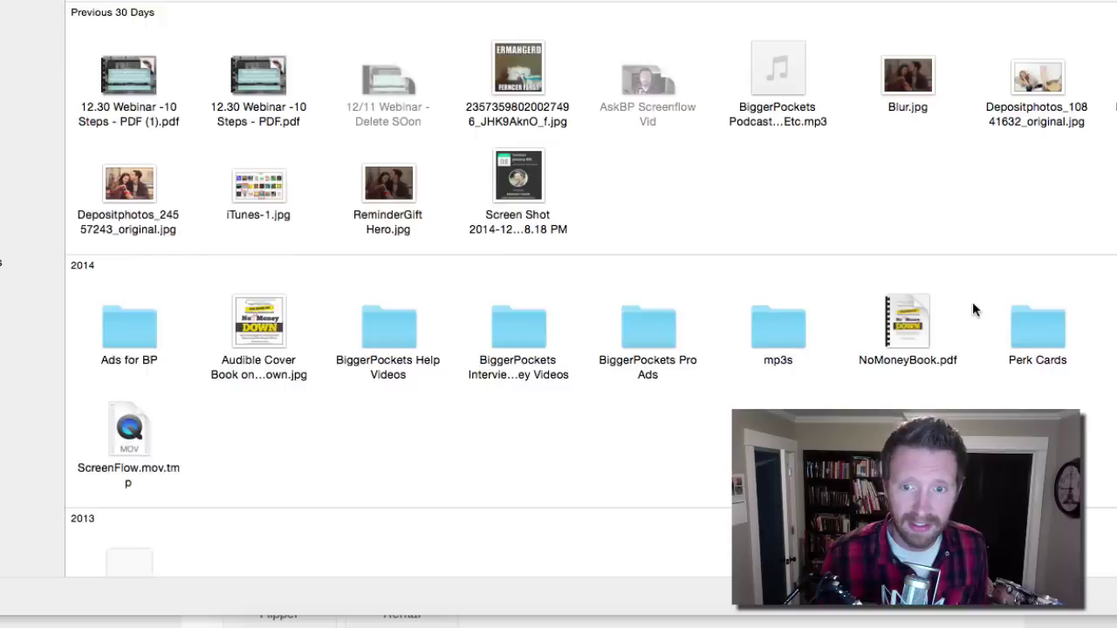
scroll(292, 513, right, 15)
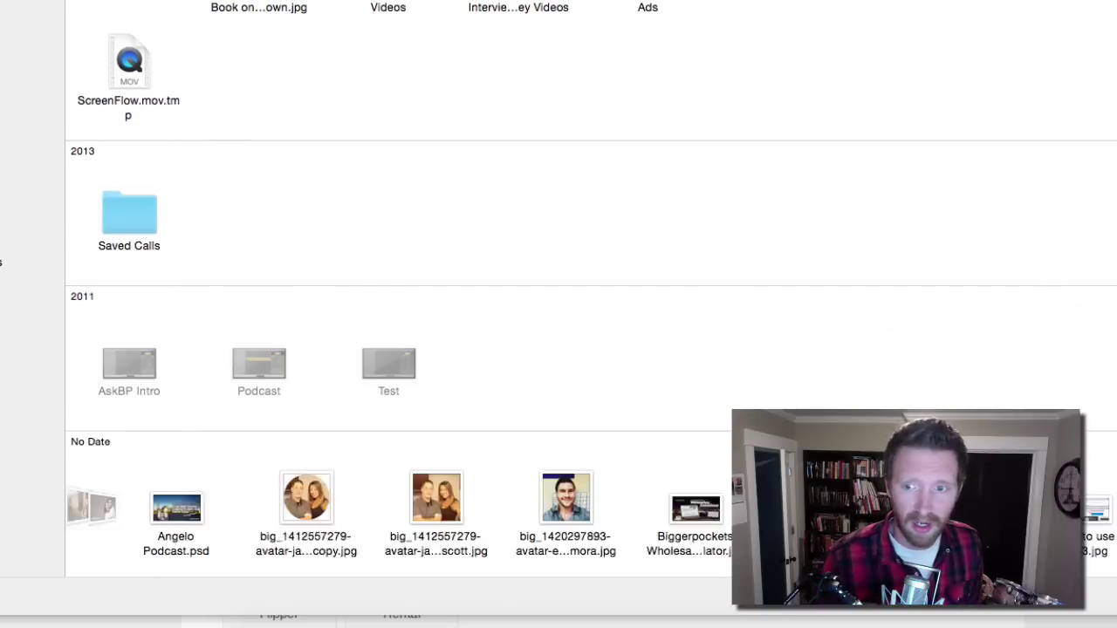
scroll(397, 515, right, 4)
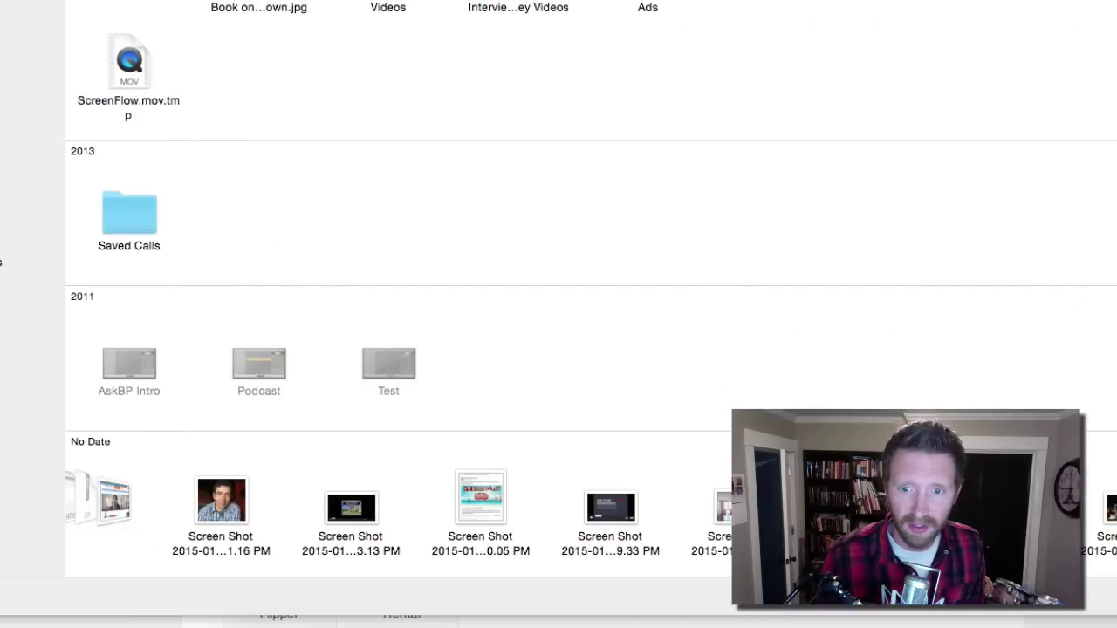
scroll(397, 515, right, 8)
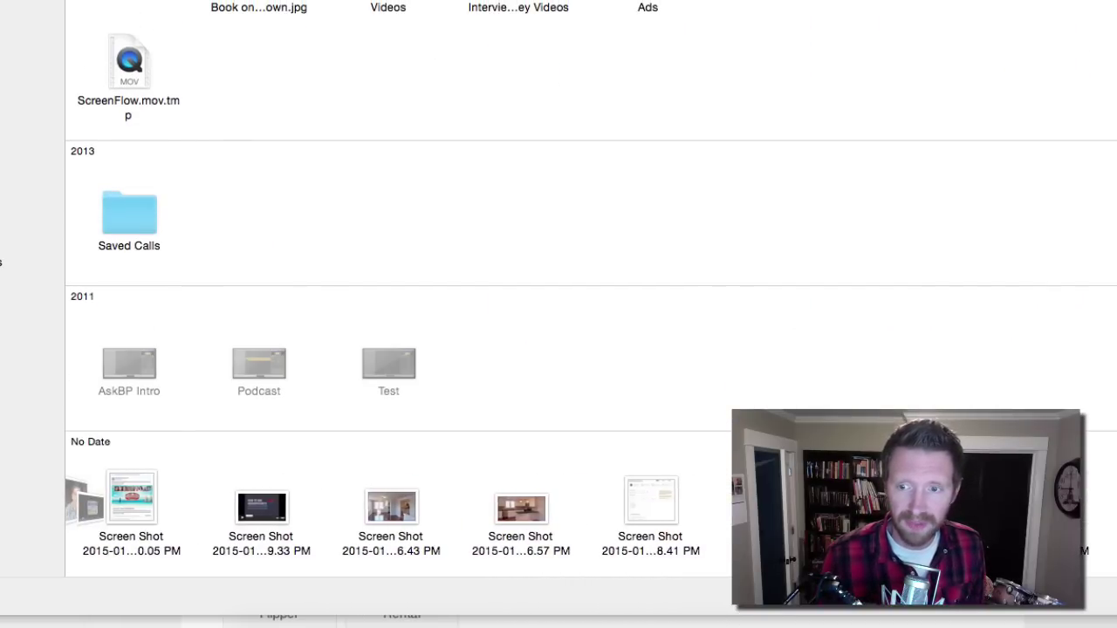
key(Escape)
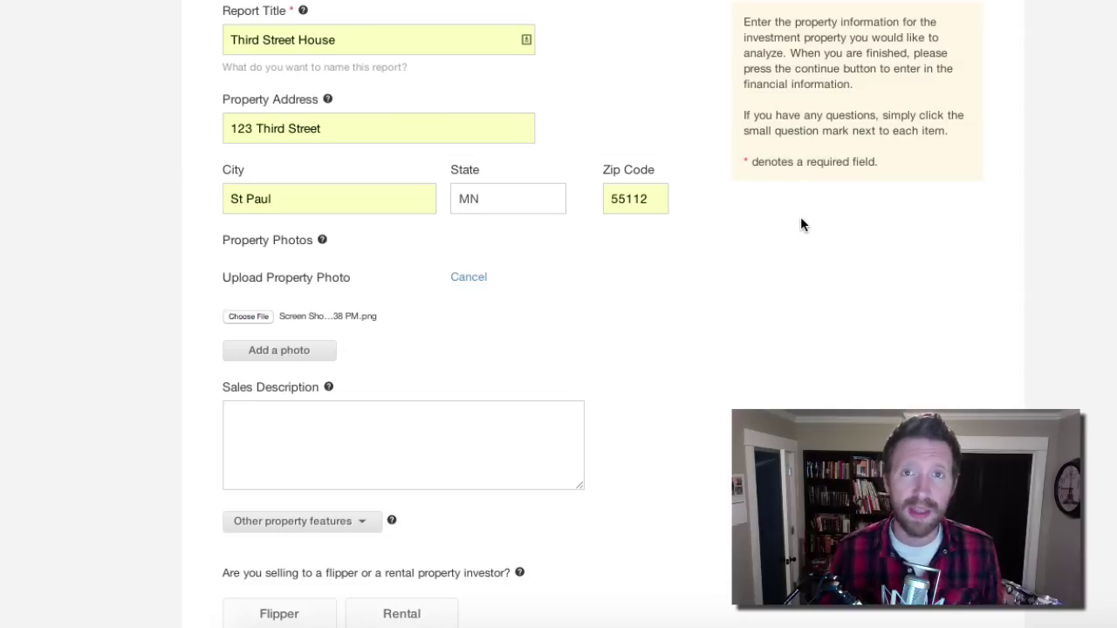
Enter the sales description "This is the landlord's sales description.".
scroll(550, 292, down, 3)
click(477, 271)
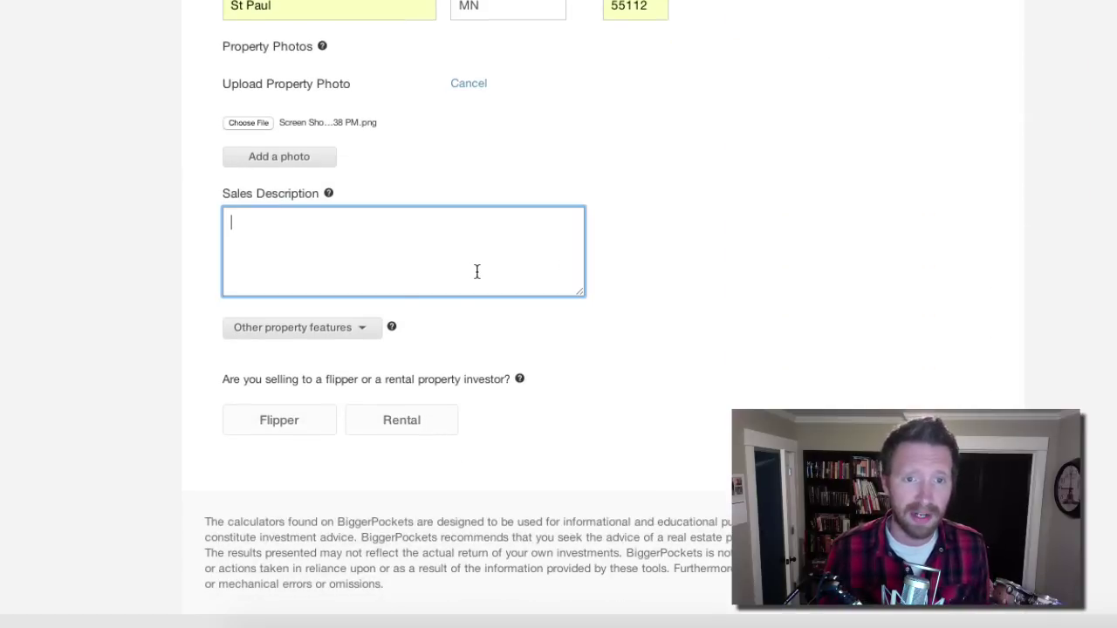
text(This si the)
key(BackSpace)
key(BackSpace)
key(BackSpace)
key(BackSpace)
key(BackSpace)
key(BackSpace)
text(is the landlord's )
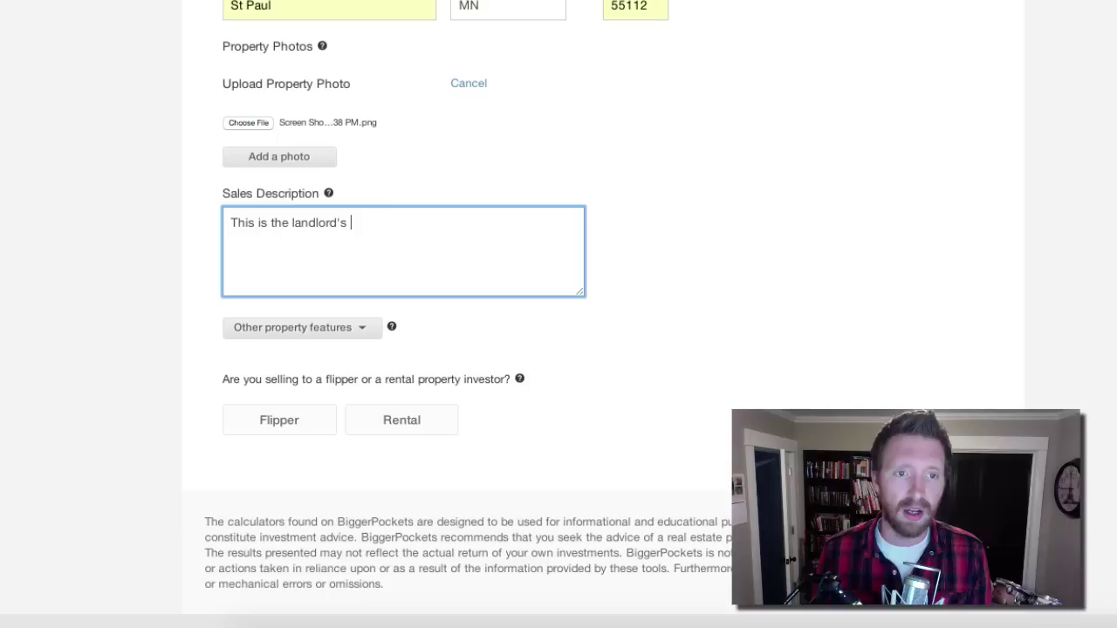
text(sales des)
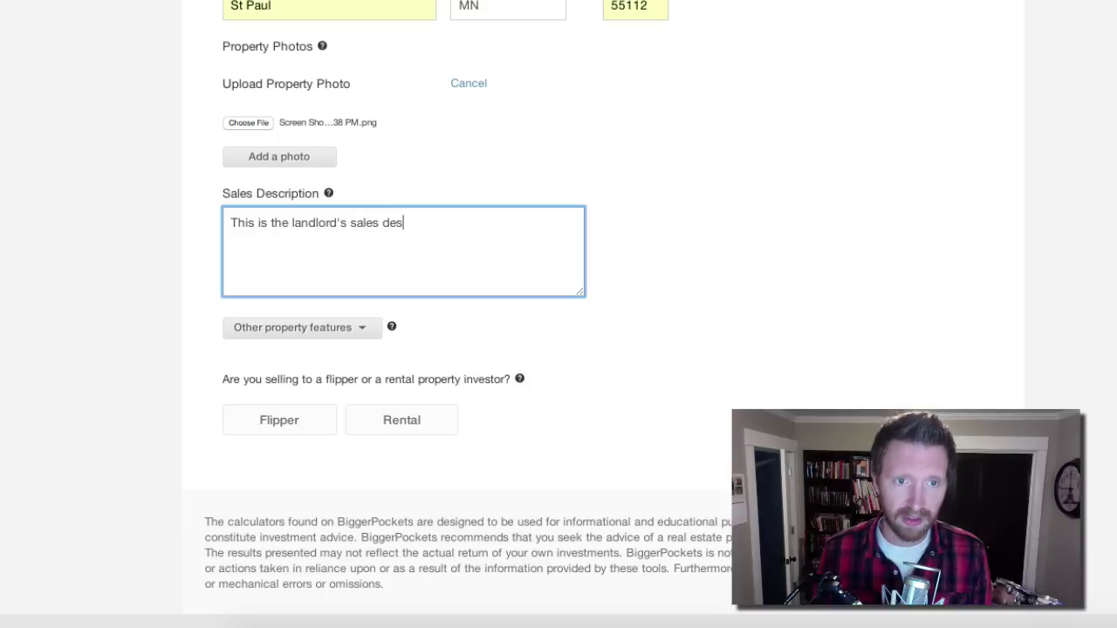
text(cription.)
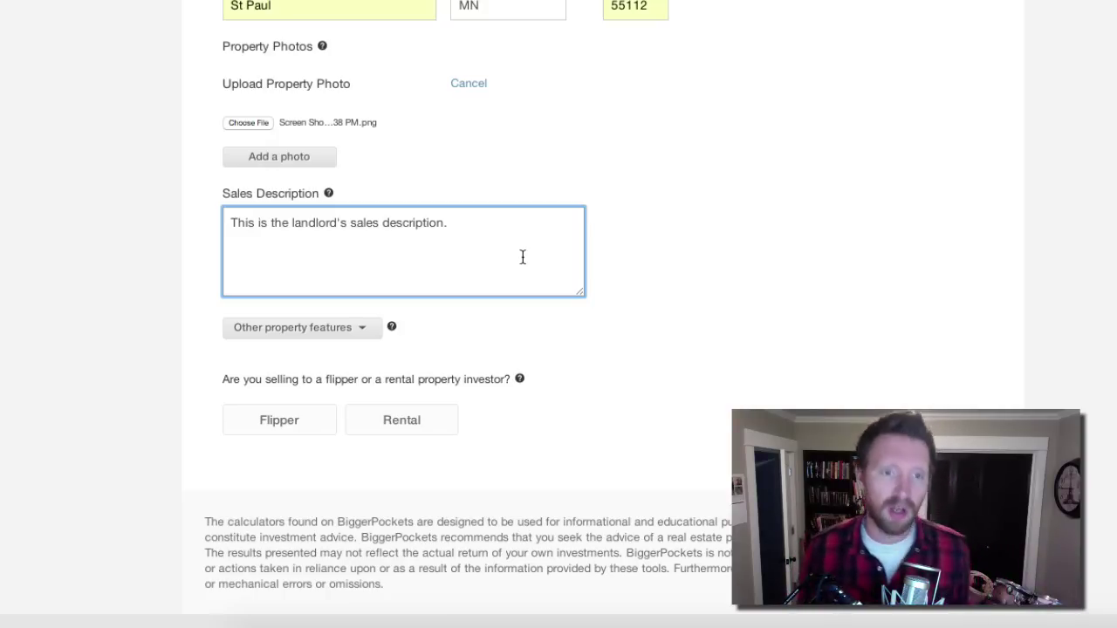
Record 4 bedrooms, 3 bathrooms, a 1600 sq ft house size and 1989 as year built, and choose a rental property investor as buyer.
scroll(410, 230, down, 2)
click(350, 218)
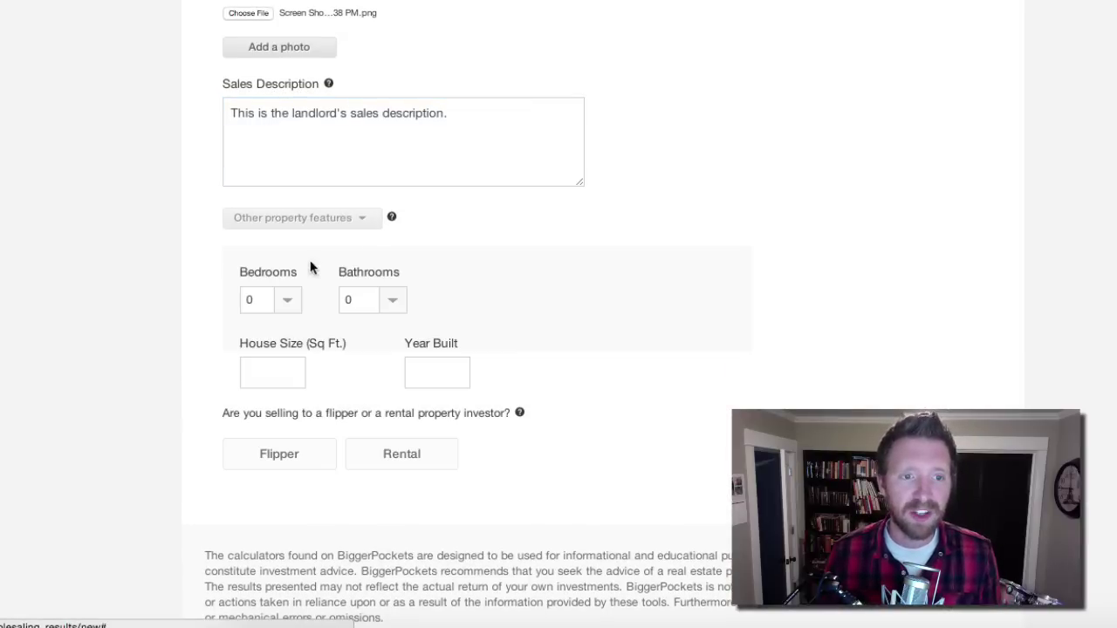
click(289, 299)
click(277, 365)
click(364, 303)
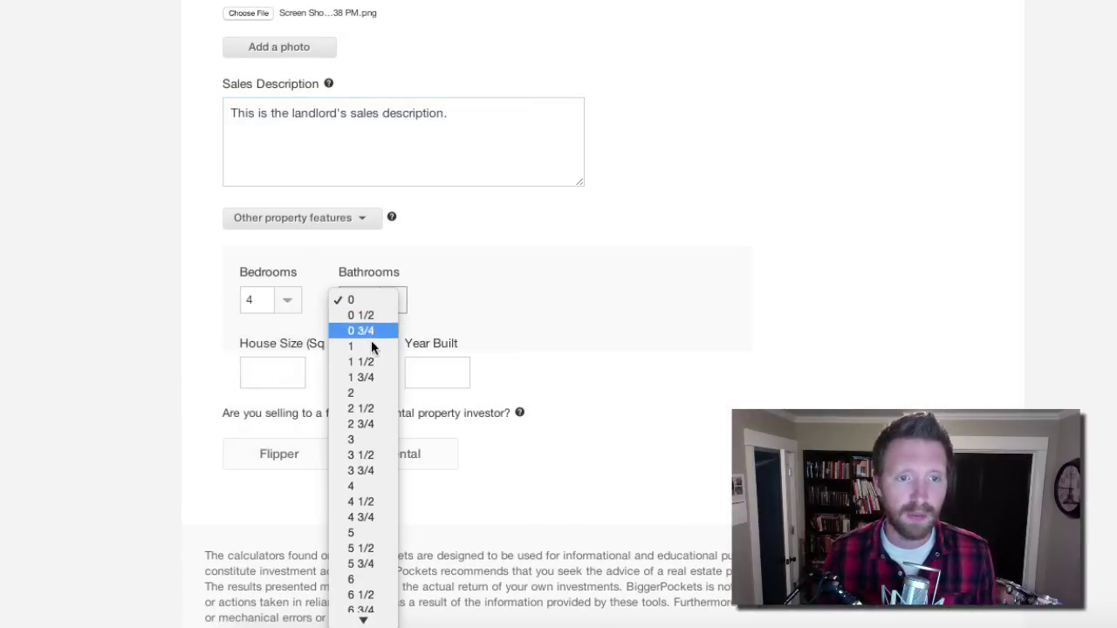
click(361, 436)
click(295, 375)
text(1600)
key(Tab)
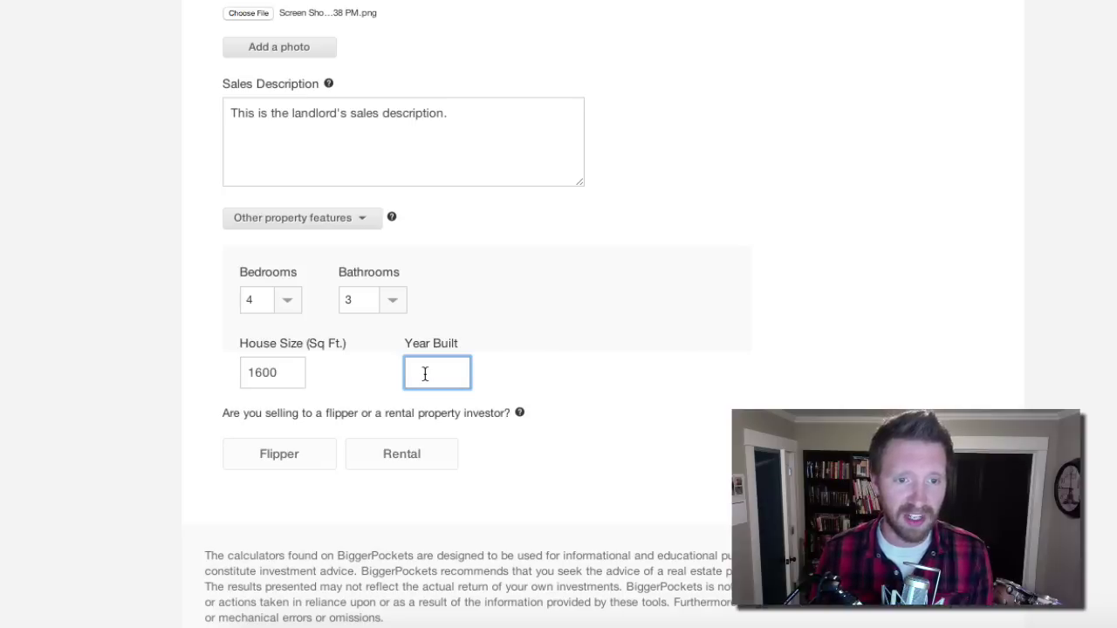
text(1989)
click(582, 392)
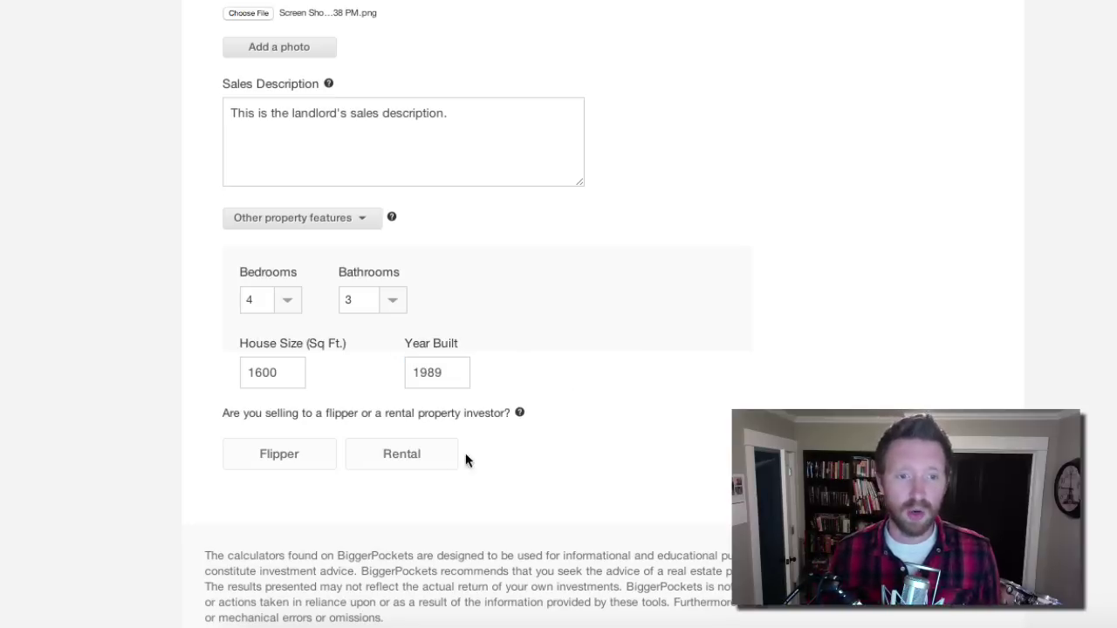
click(404, 454)
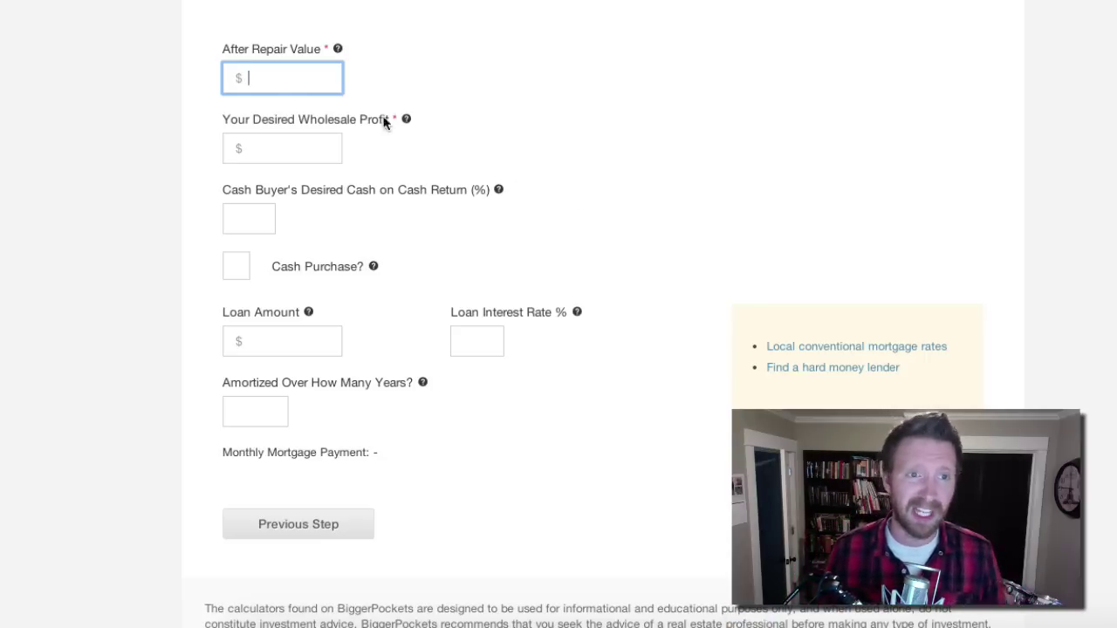
Set the After Repair Value to $150000, the desired wholesale profit to $5000 and the buyer's desired cash on cash return to 12%.
click(279, 78)
text(1)
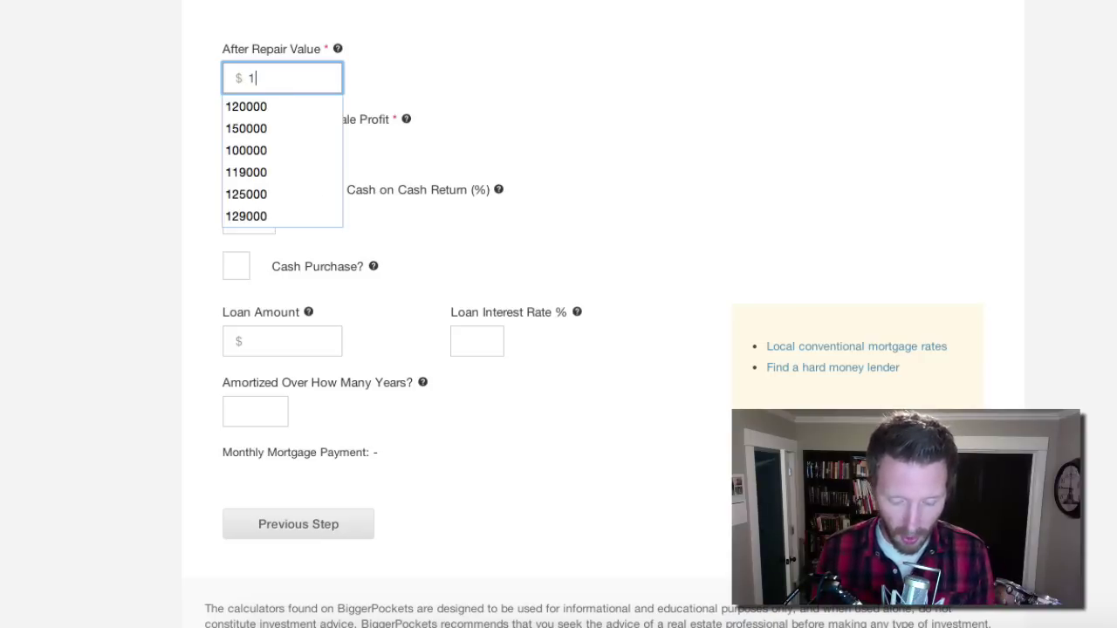
text(50000)
key(Tab)
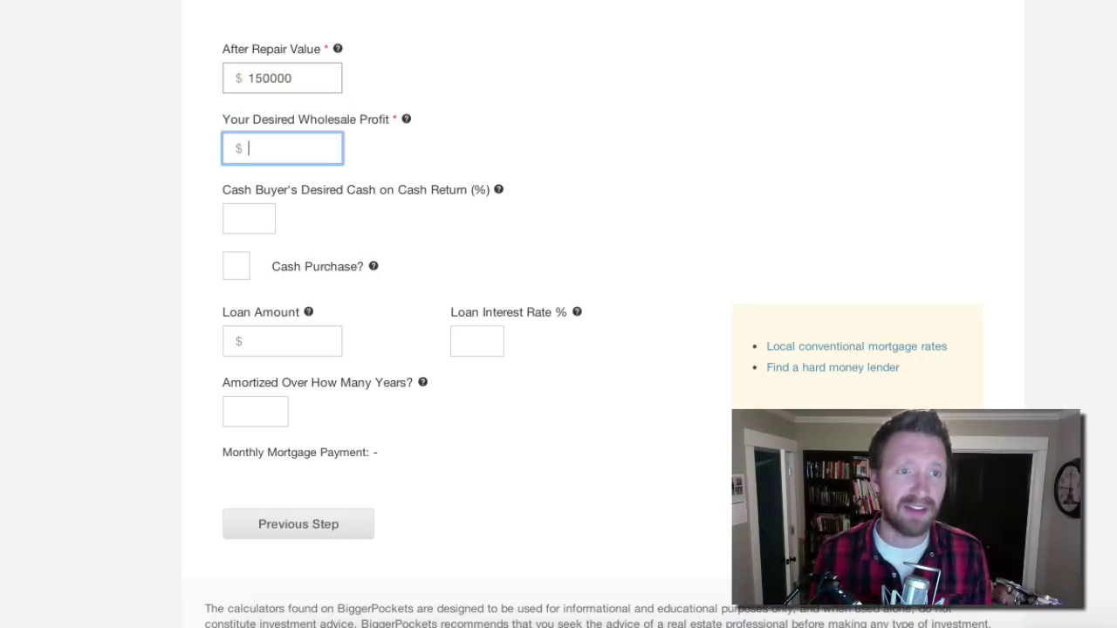
scroll(510, 116, down, 1)
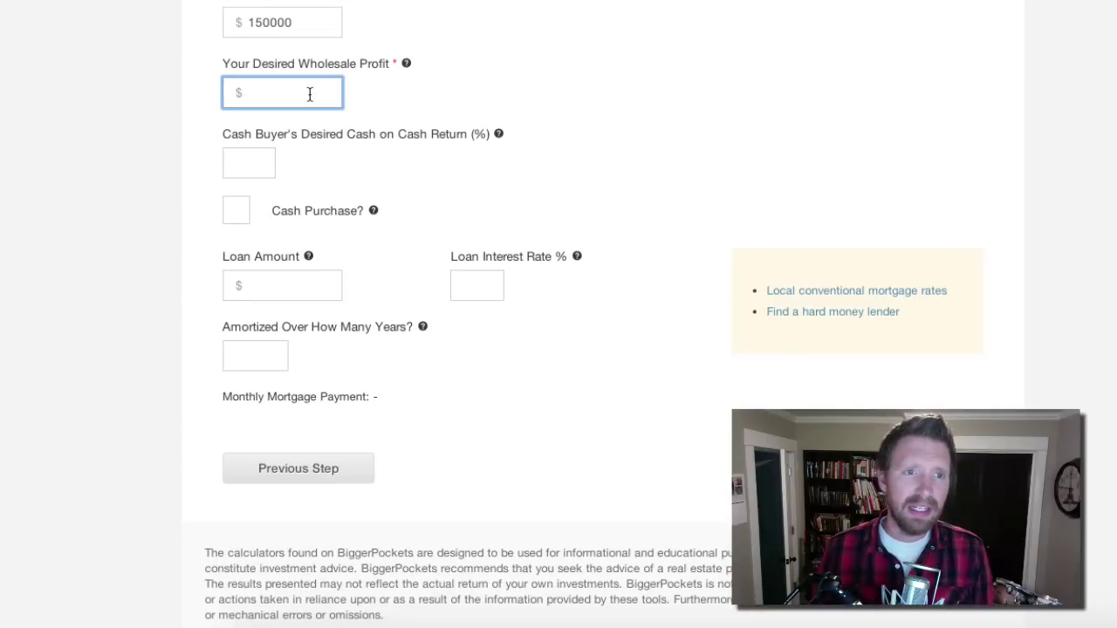
text(5)
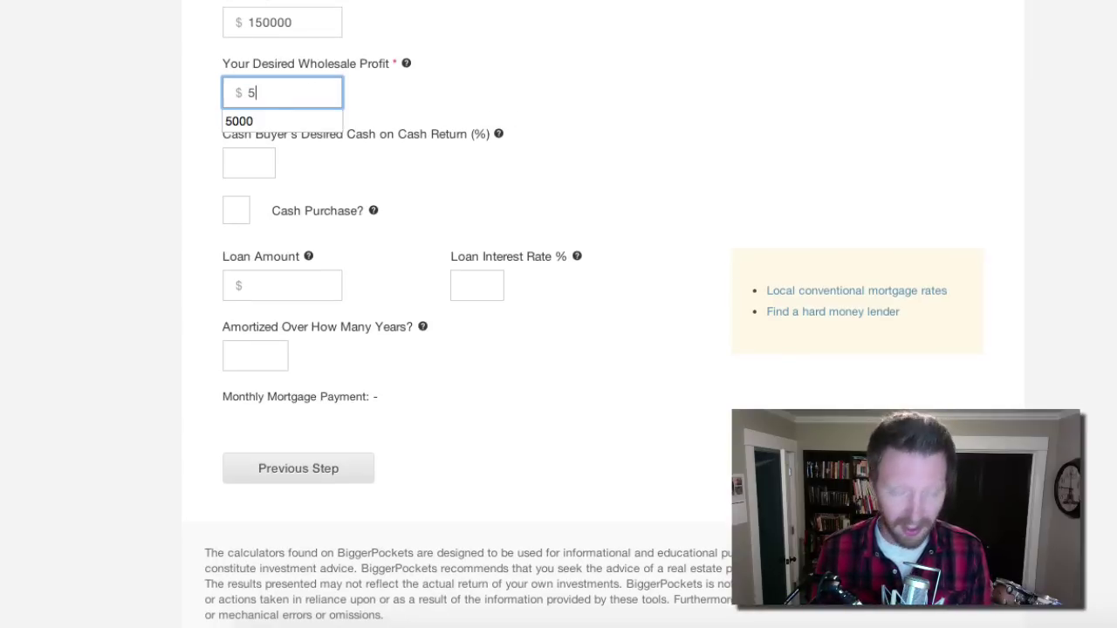
text(000)
key(Tab)
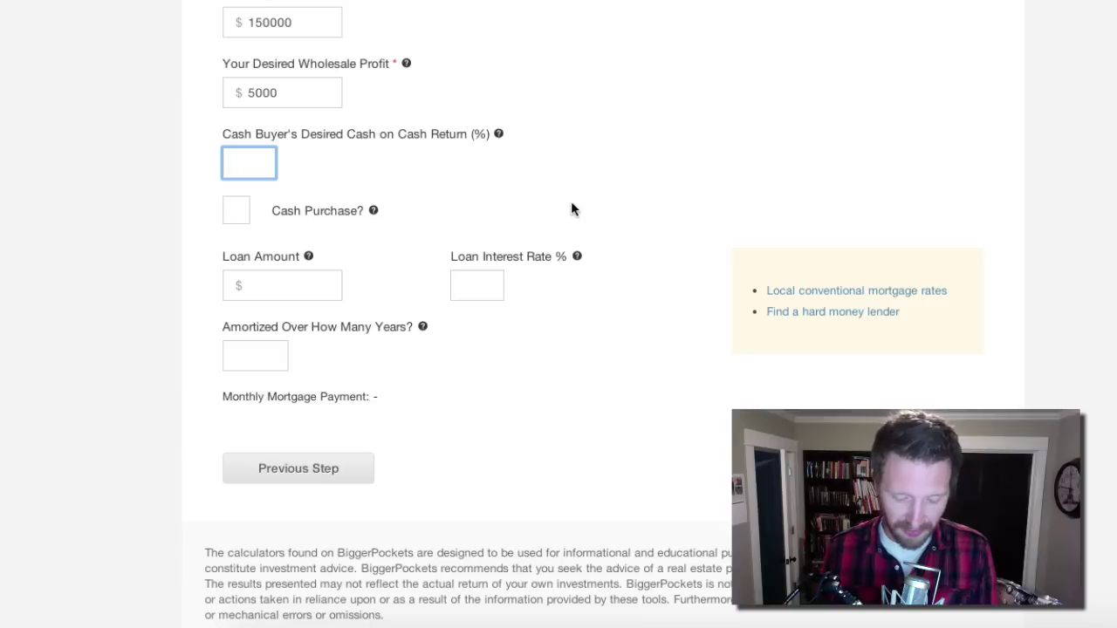
text(12)
key(Tab)
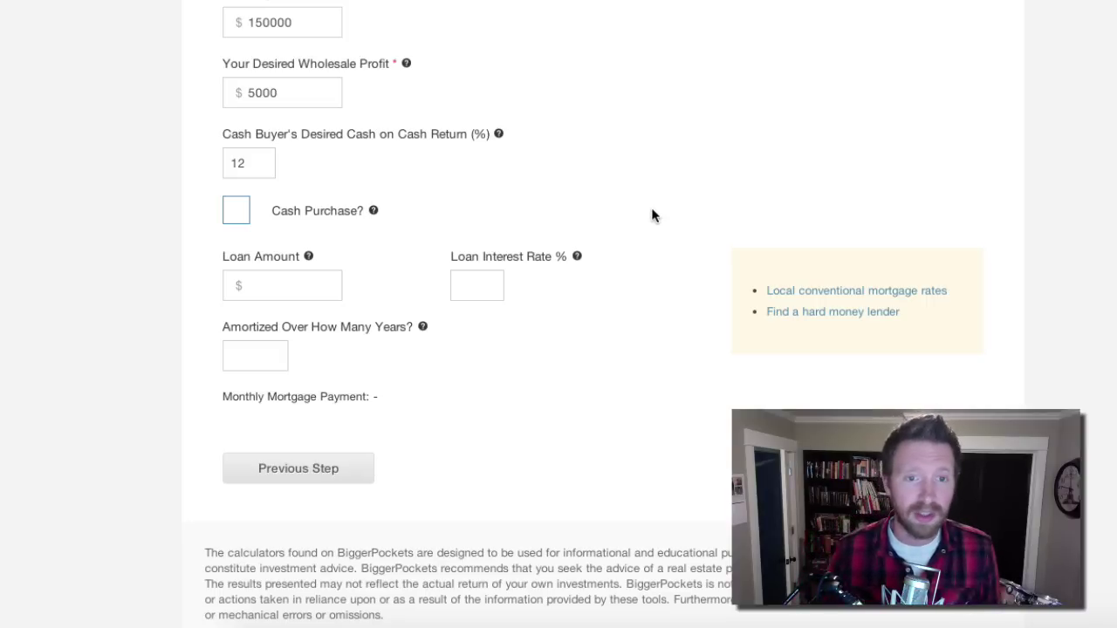
Try the Cash Purchase option in the financial details, and clear it again.
scroll(693, 209, down, 3)
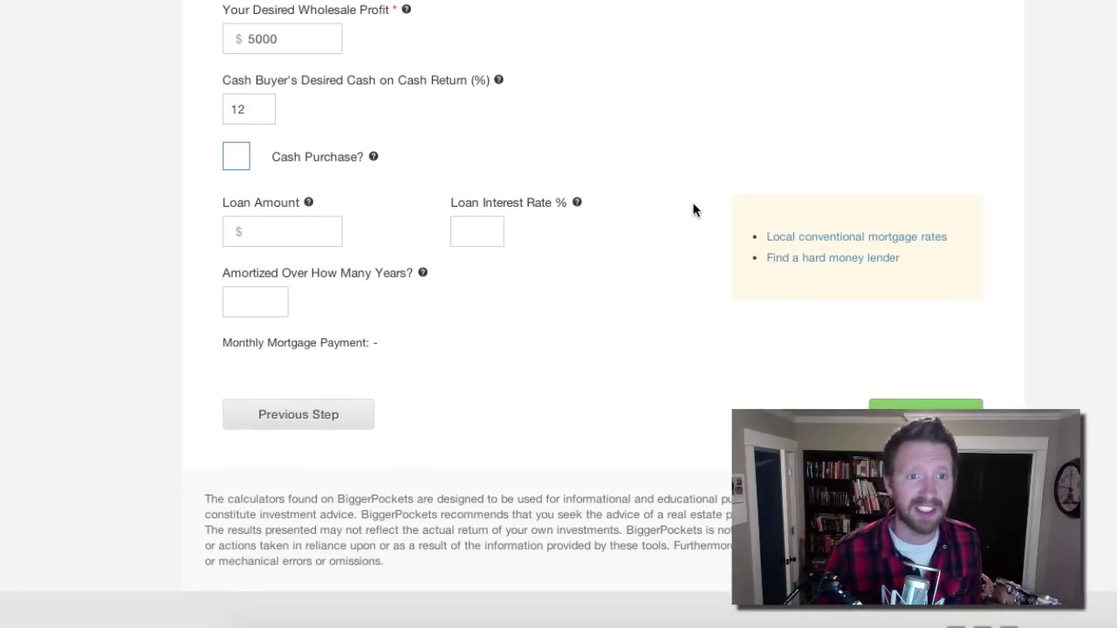
scroll(694, 209, up, 2)
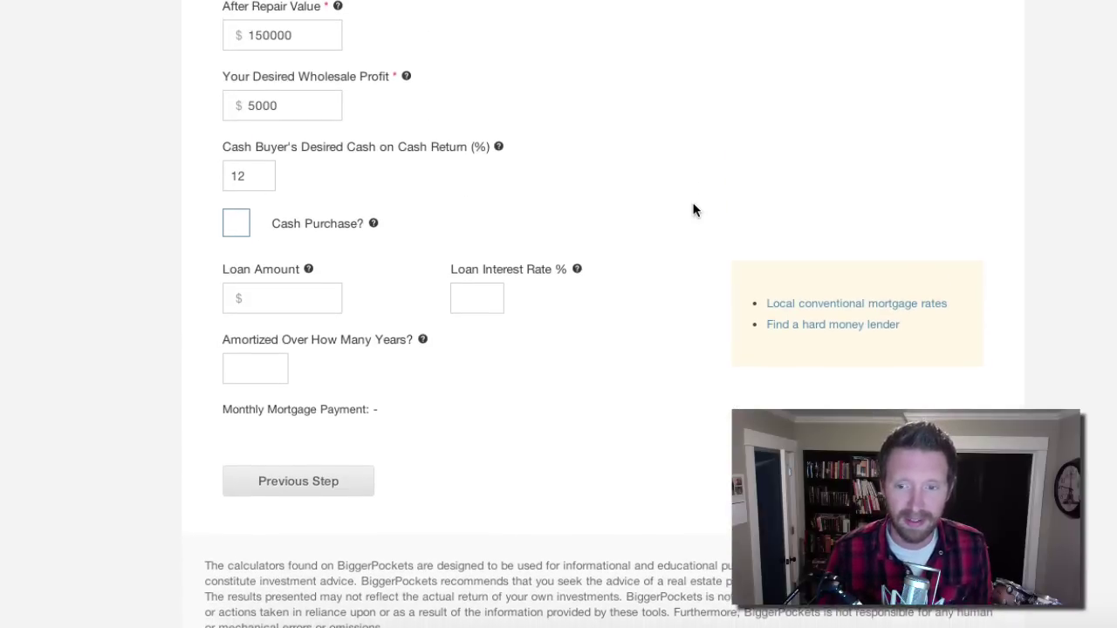
scroll(694, 210, down, 1)
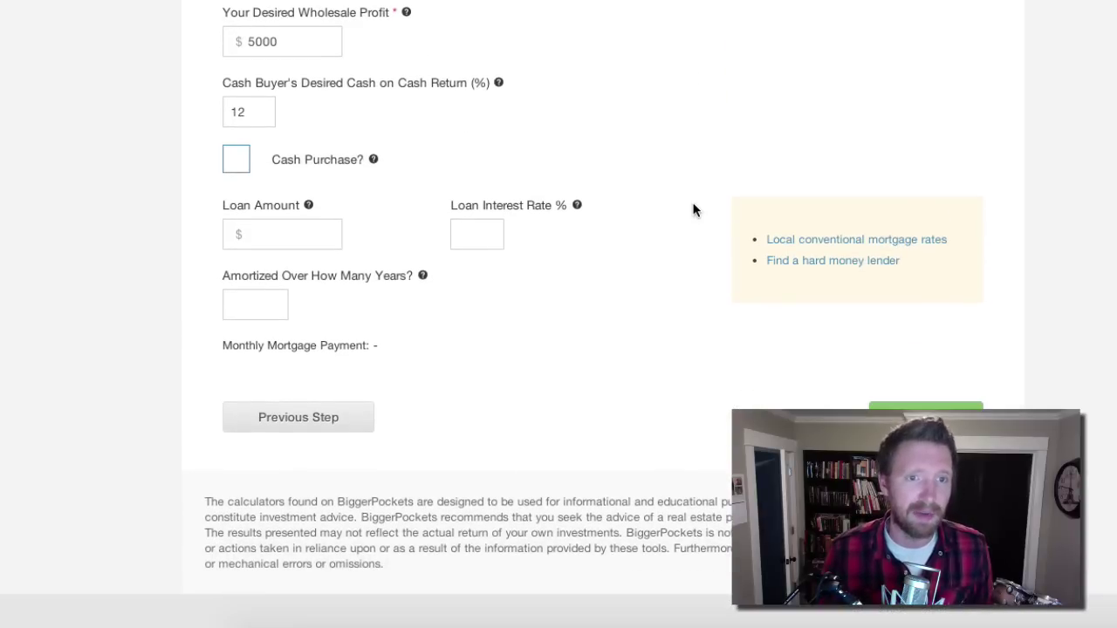
click(274, 233)
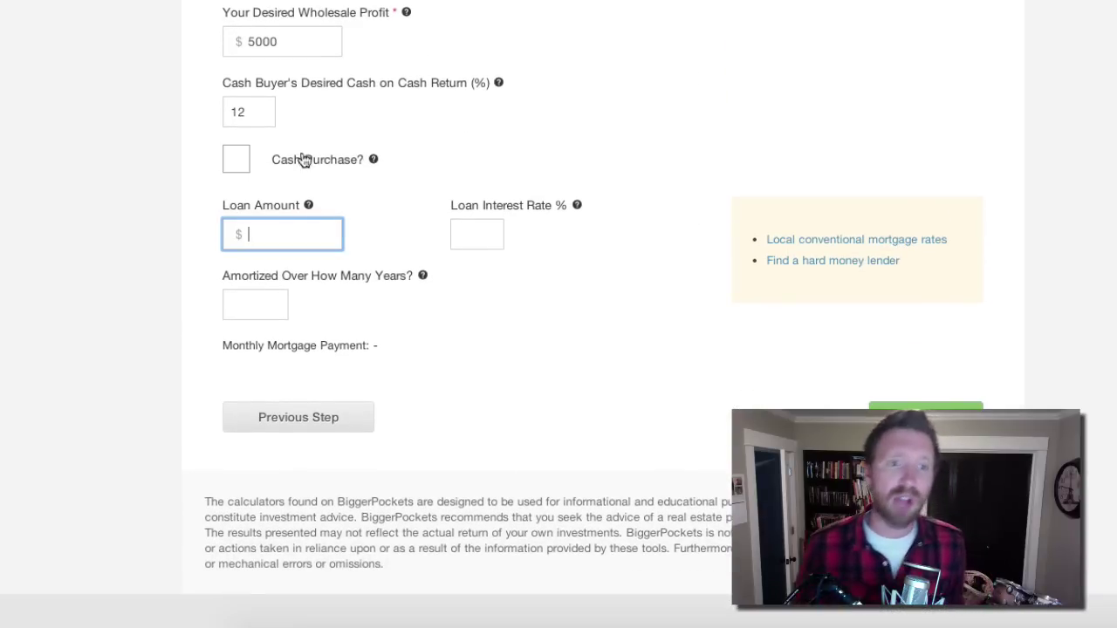
click(247, 159)
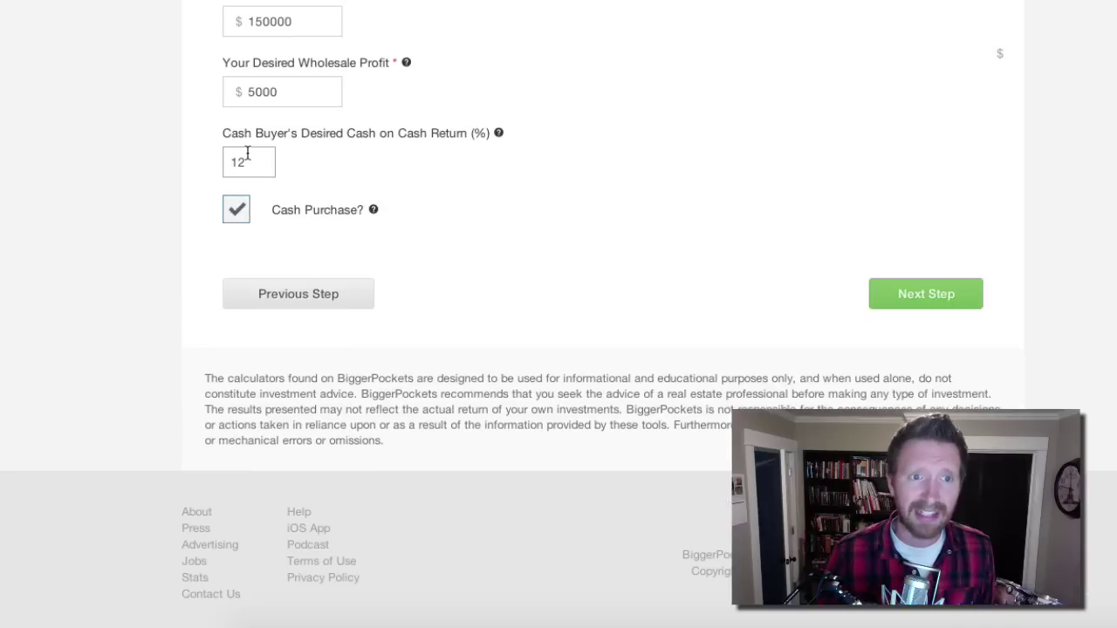
click(235, 209)
Enter a loan amount of $100,000 for the buyer's financing.
scroll(386, 194, down, 3)
click(309, 107)
double_click(308, 109)
scroll(476, 201, up, 3)
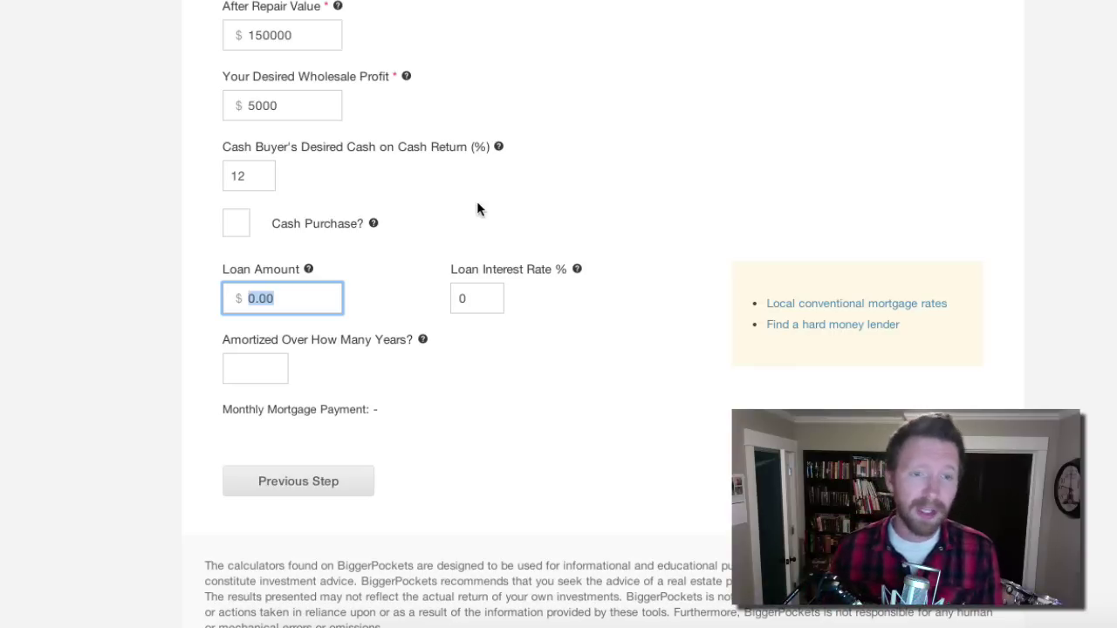
click(334, 297)
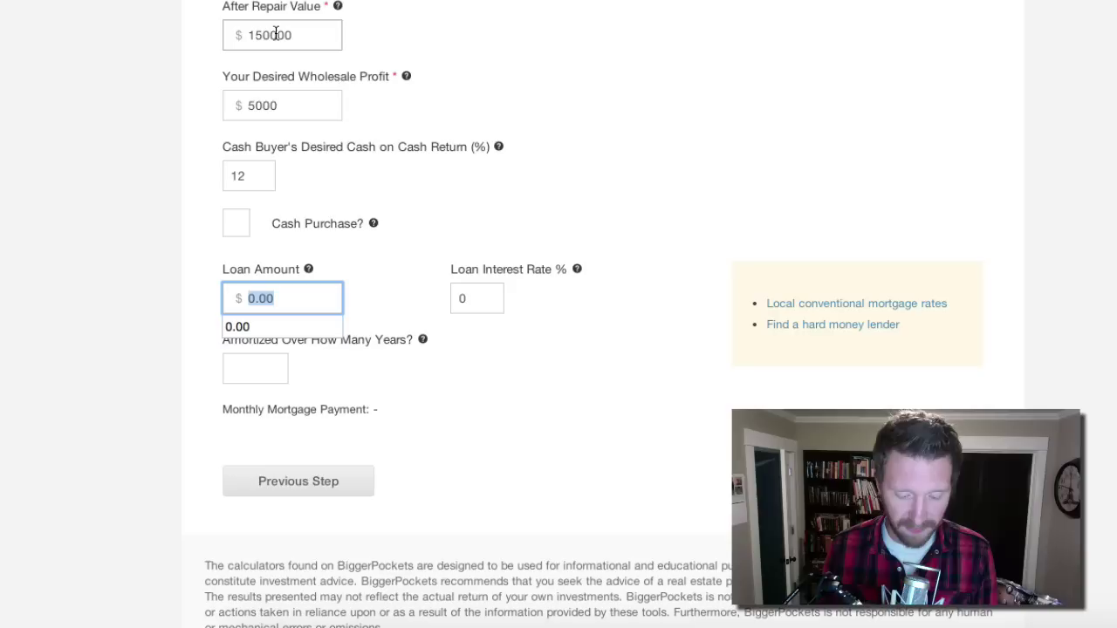
text(1)
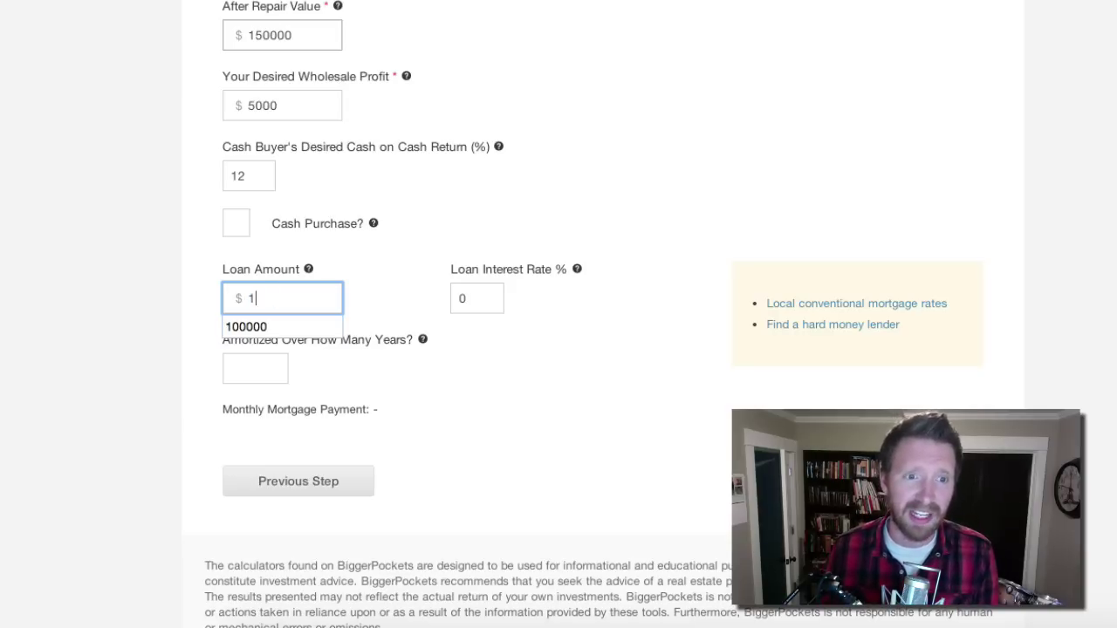
text(00,000)
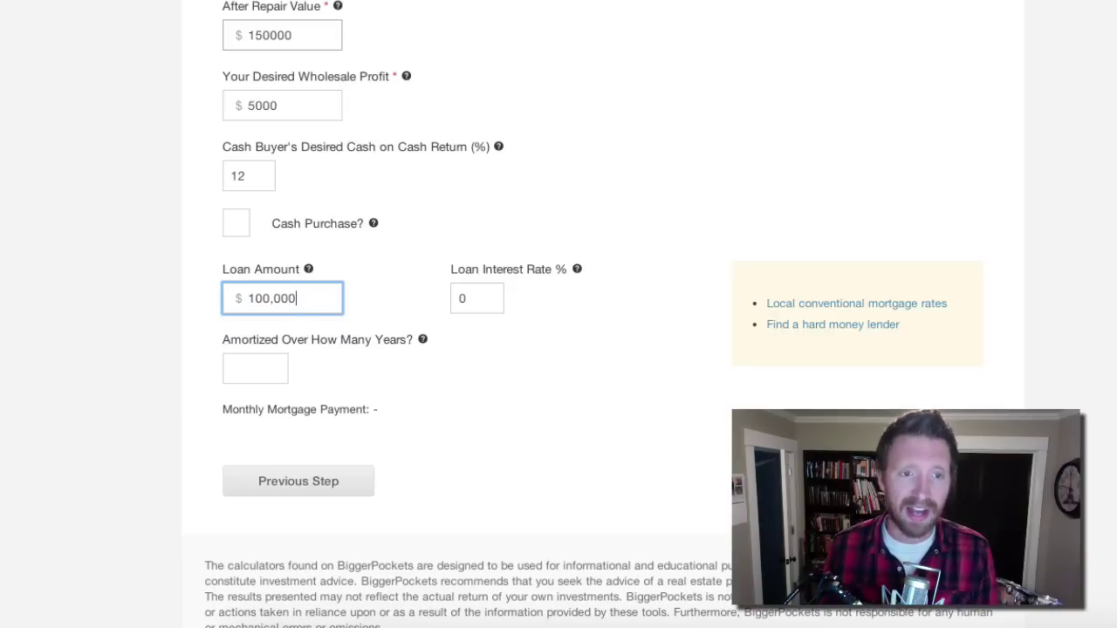
key(Tab)
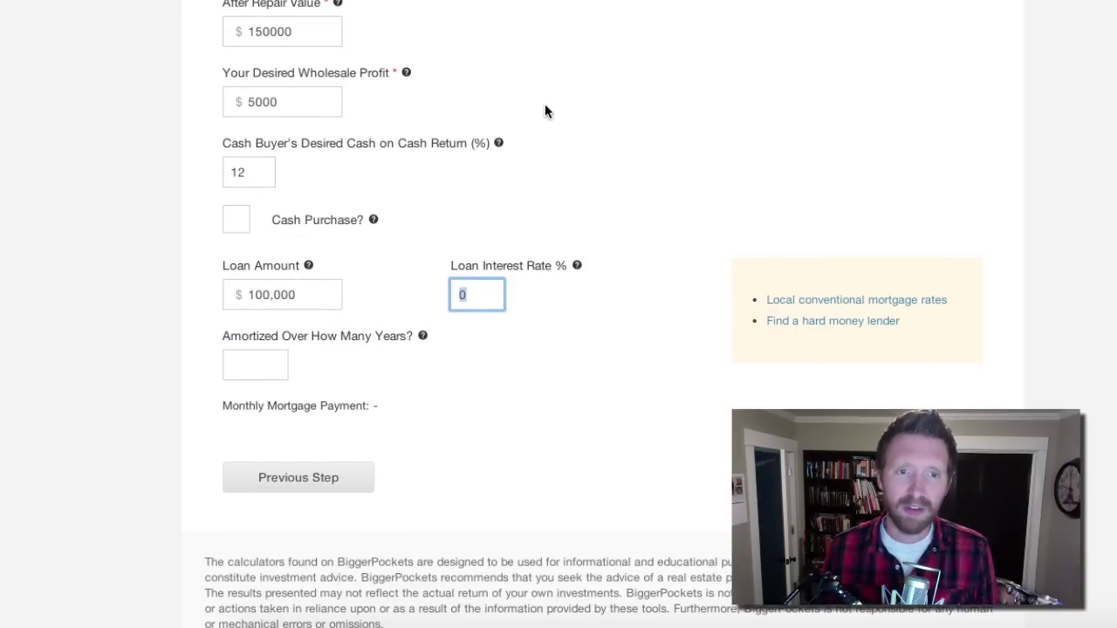
Set the loan interest rate to 5% amortized over 30 years, and continue to the next calculator page.
scroll(610, 314, down, 2)
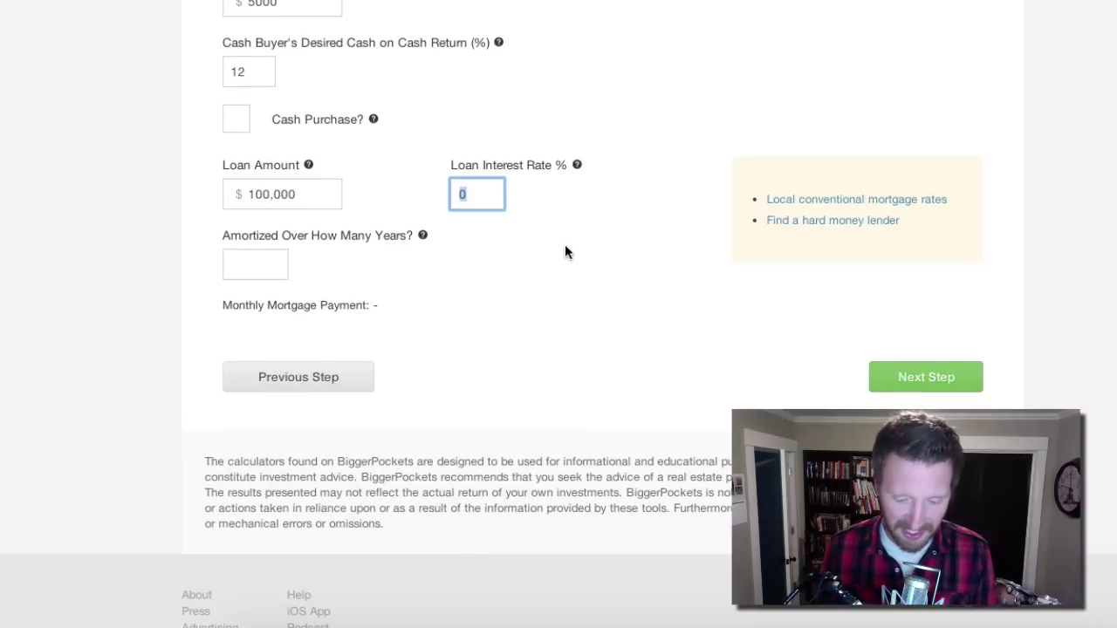
text(5)
key(Tab)
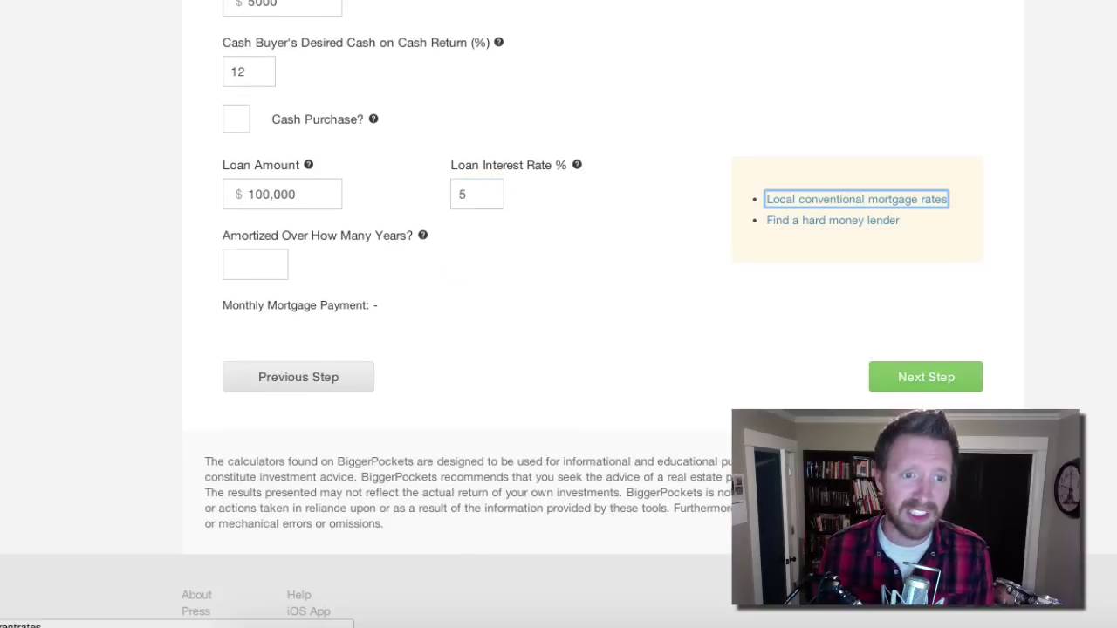
click(259, 265)
text(30)
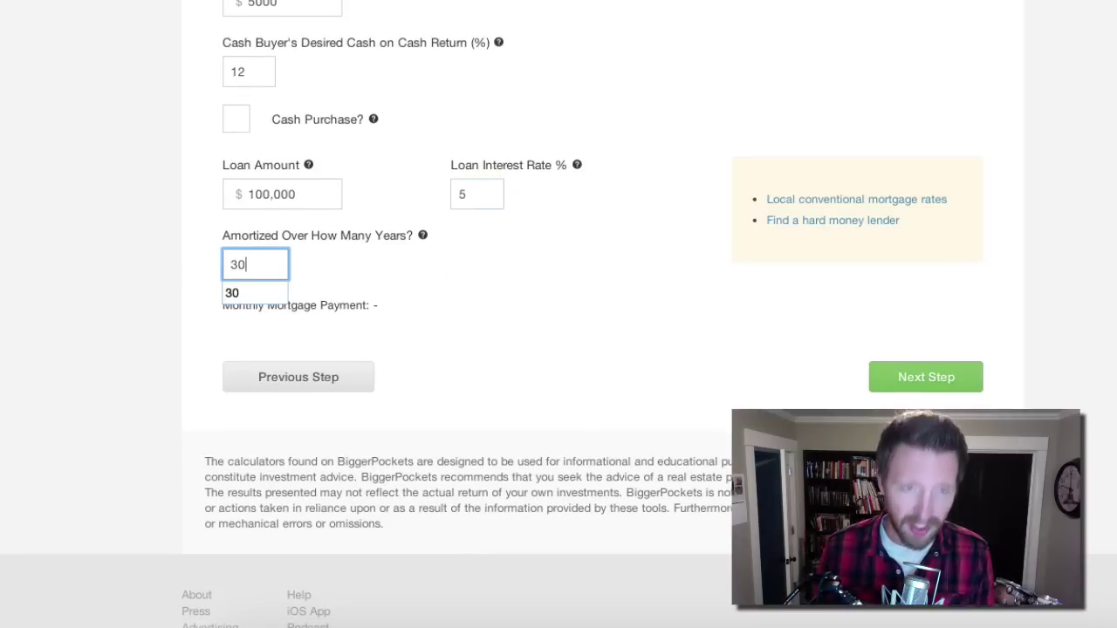
click(593, 254)
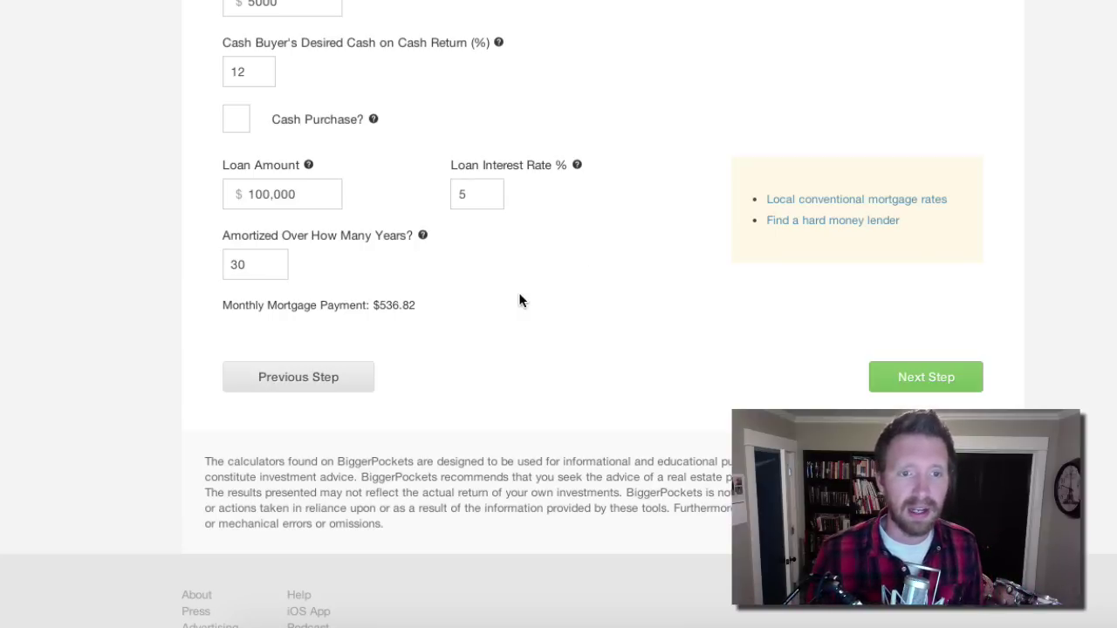
mouse_move(413, 307)
mouse_down()
mouse_move(376, 307)
mouse_move(411, 303)
mouse_up()
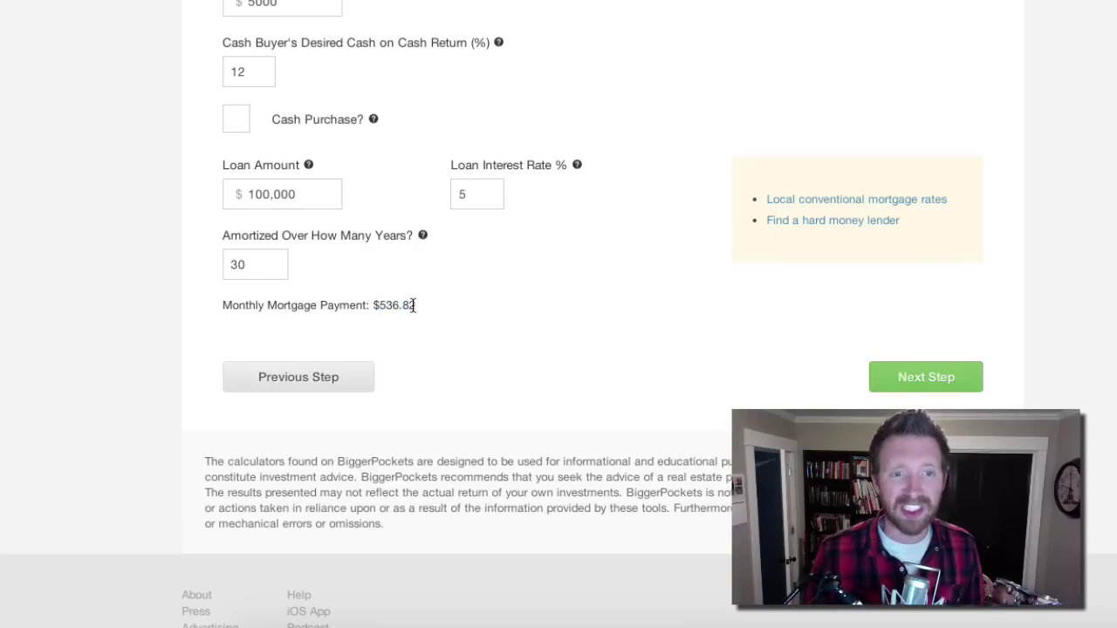
click(907, 387)
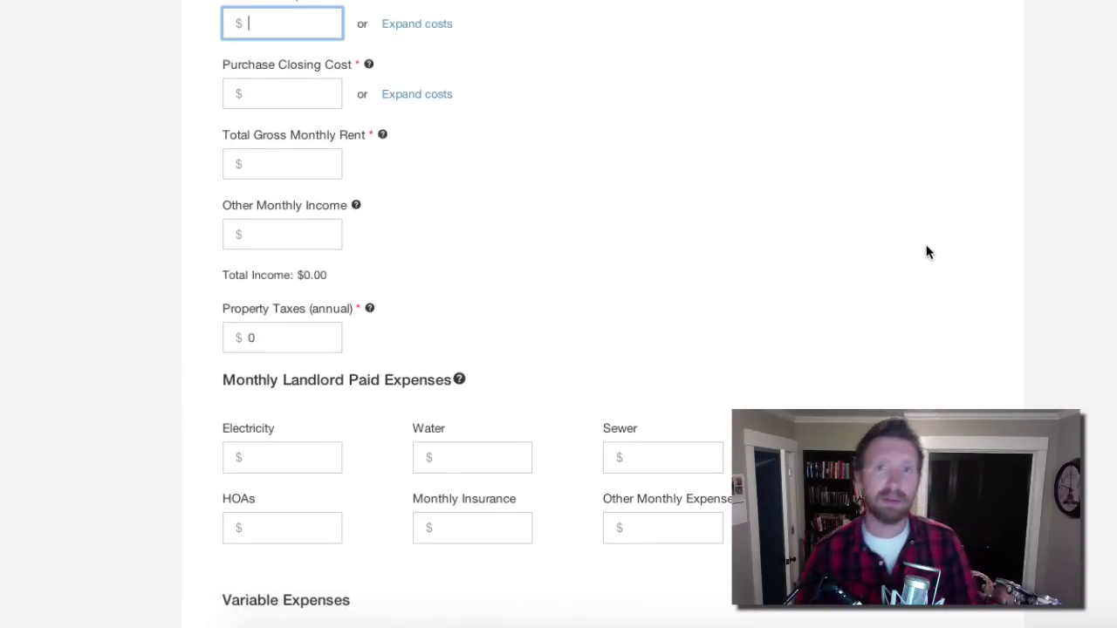
Enter 25000 in the cost field preceding Purchase Closing Cost, and set the purchase closing cost to $3500.
click(319, 10)
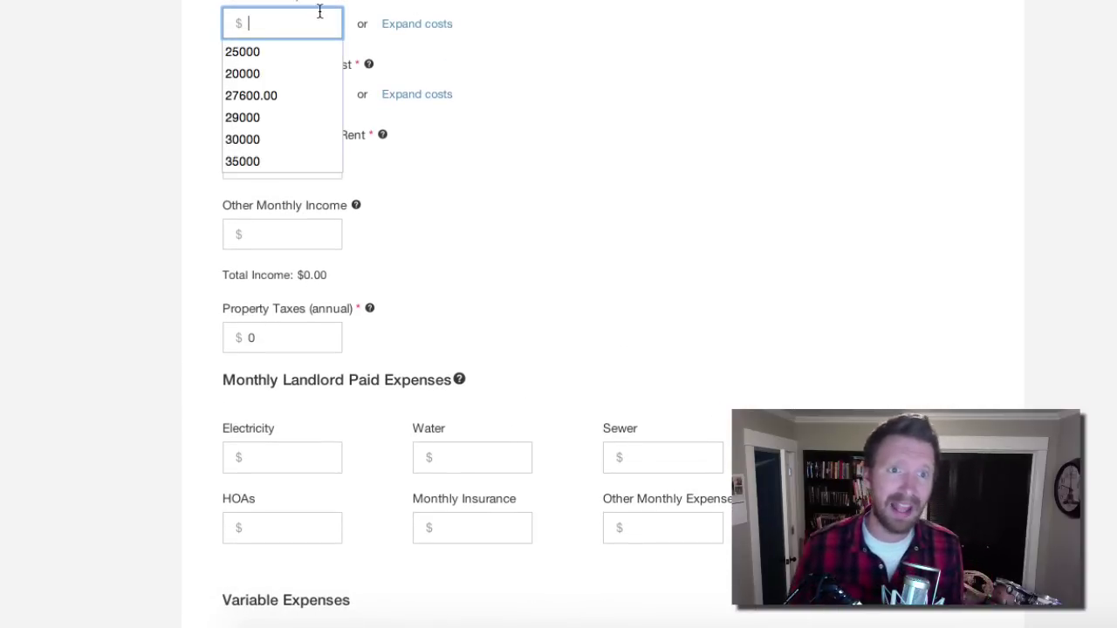
click(692, 107)
click(321, 23)
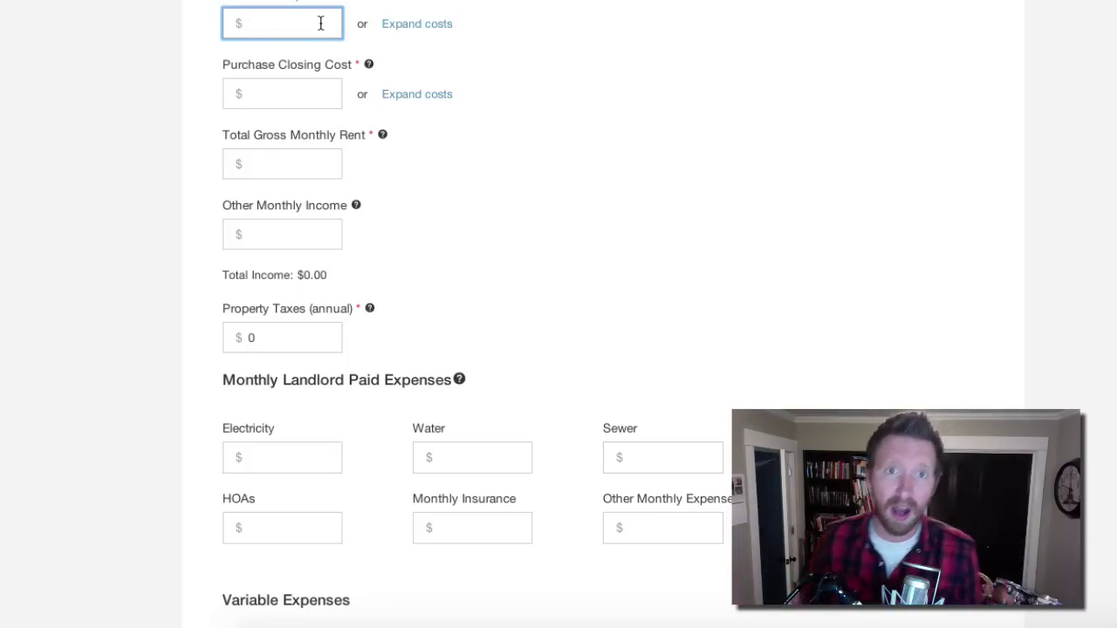
text(25000)
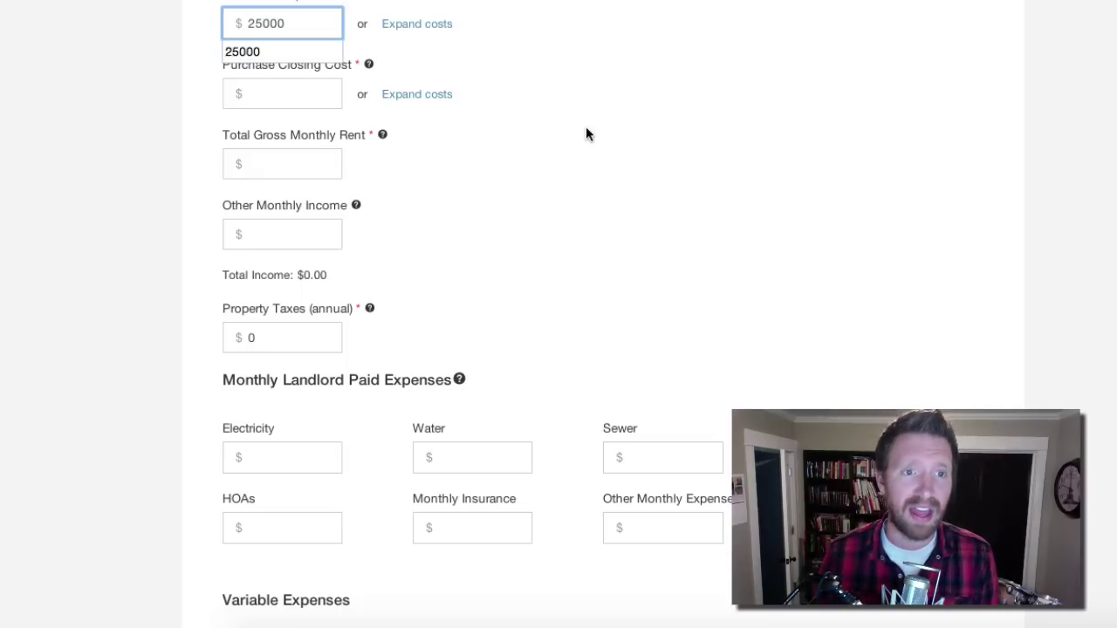
click(294, 103)
text(3500)
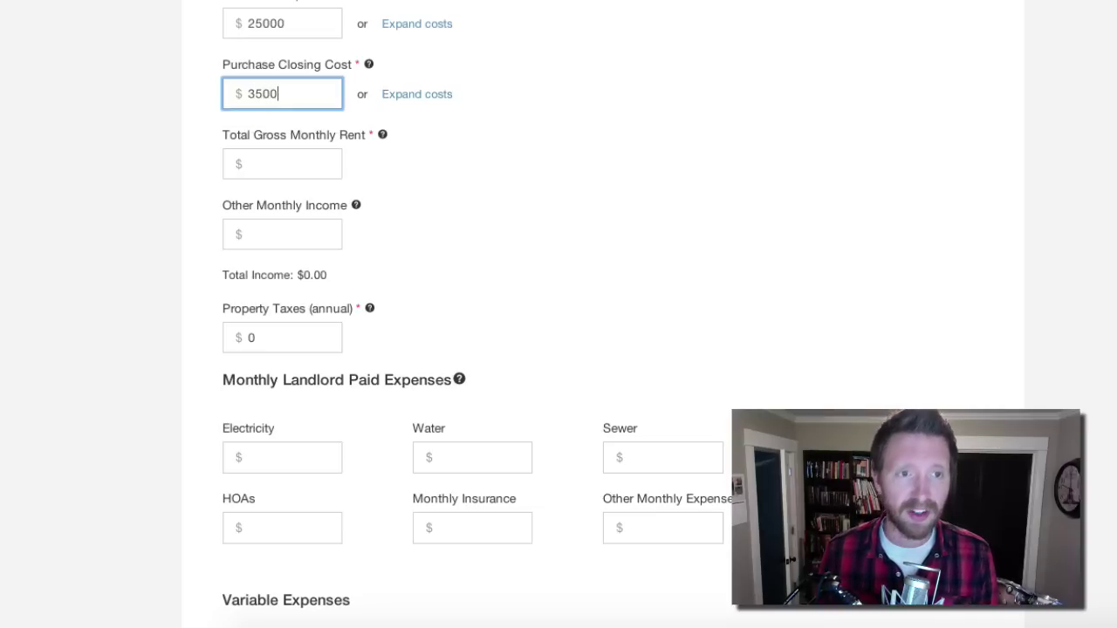
key(Tab)
Set the total gross monthly rent to $1800 and the other monthly income to $50.
click(278, 175)
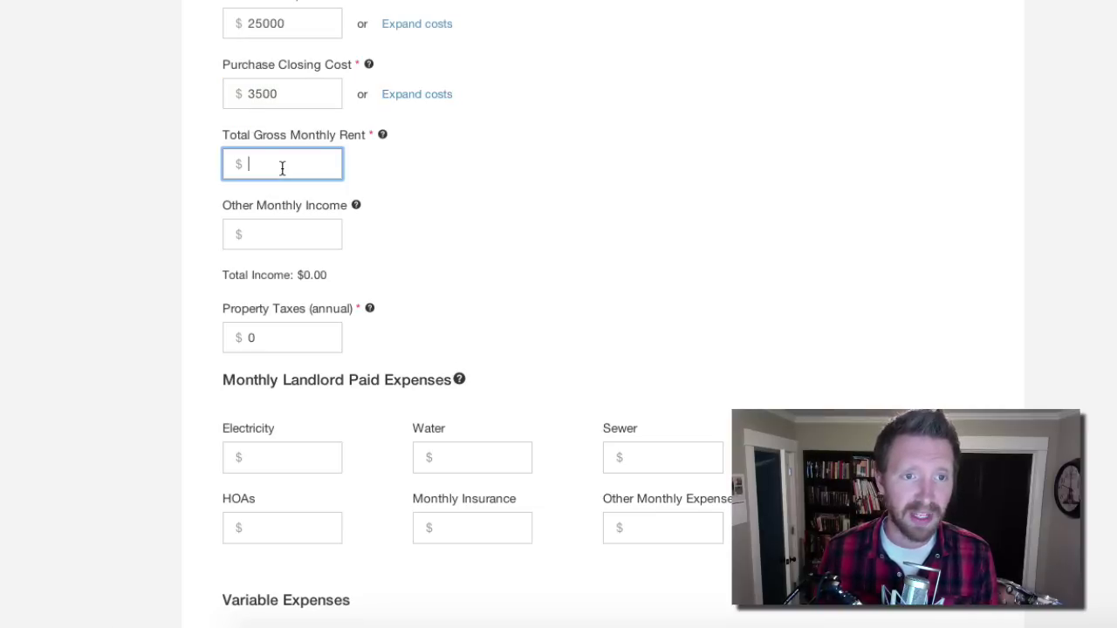
scroll(548, 161, down, 1)
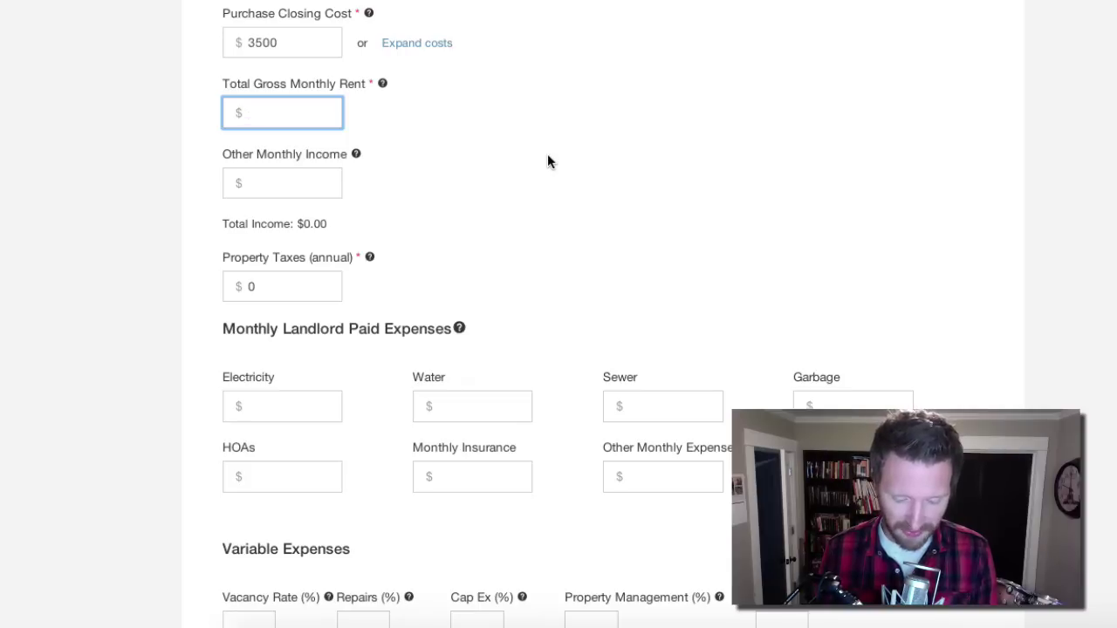
text(1400)
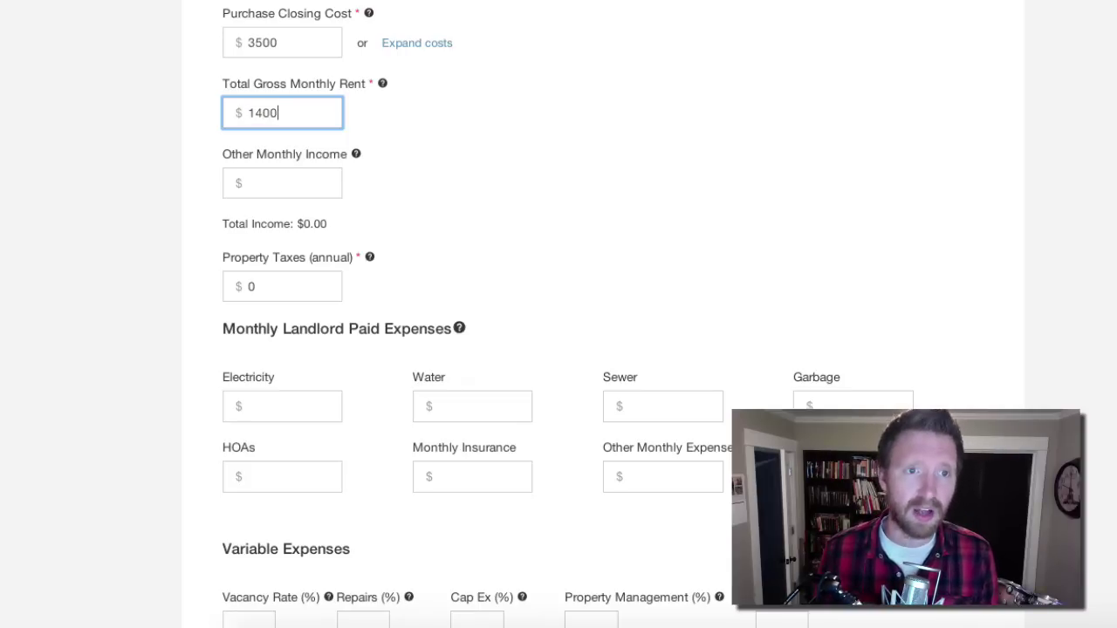
key(Tab)
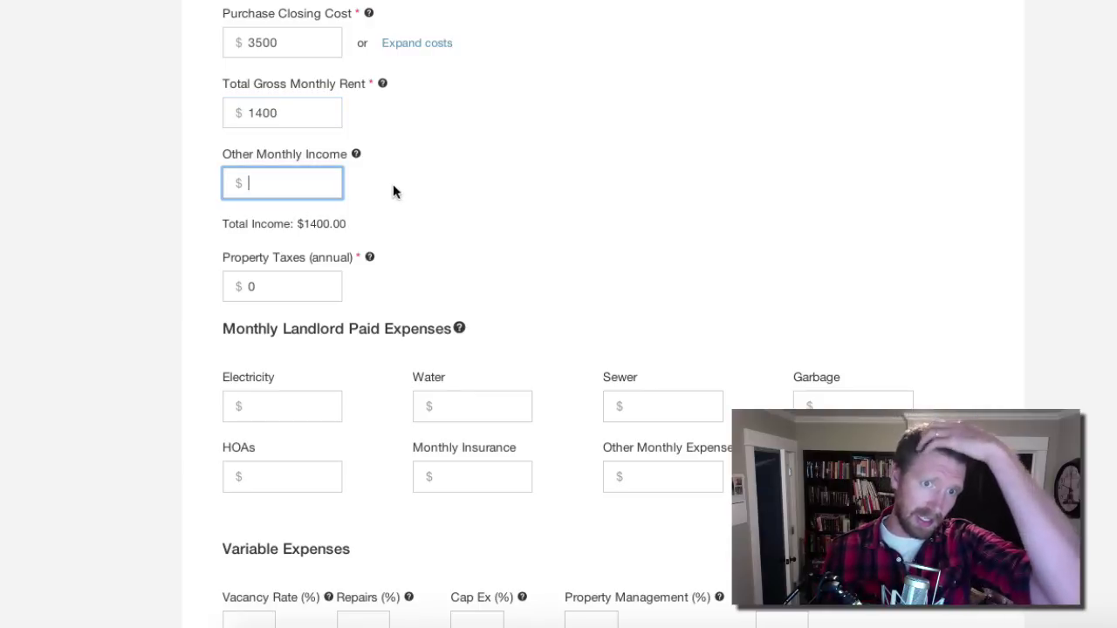
drag(275, 112, 257, 113)
text(800)
click(276, 188)
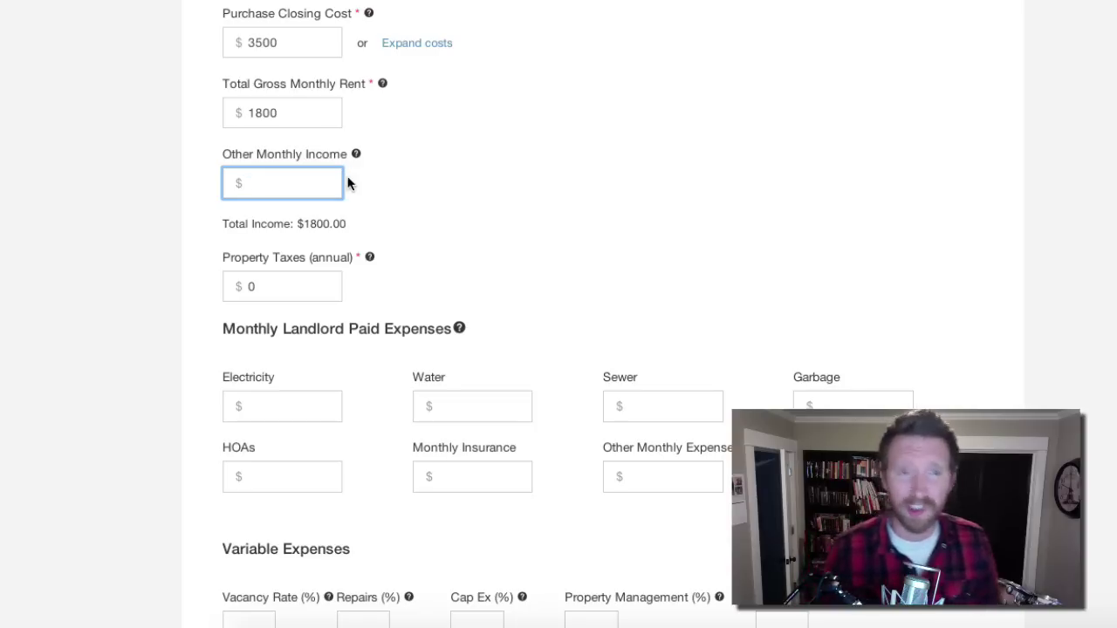
text(50)
click(419, 196)
Set the annual property taxes to $1350.
scroll(472, 193, down, 3)
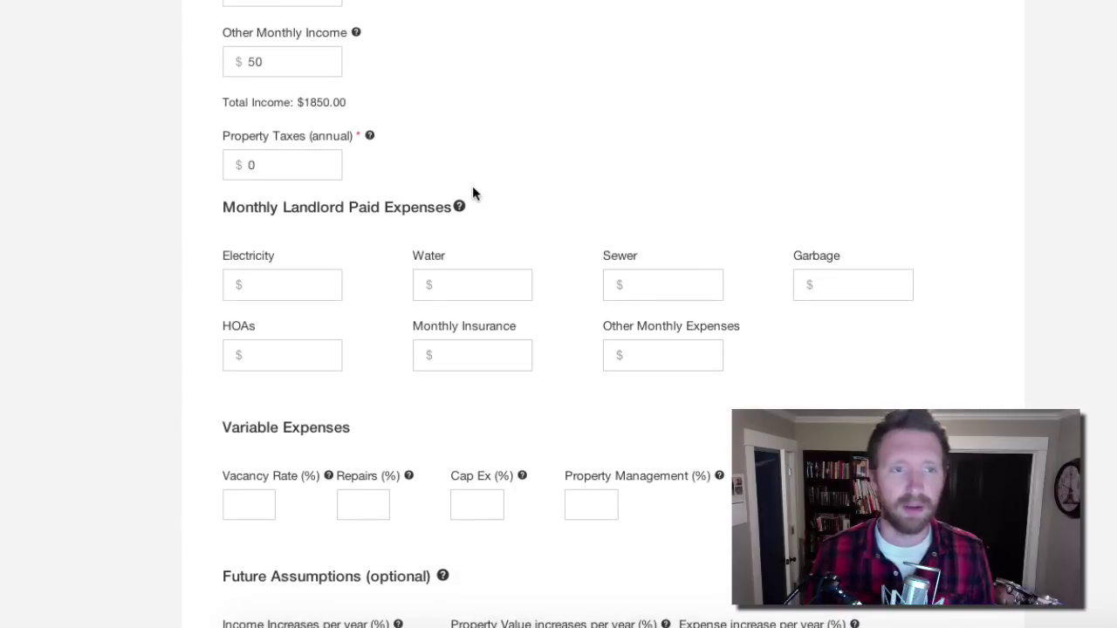
click(292, 158)
double_click(279, 163)
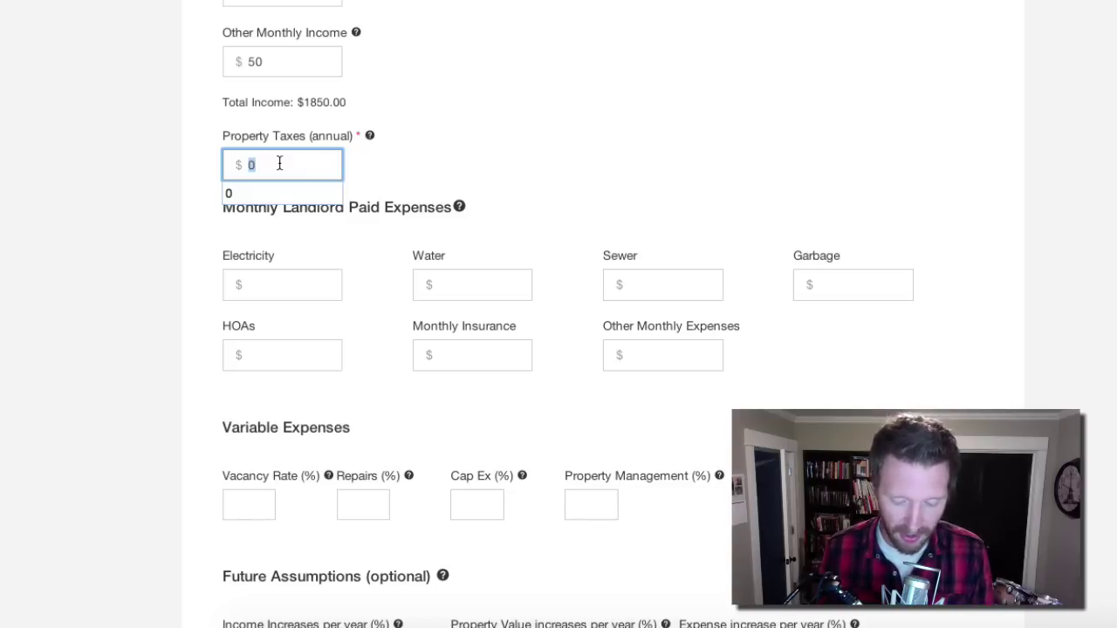
text(1350)
key(Tab)
scroll(759, 196, down, 5)
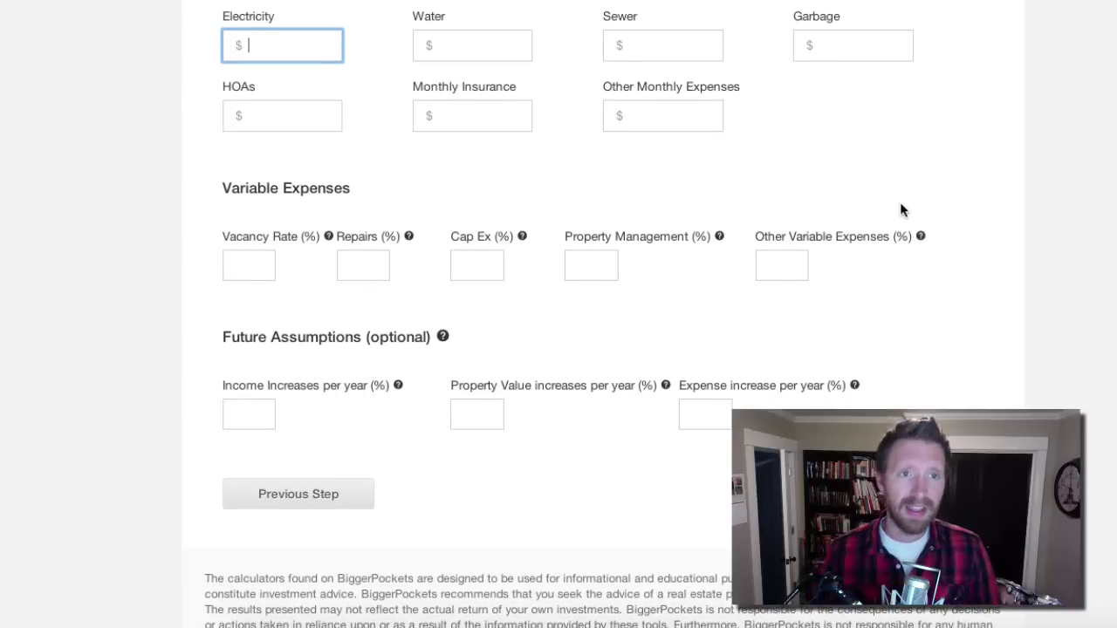
scroll(912, 210, up, 3)
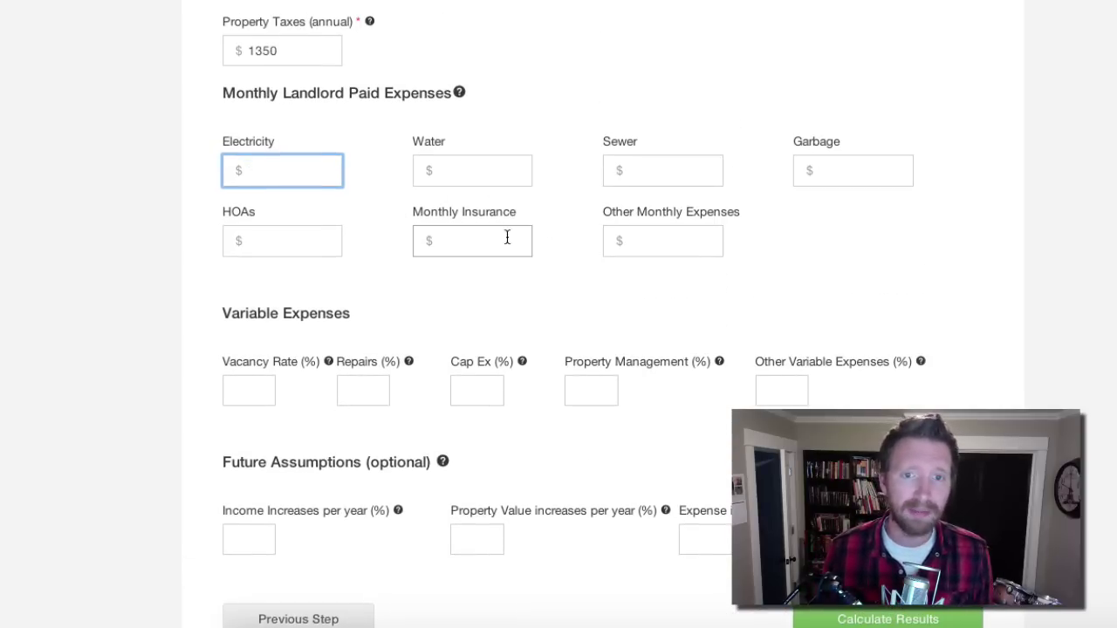
click(281, 173)
click(386, 122)
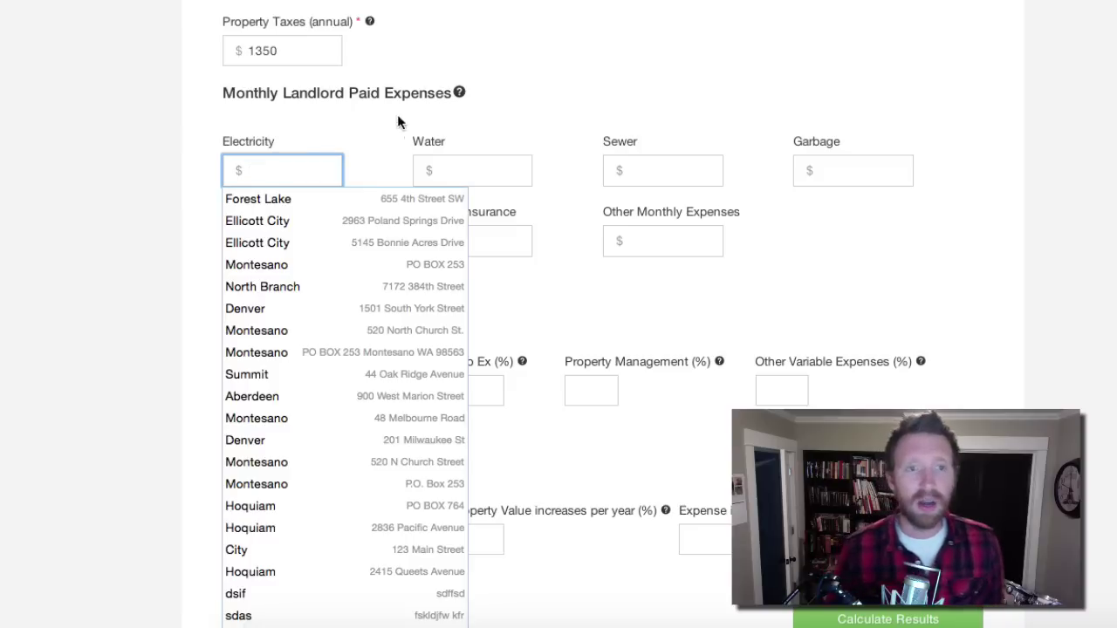
click(320, 162)
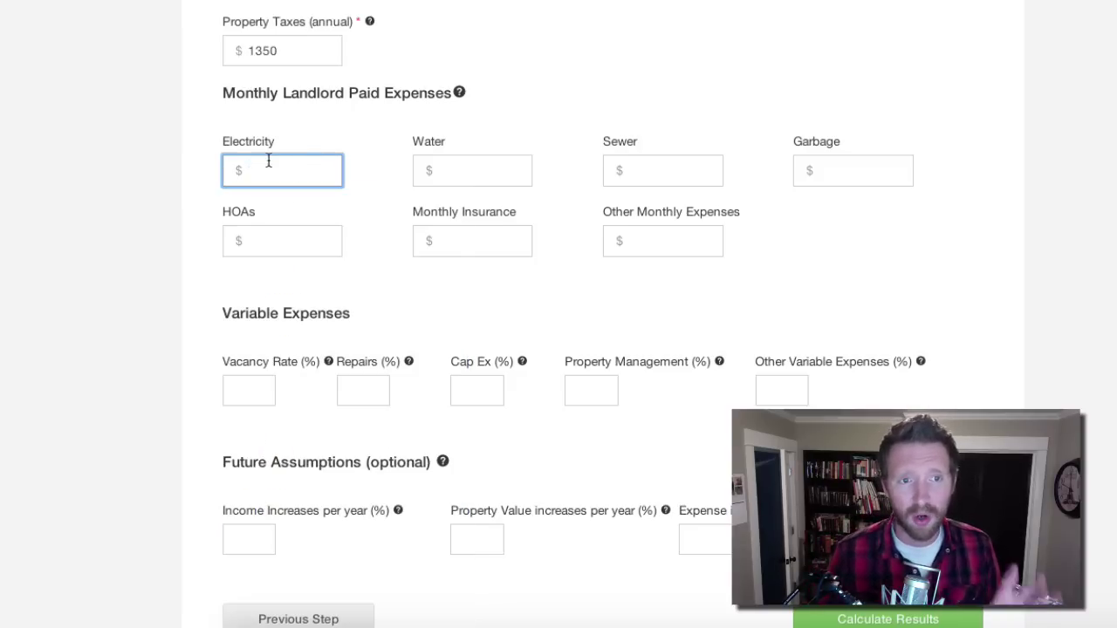
click(439, 169)
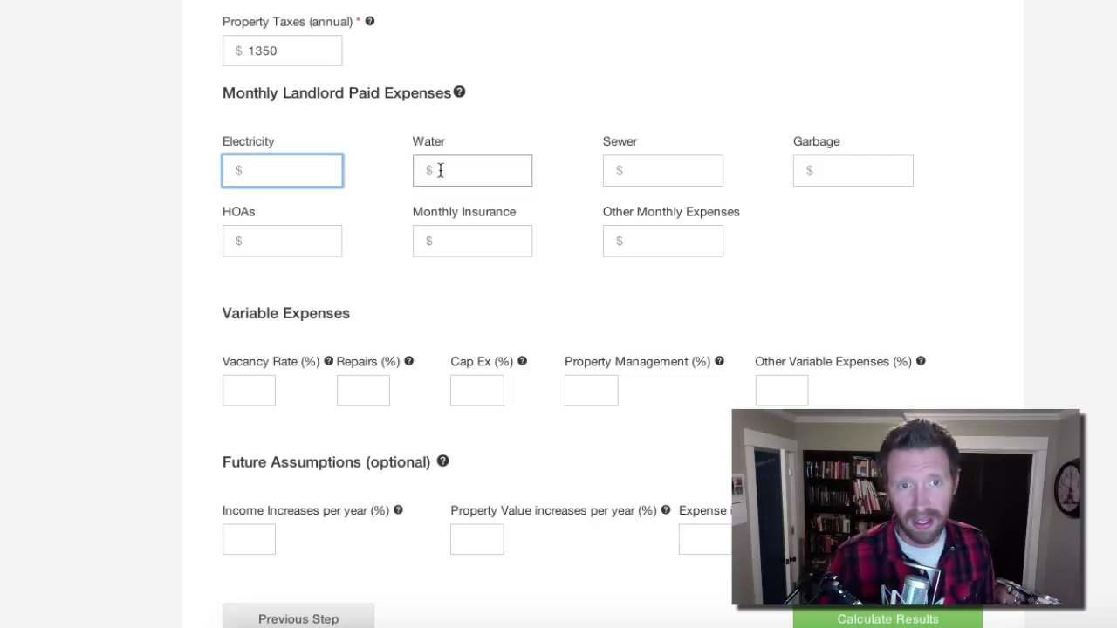
click(628, 169)
click(847, 167)
click(296, 241)
Set the monthly insurance to $45 among the landlord paid expenses.
click(471, 240)
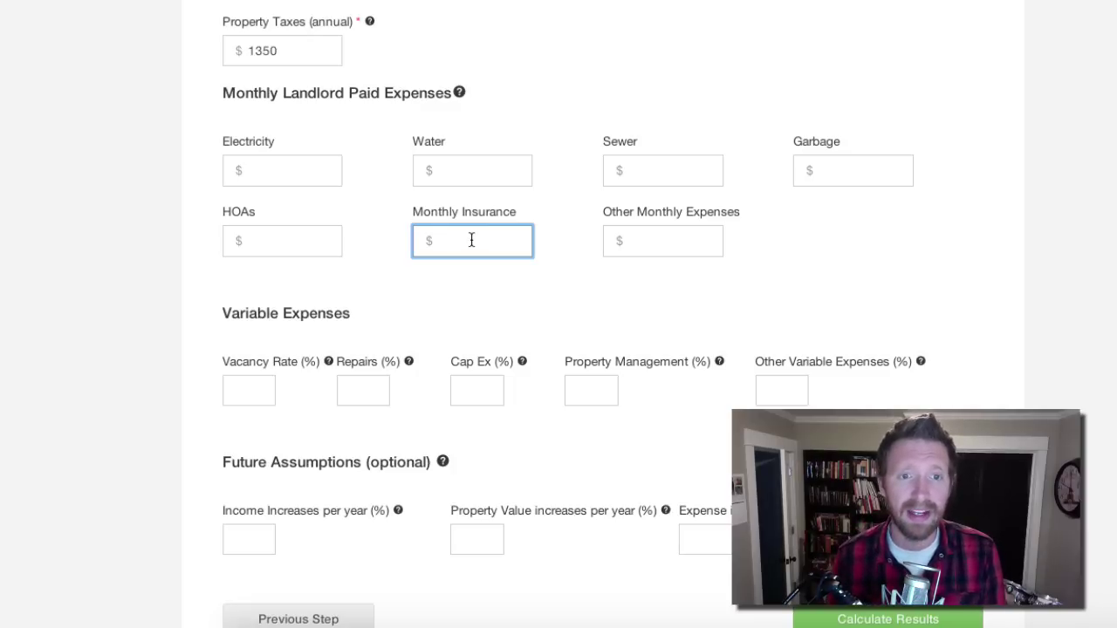
text(45)
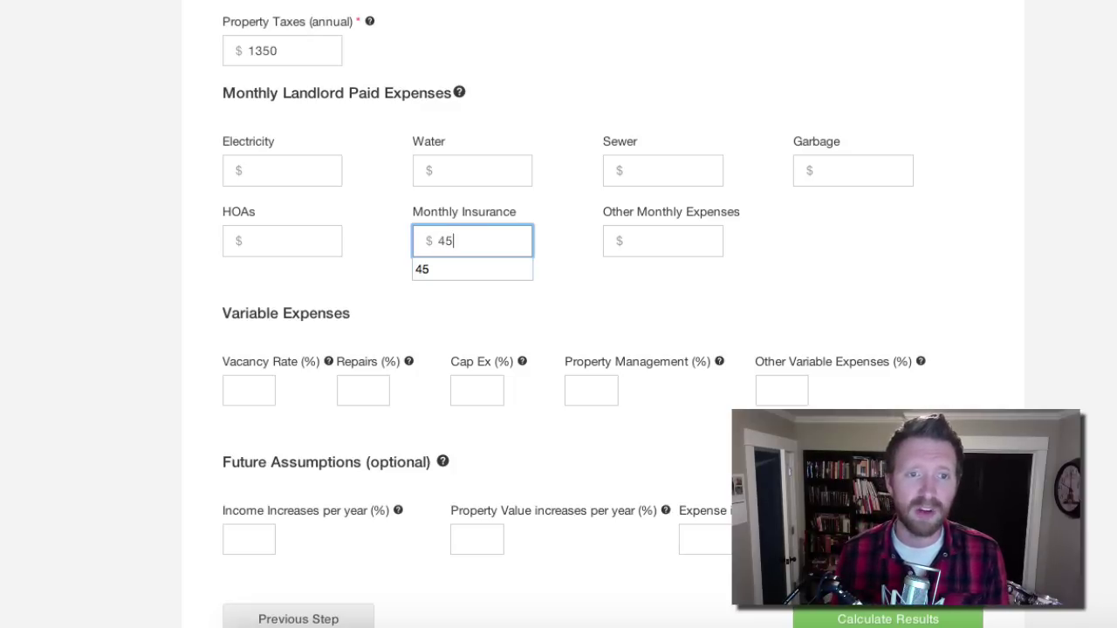
click(633, 242)
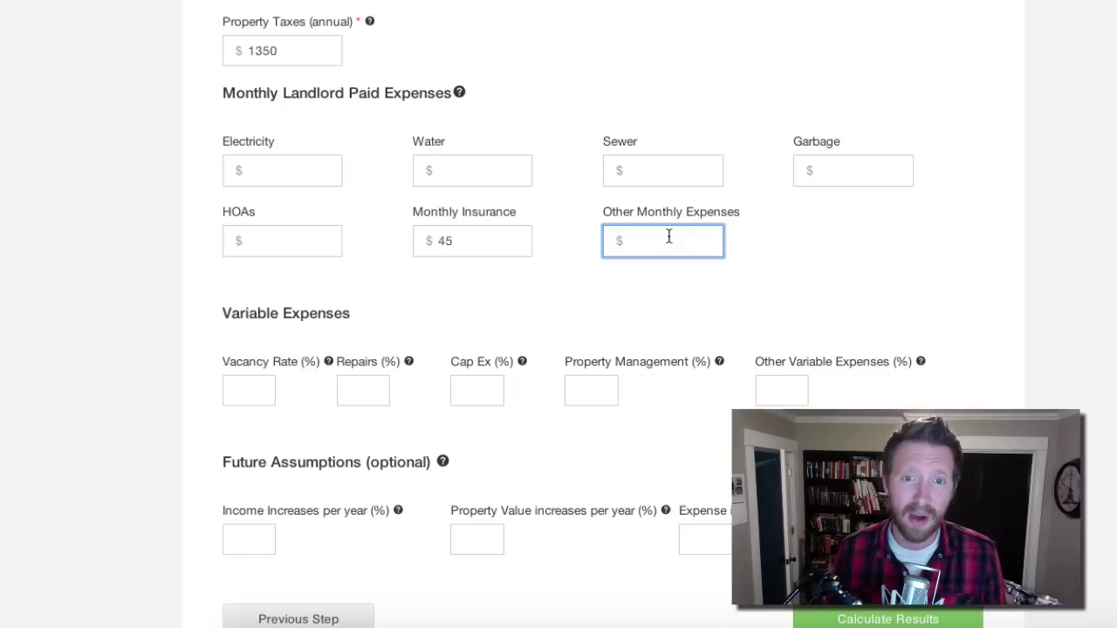
Set the variable expenses to an 8% vacancy rate, 8% repairs and 5% Cap Ex.
scroll(531, 383, down, 2)
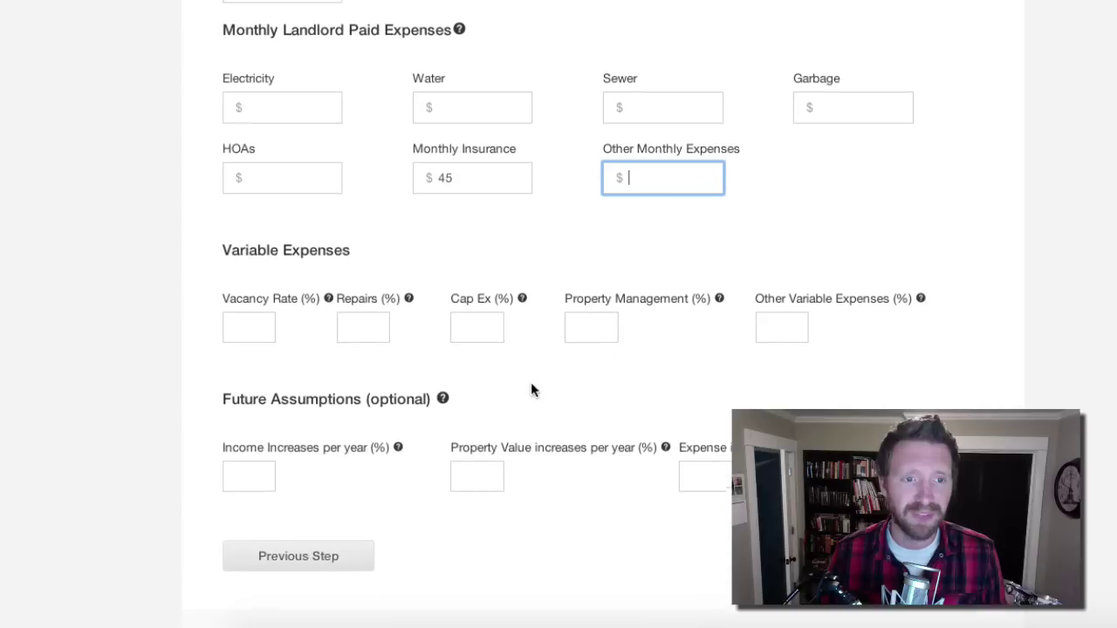
click(249, 321)
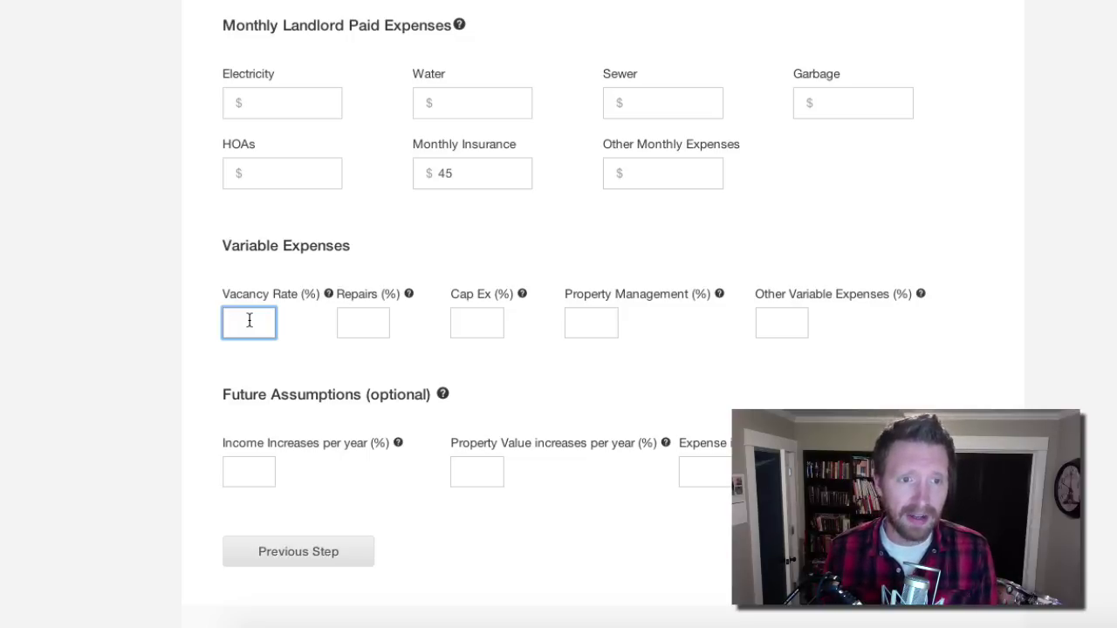
text(8)
key(Tab)
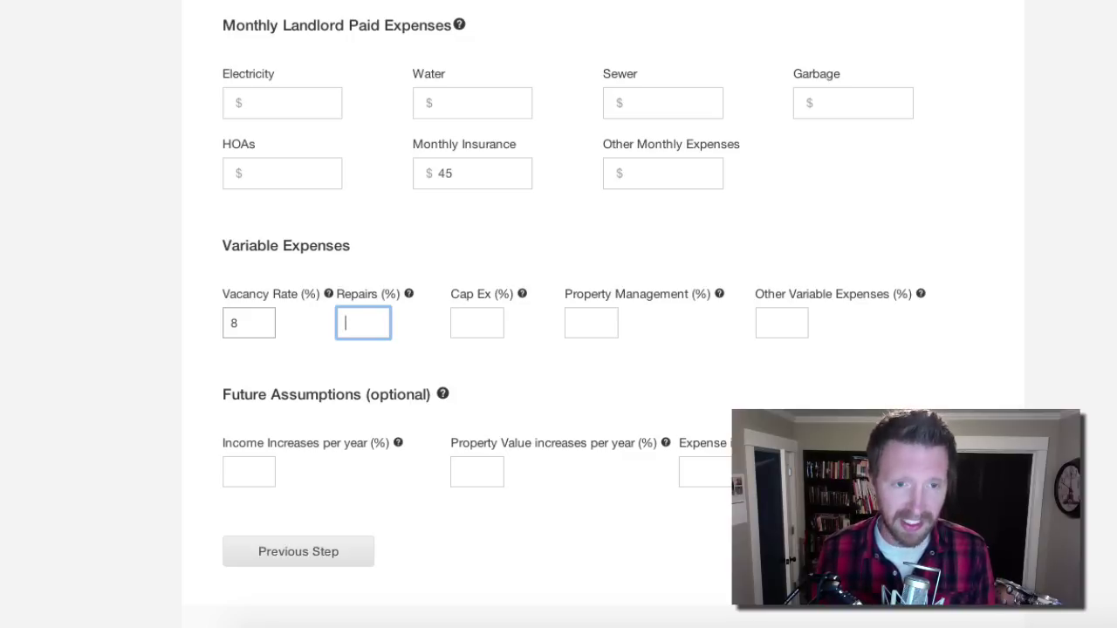
text(8)
key(Tab)
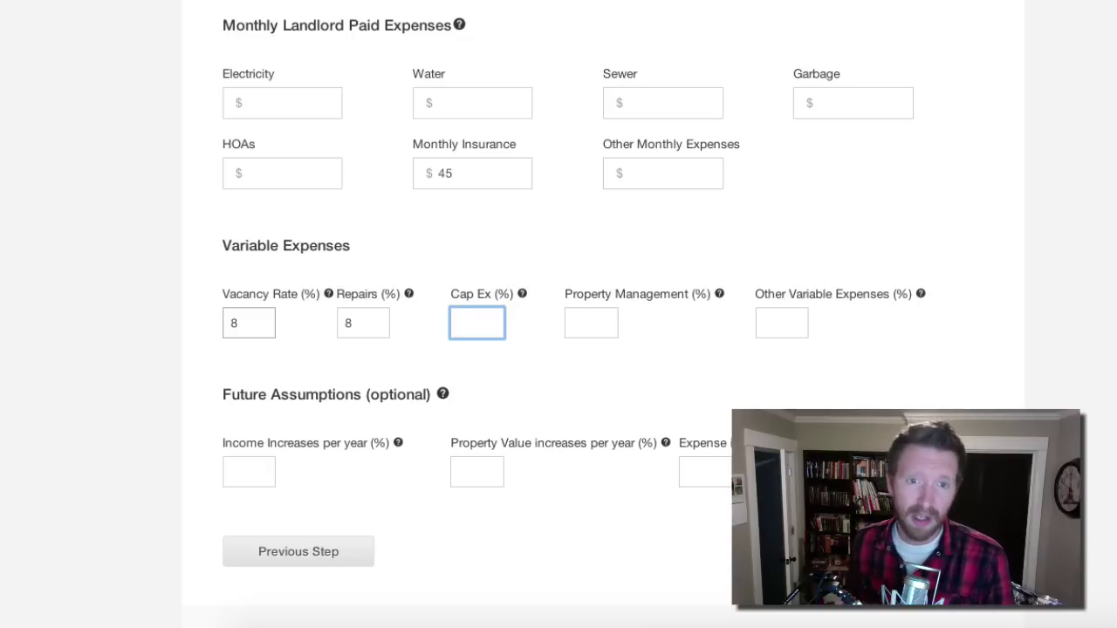
text(5)
key(Tab)
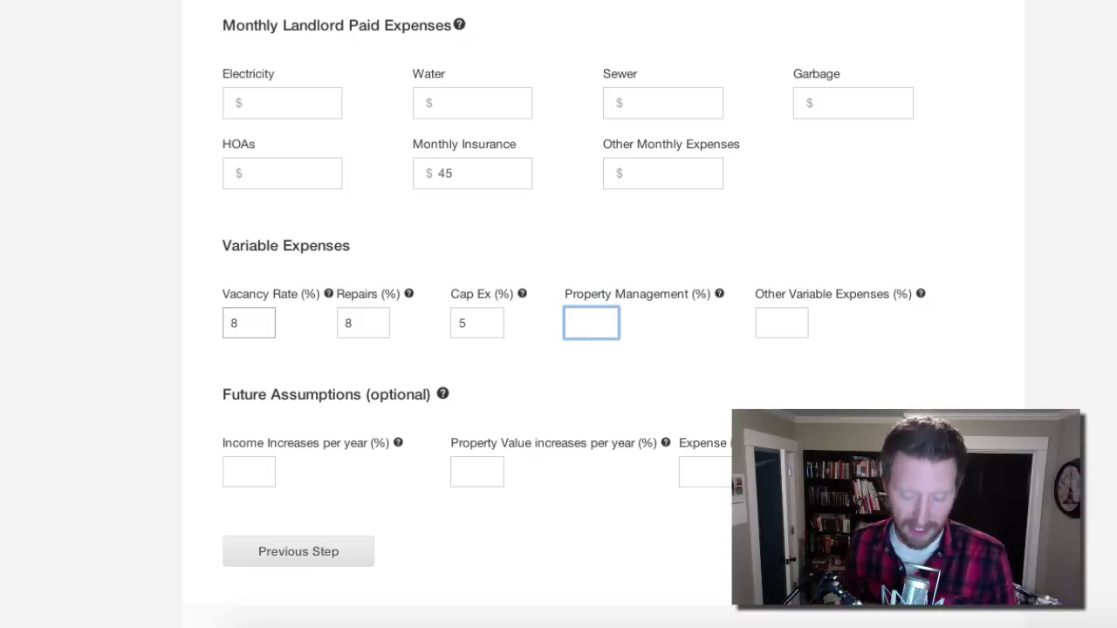
Set the property management rate to 10% among the variable expenses.
text(10)
key(Tab)
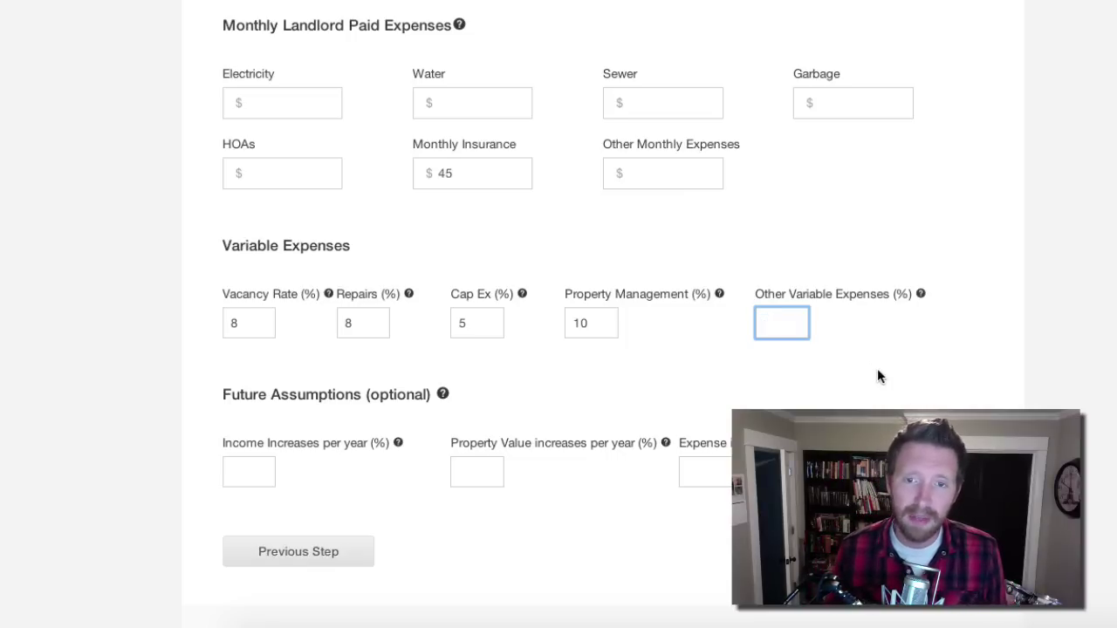
Set yearly increases of 3% for income, 3% for property value and 2% for expenses, and calculate the results.
scroll(877, 371, down, 3)
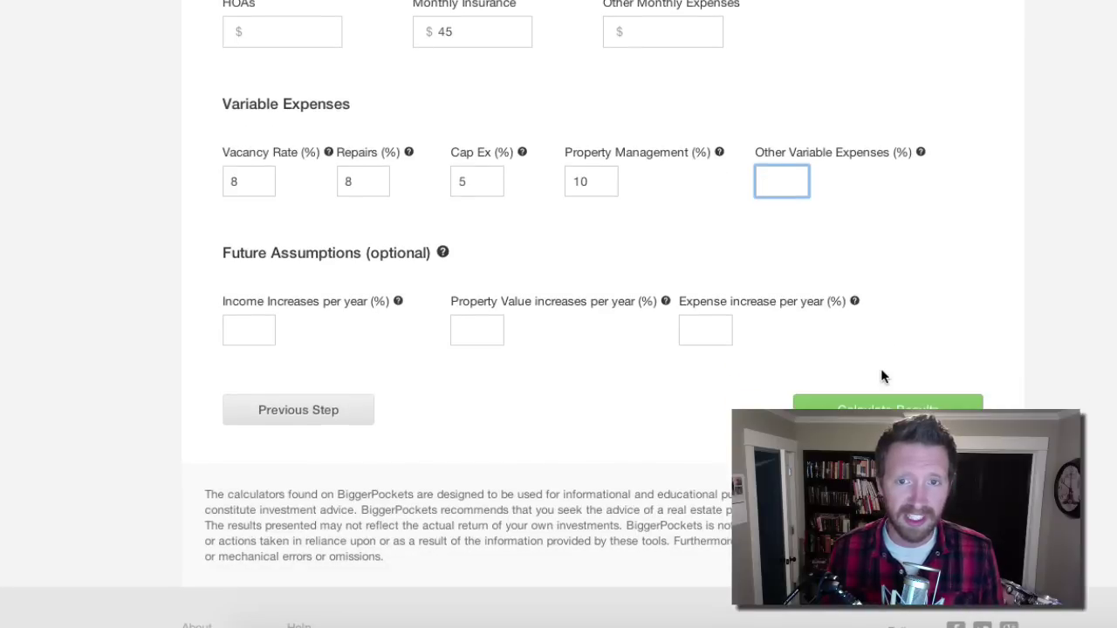
click(249, 330)
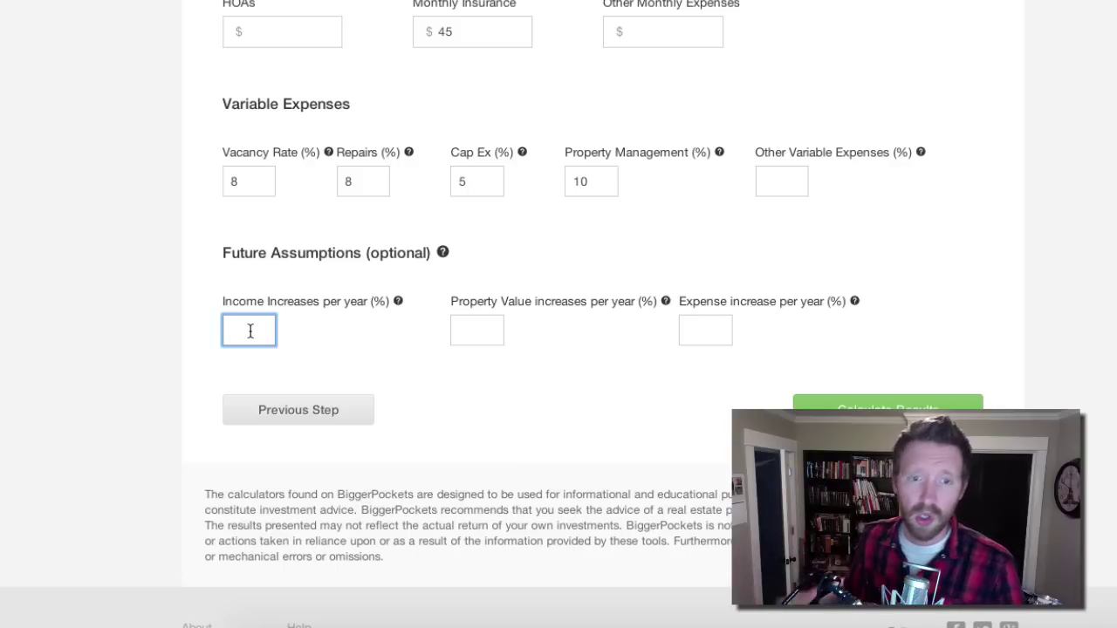
text(3)
click(321, 343)
click(490, 341)
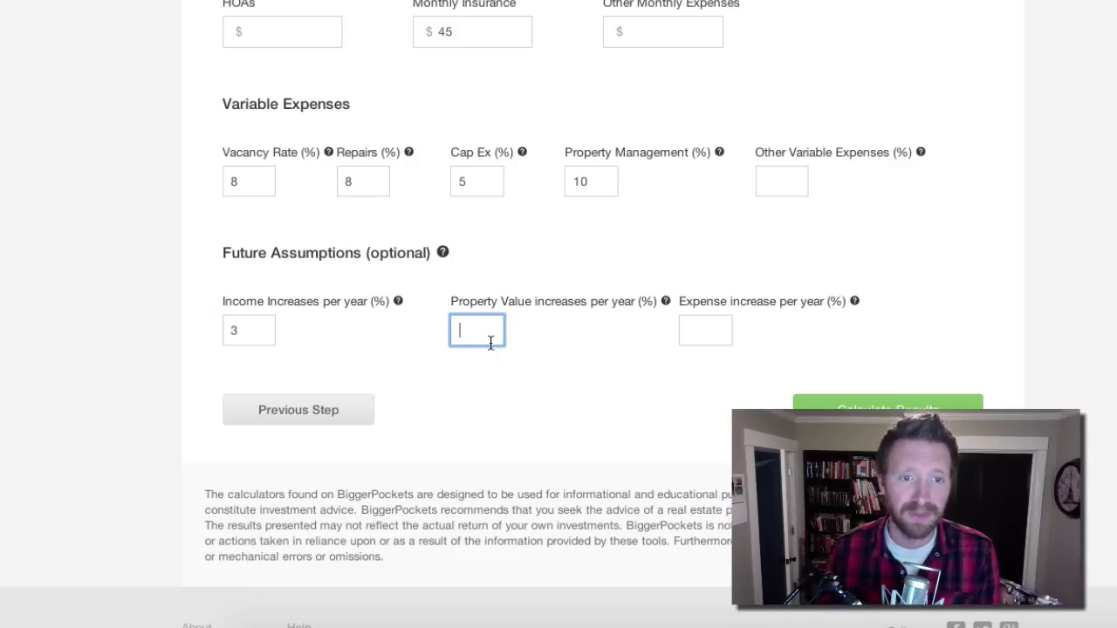
text(3)
click(561, 362)
click(682, 341)
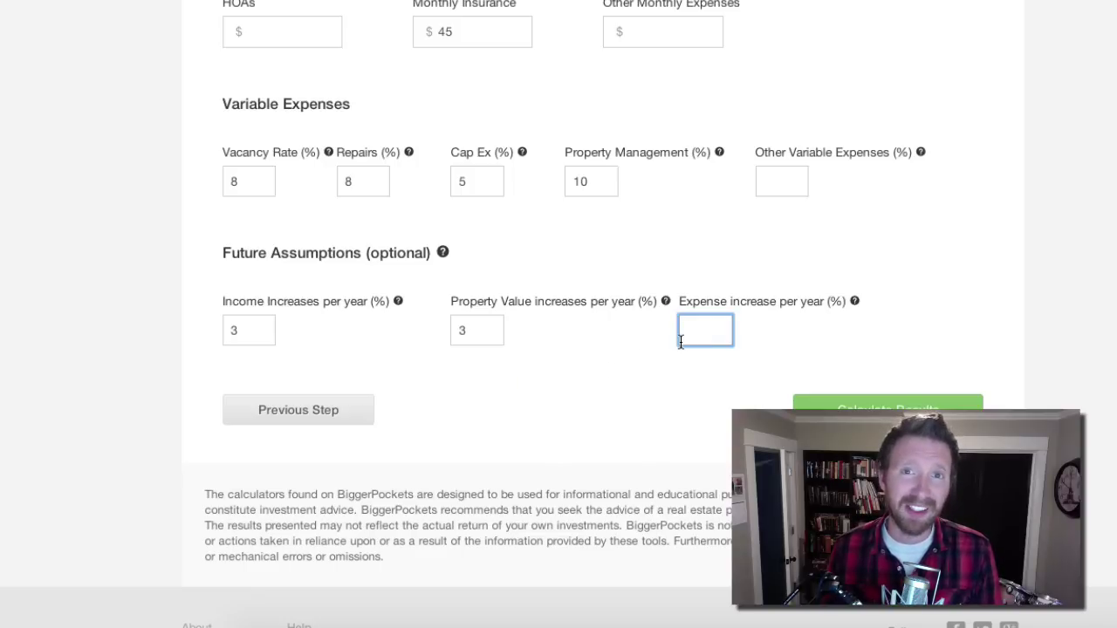
text(2)
click(596, 373)
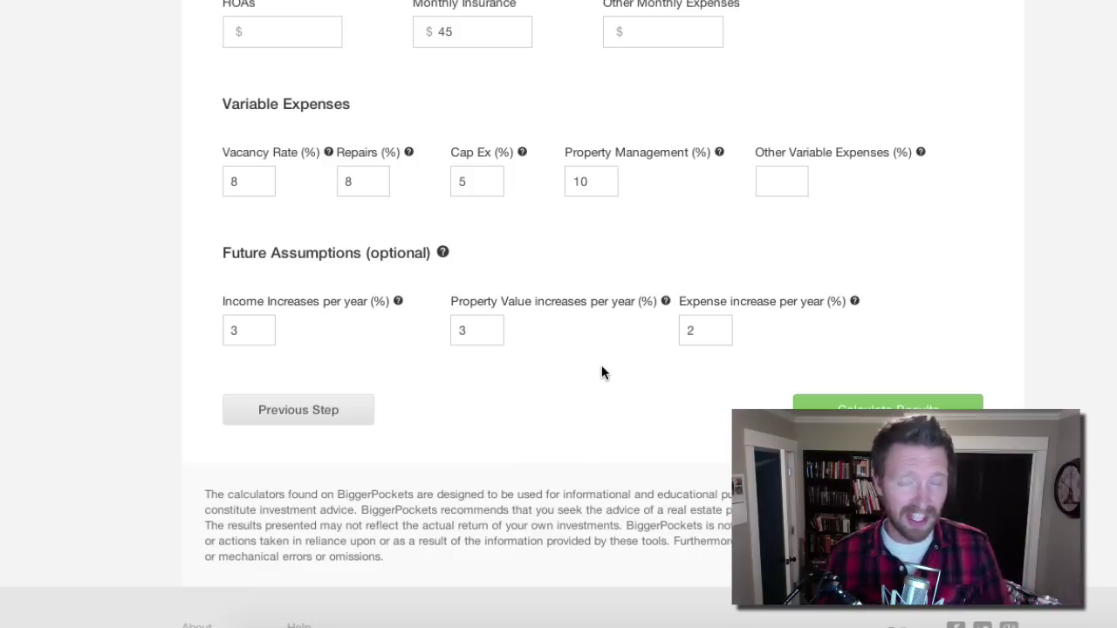
click(887, 410)
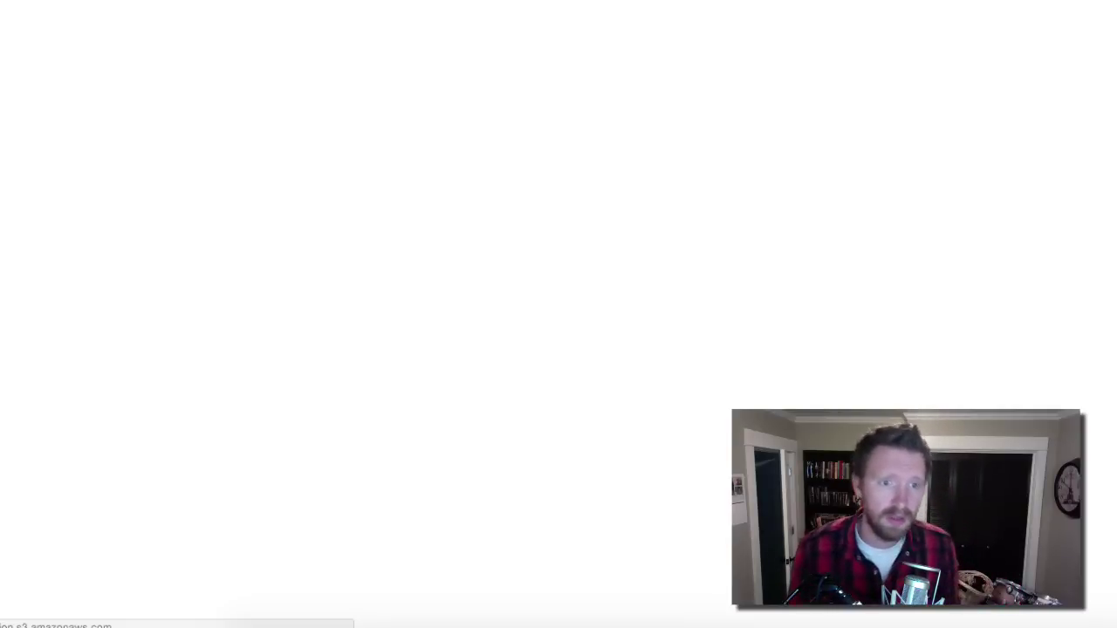
Review the wholesale deal summary and the rental property details in the calculated results.
scroll(1114, 367, down, 5)
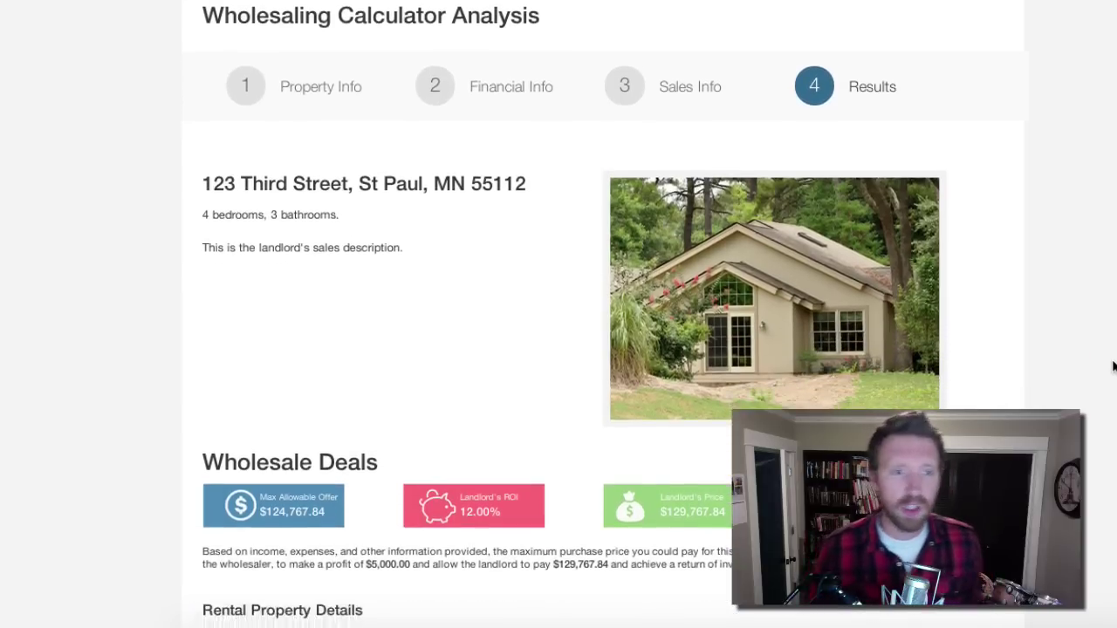
scroll(1113, 367, down, 2)
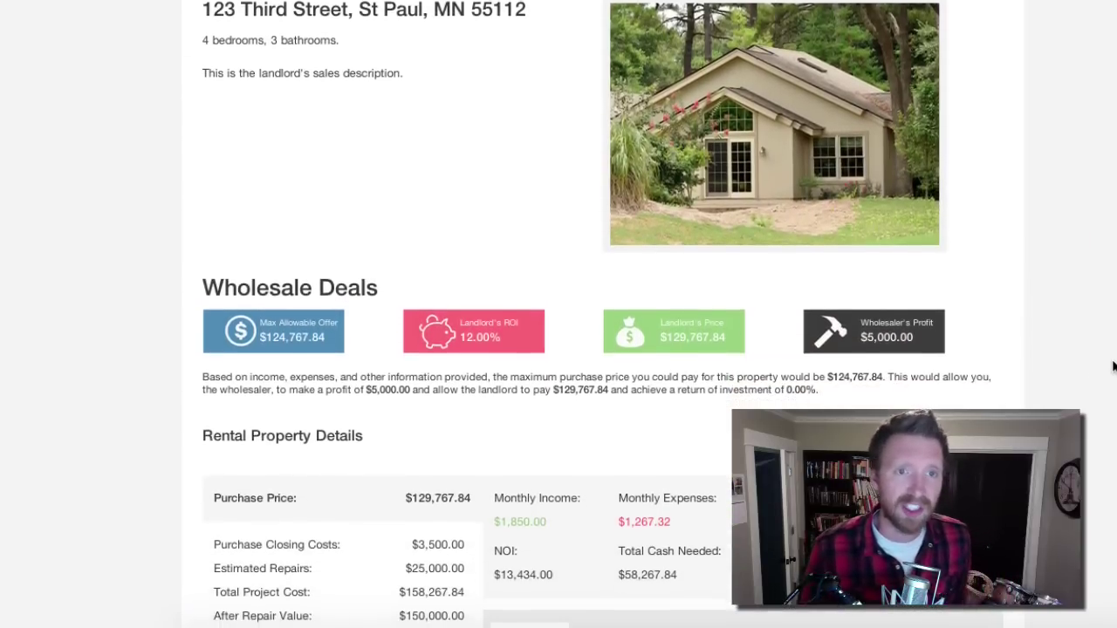
scroll(1113, 366, down, 2)
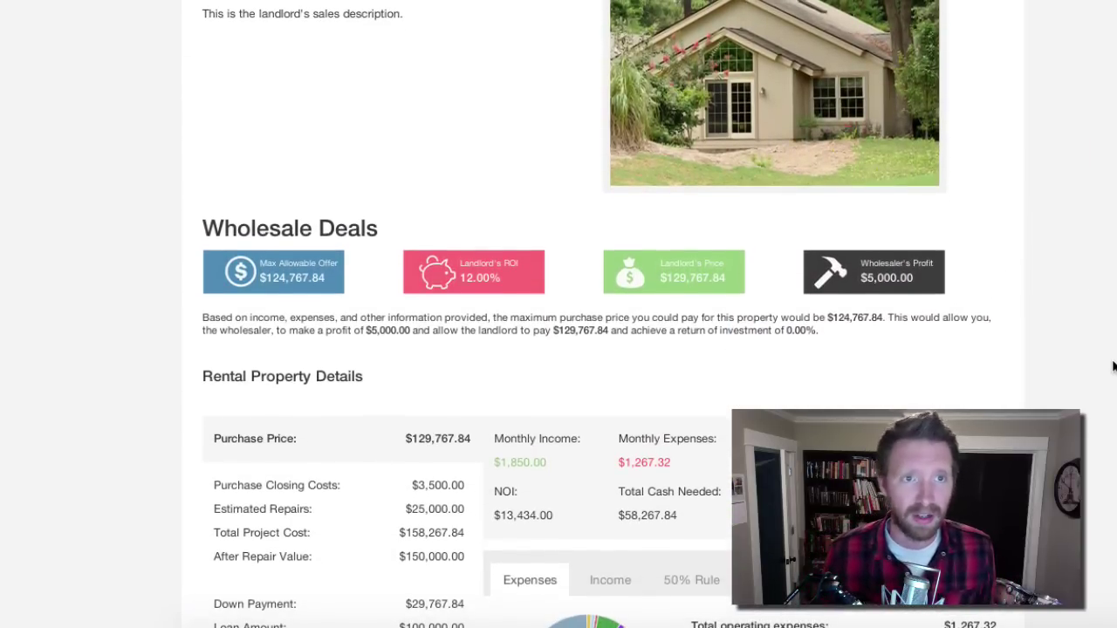
scroll(1113, 366, down, 2)
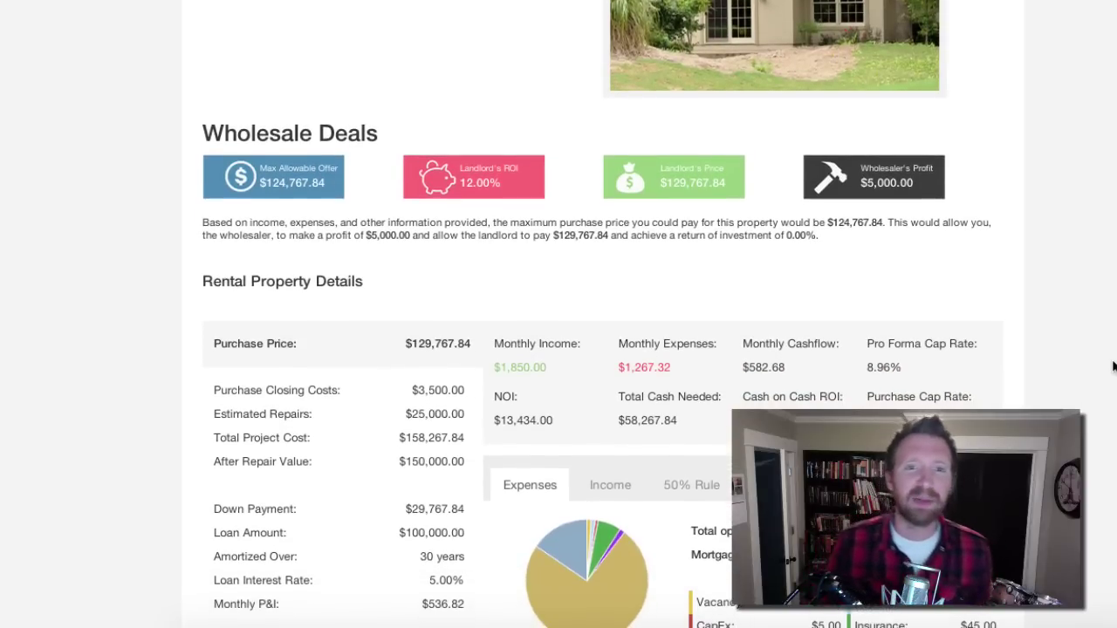
scroll(1114, 367, down, 1)
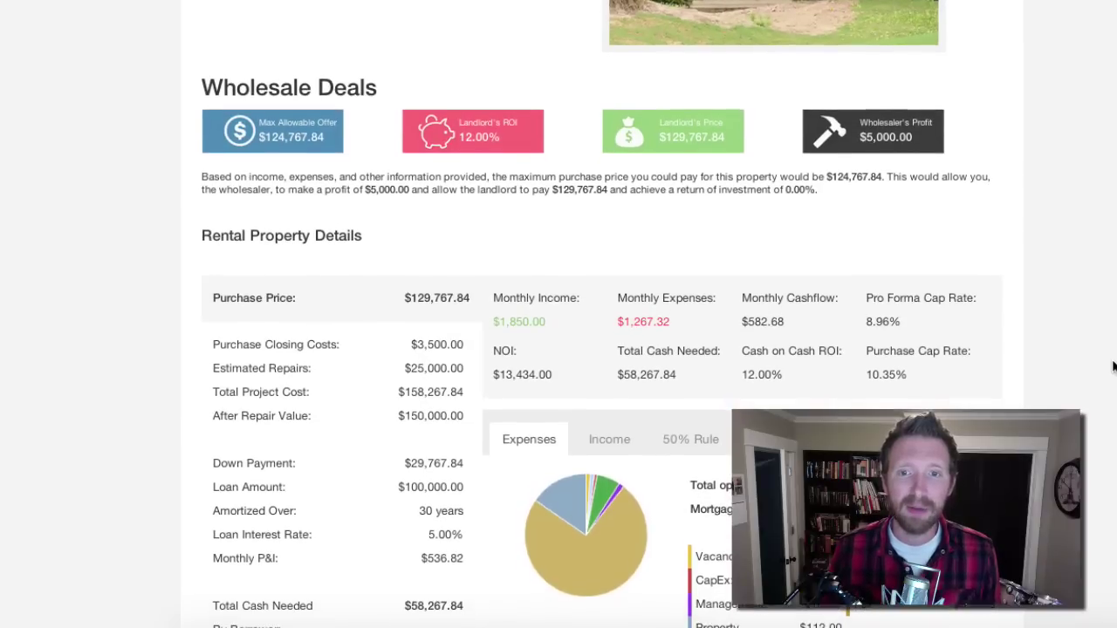
scroll(1113, 366, down, 1)
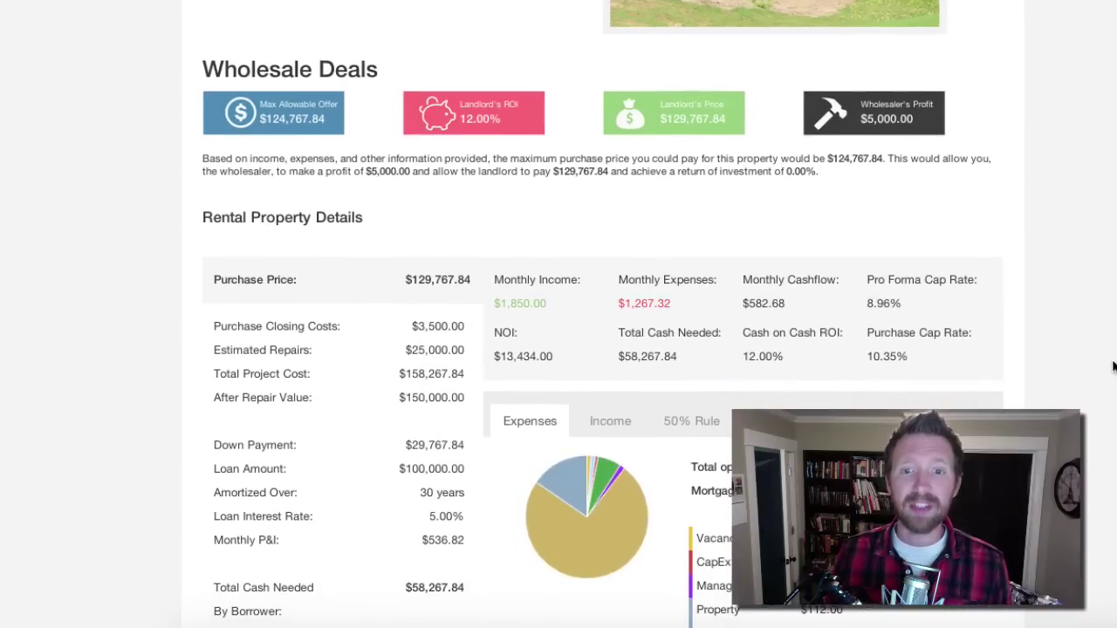
scroll(1113, 366, down, 1)
scroll(1114, 366, up, 1)
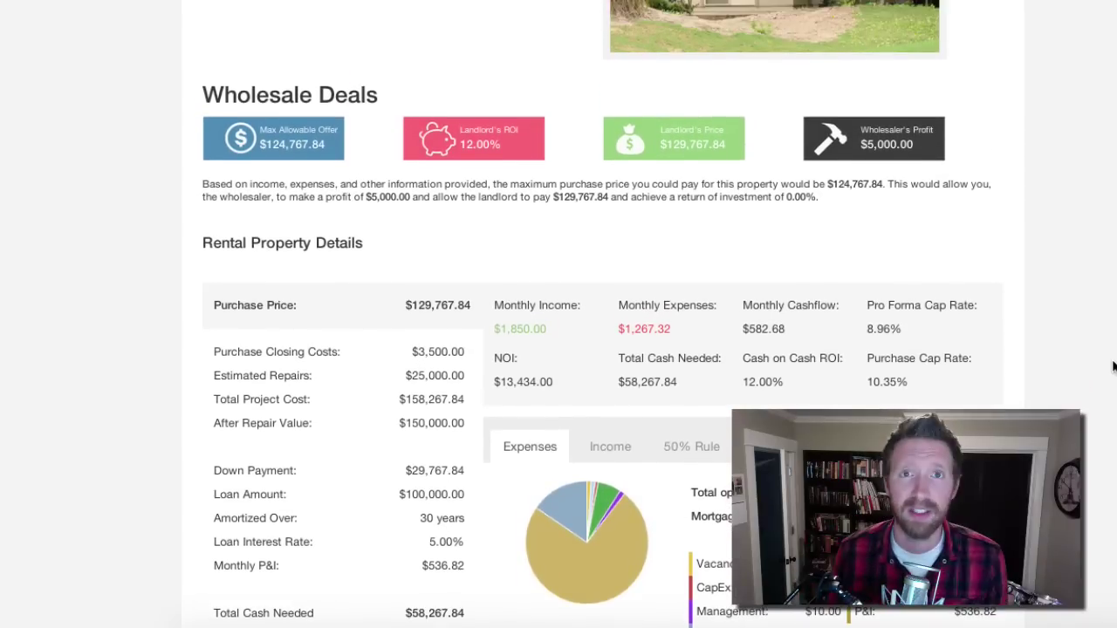
scroll(1113, 367, down, 3)
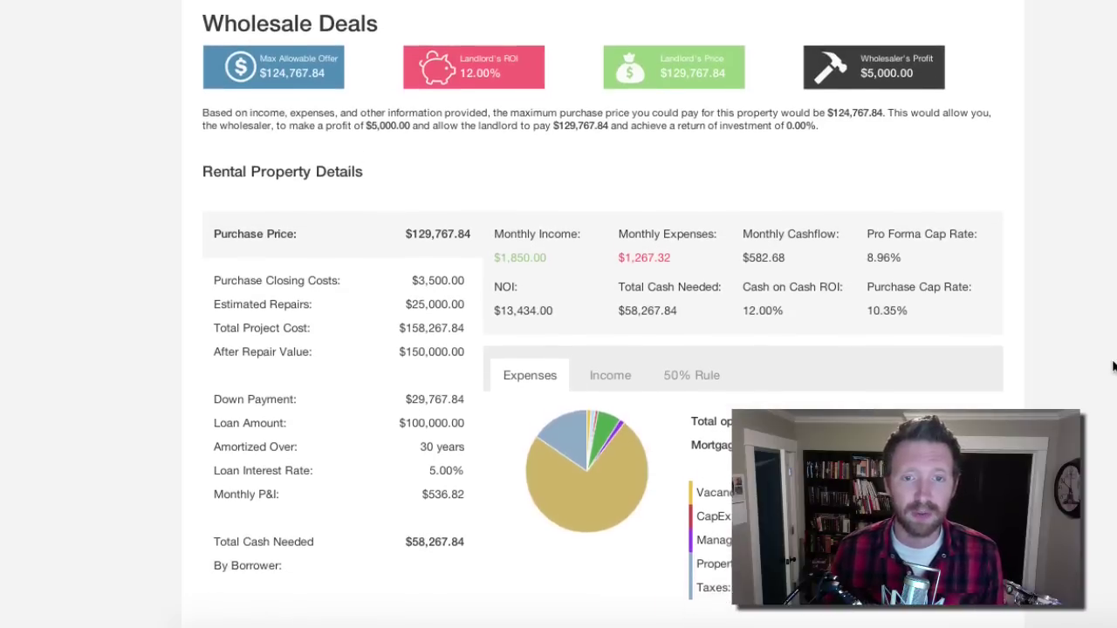
scroll(1113, 367, down, 2)
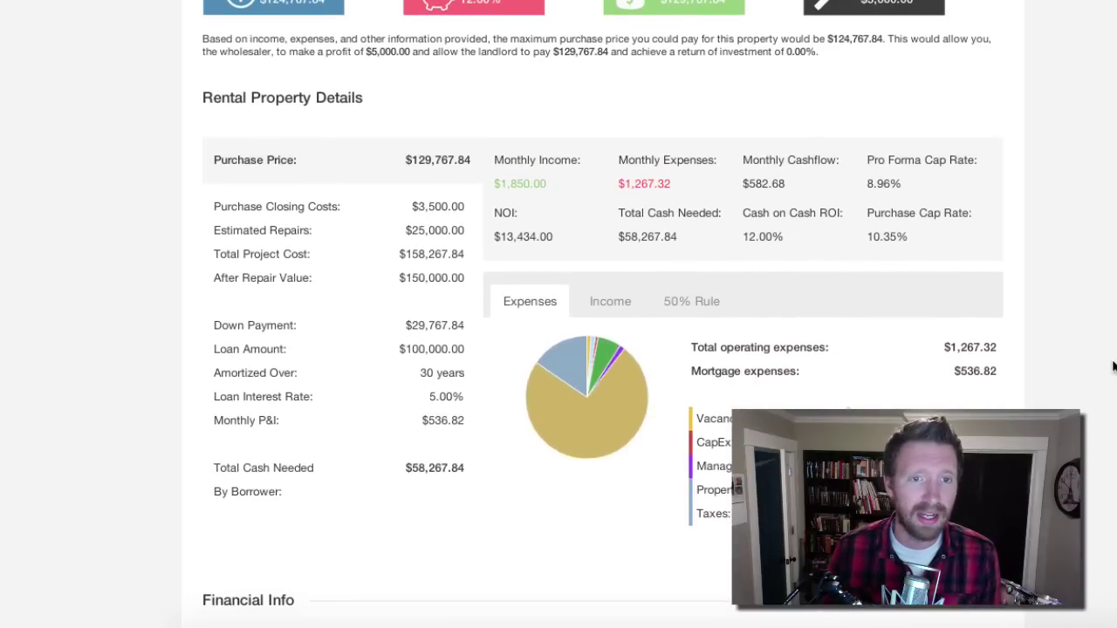
scroll(1113, 366, down, 1)
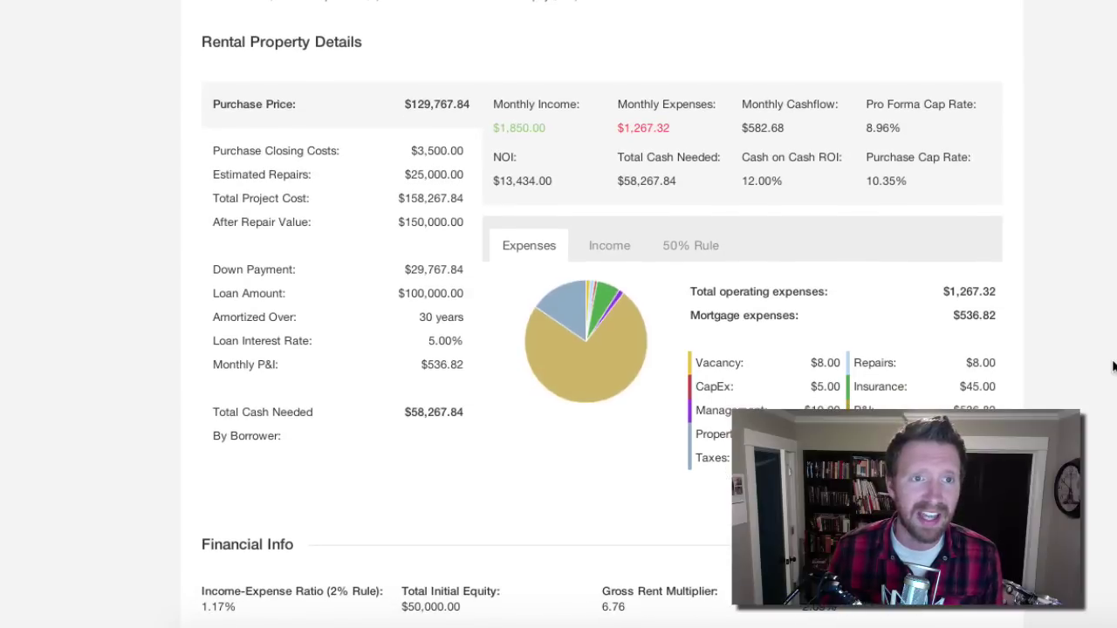
scroll(1113, 366, up, 1)
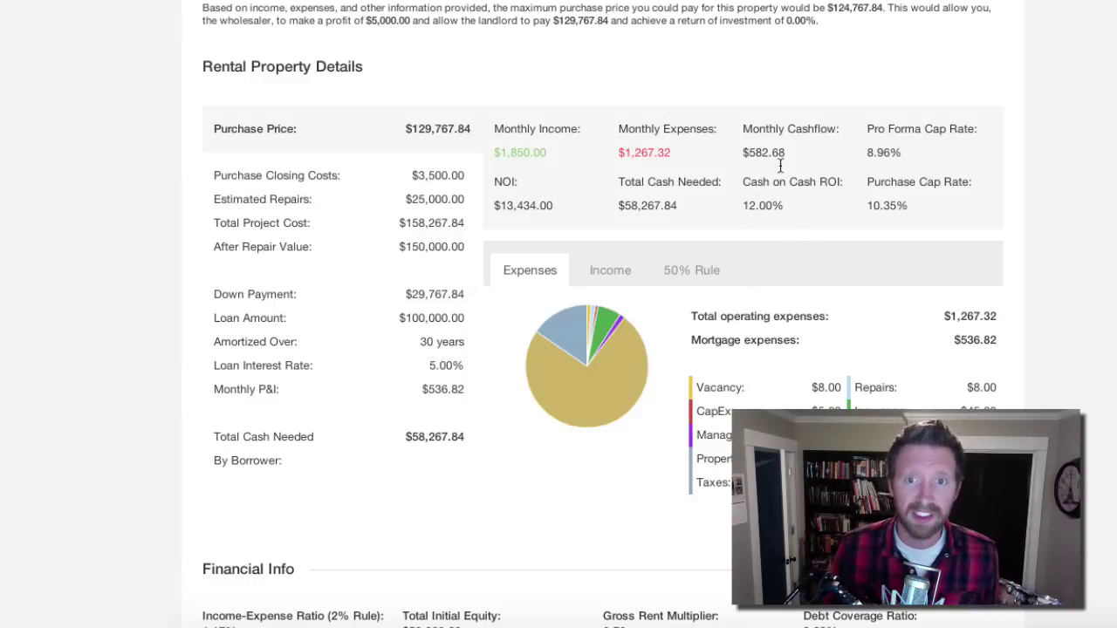
View the income and 50% Rule breakdowns in the rental property details, and return to the expenses breakdown.
scroll(802, 194, down, 2)
click(608, 183)
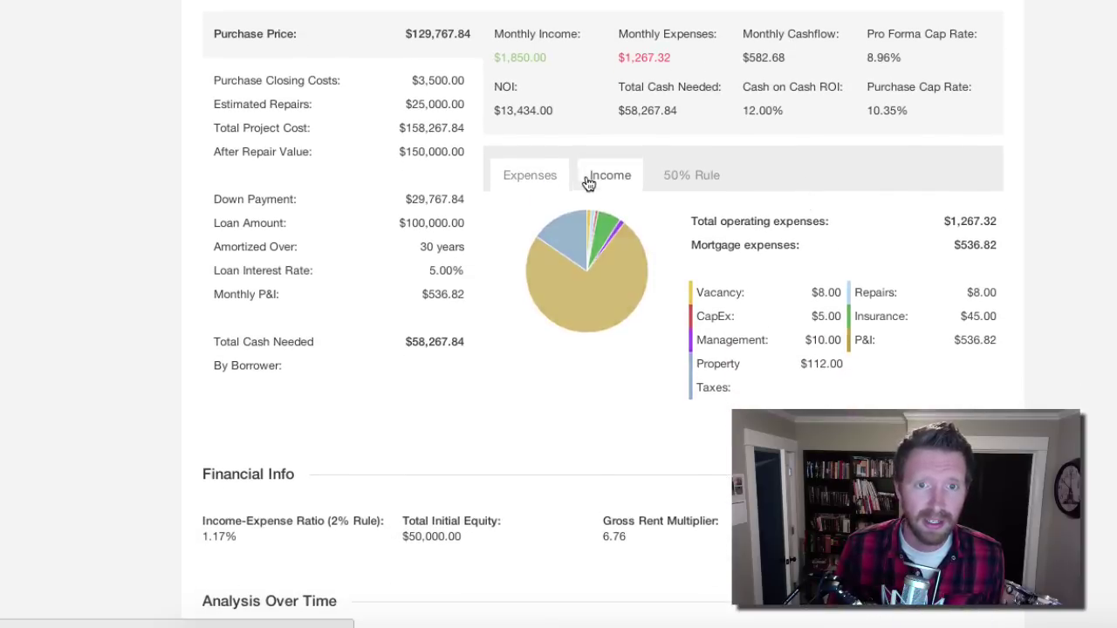
click(668, 178)
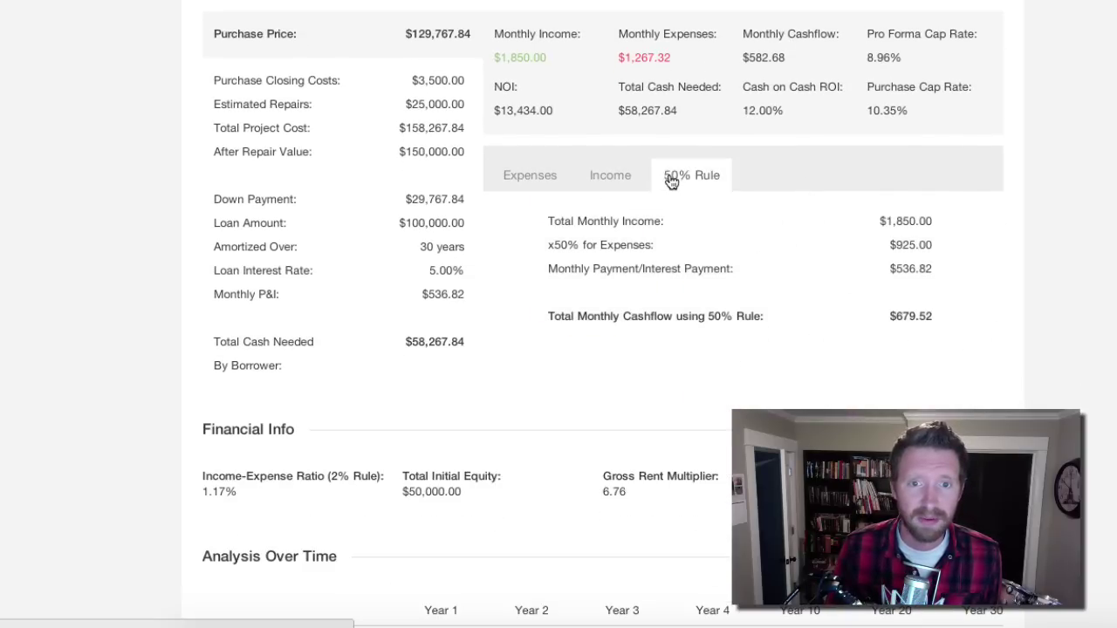
click(527, 175)
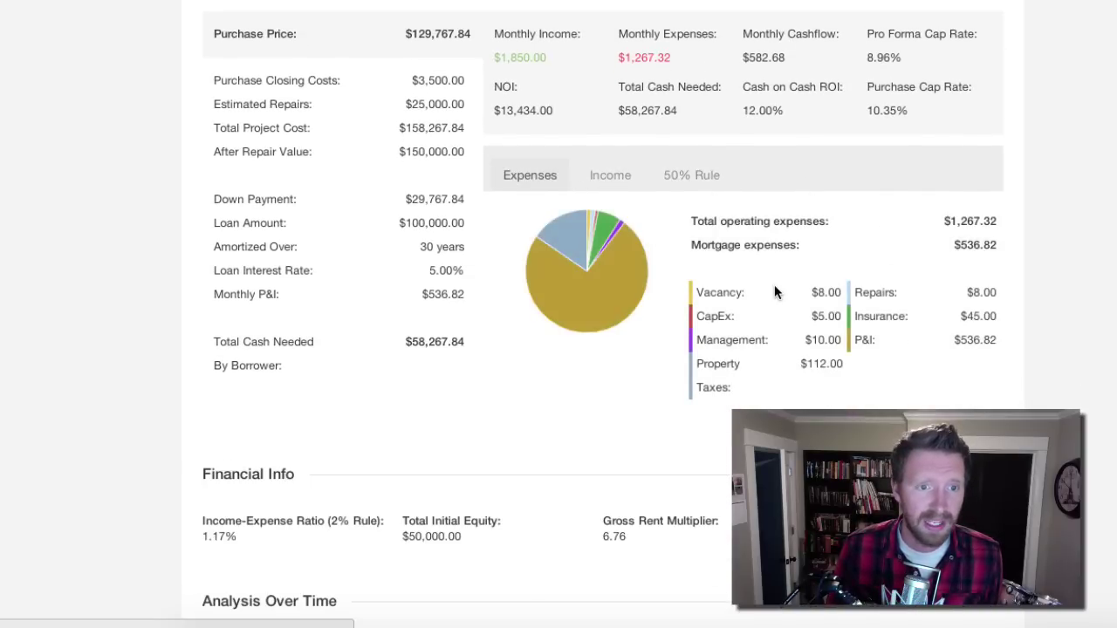
Examine the Analysis Over Time table and the yearly values plotted in the cashflow and loan equity charts.
scroll(774, 292, down, 10)
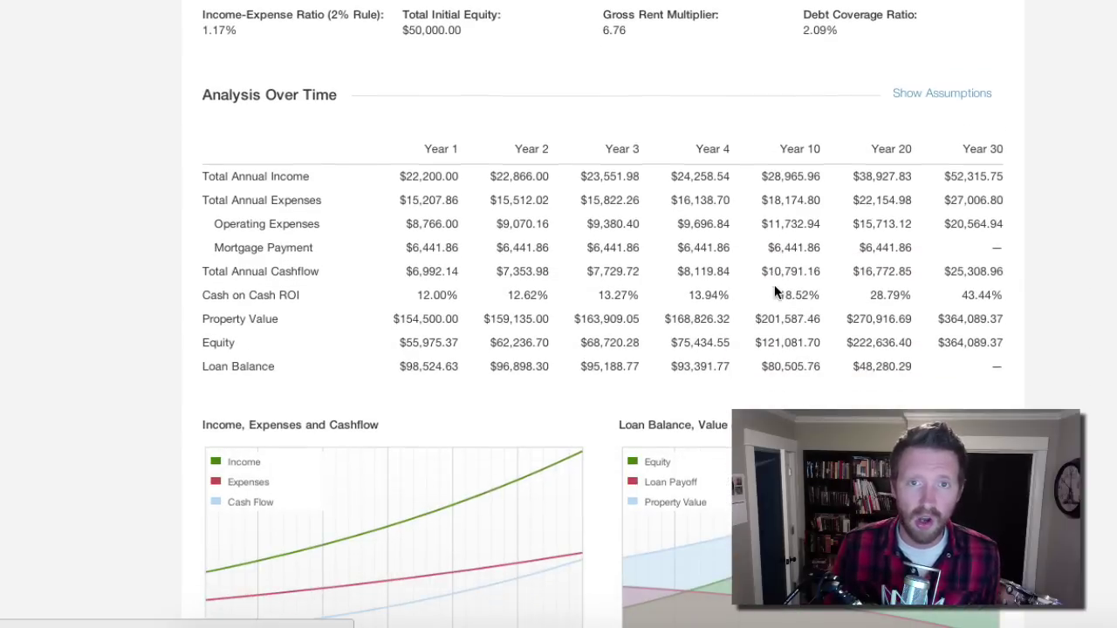
scroll(774, 288, down, 3)
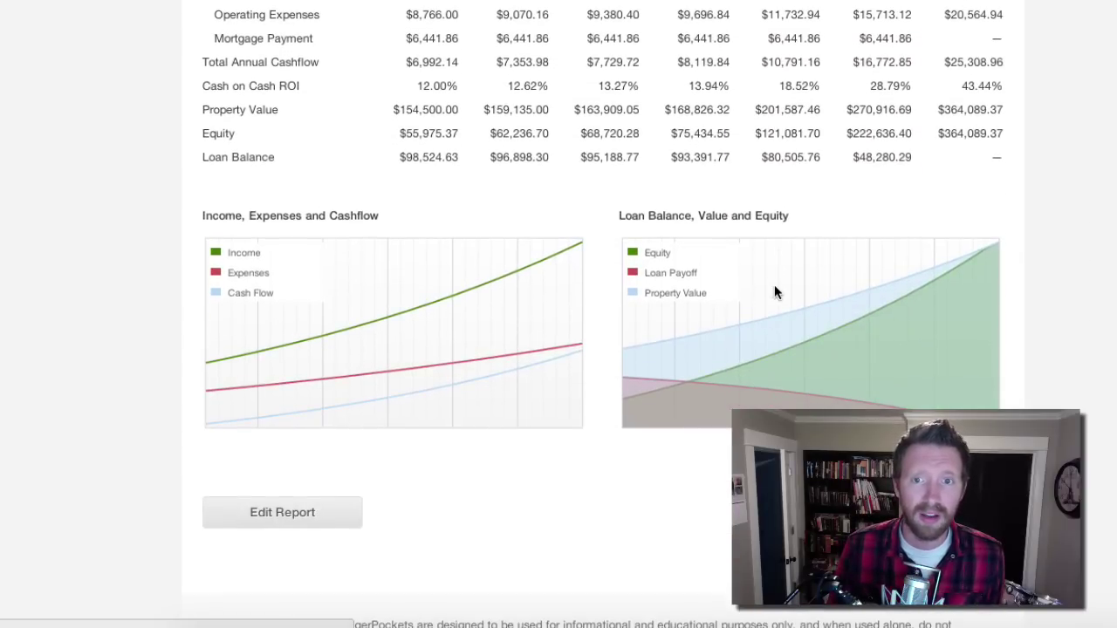
scroll(774, 287, down, 2)
mouse_move(248, 279)
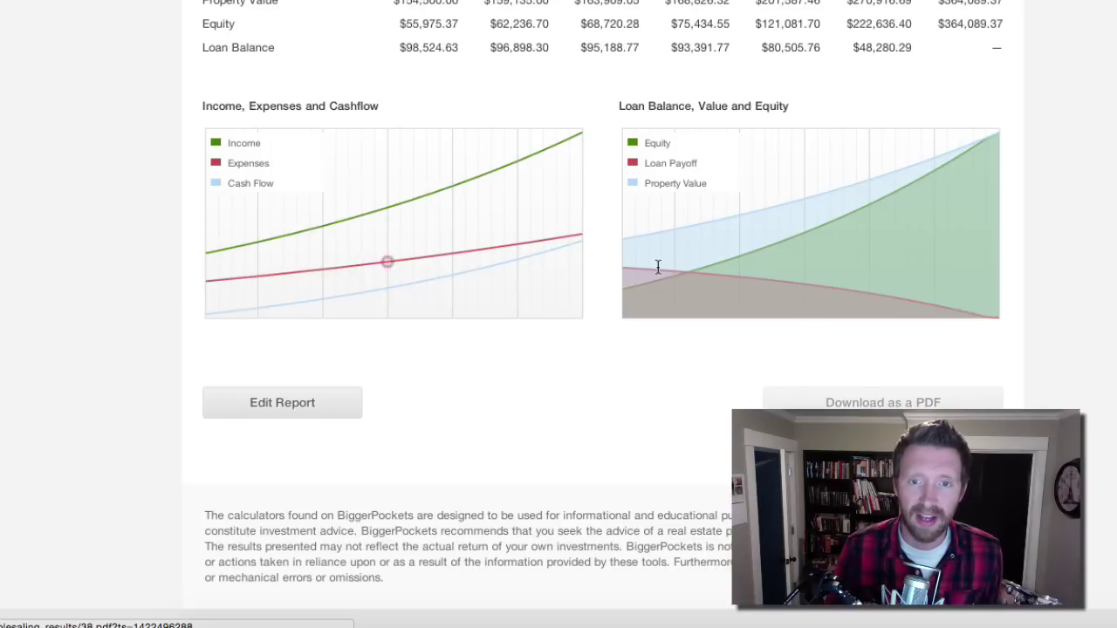
mouse_move(764, 251)
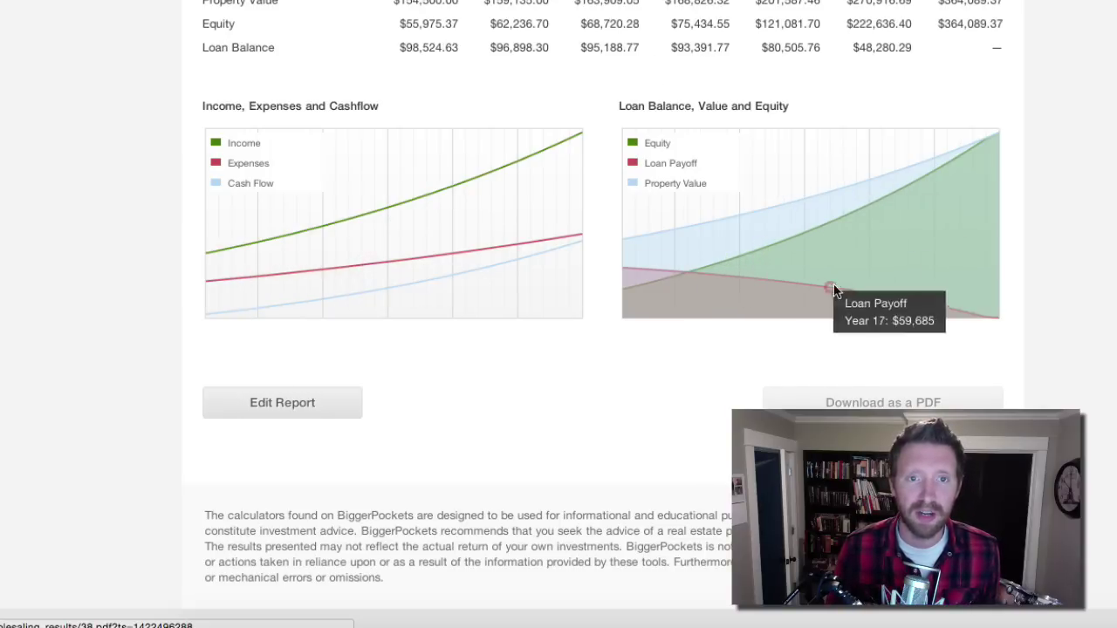
Open the PDF version of the report and review its investor financial summary and Analysis Over Time pages.
mouse_move(418, 204)
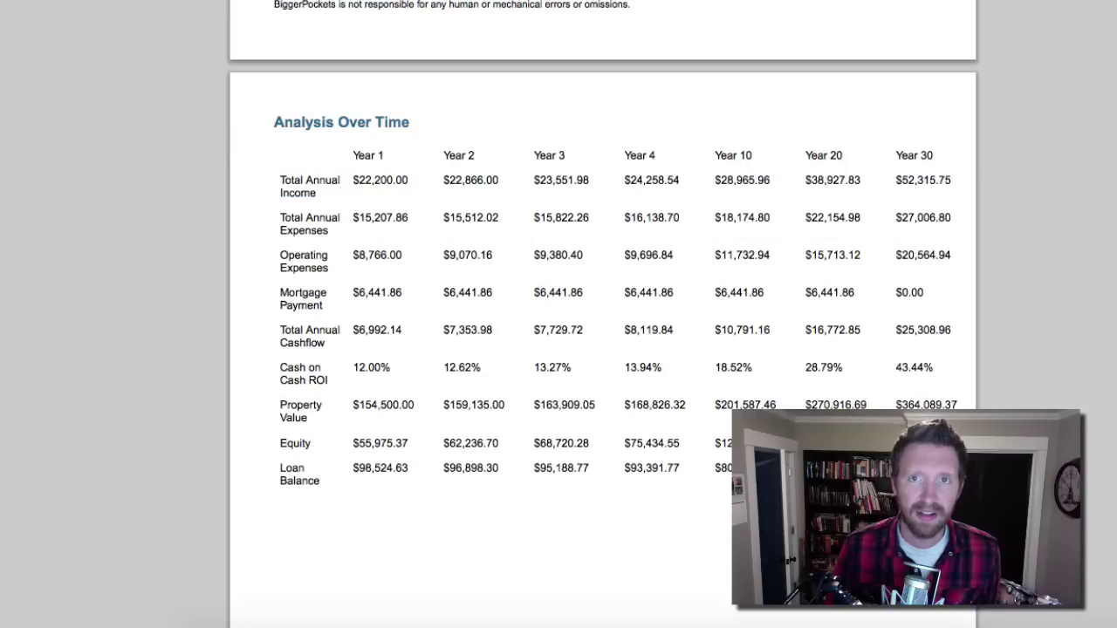
scroll(711, 257, up, 5)
scroll(710, 257, up, 5)
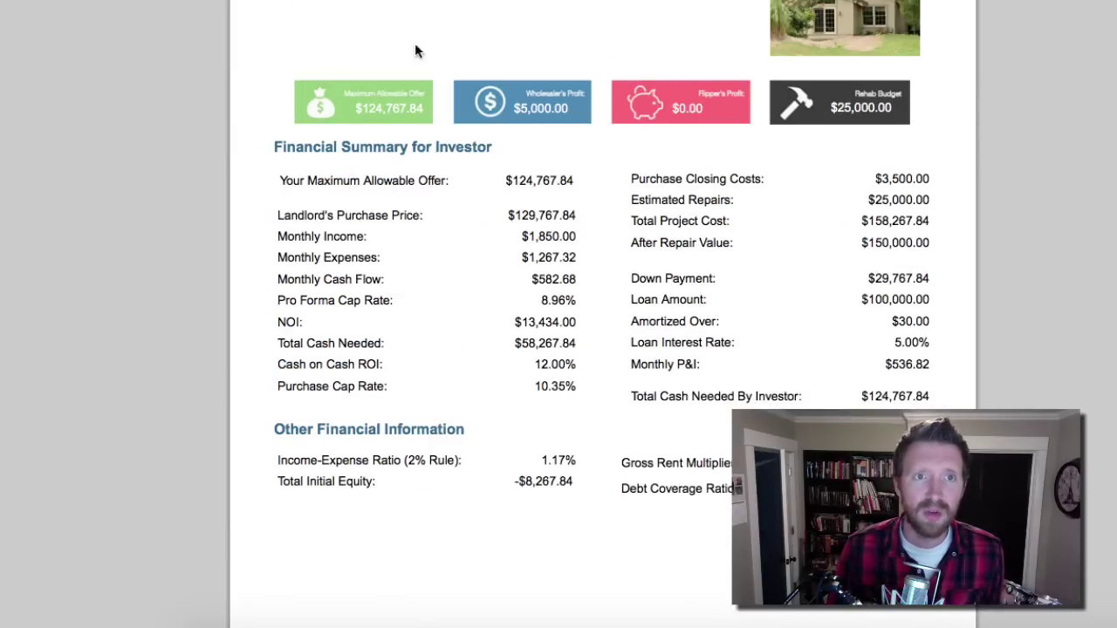
scroll(656, 342, down, 3)
scroll(673, 351, down, 1)
scroll(672, 352, down, 10)
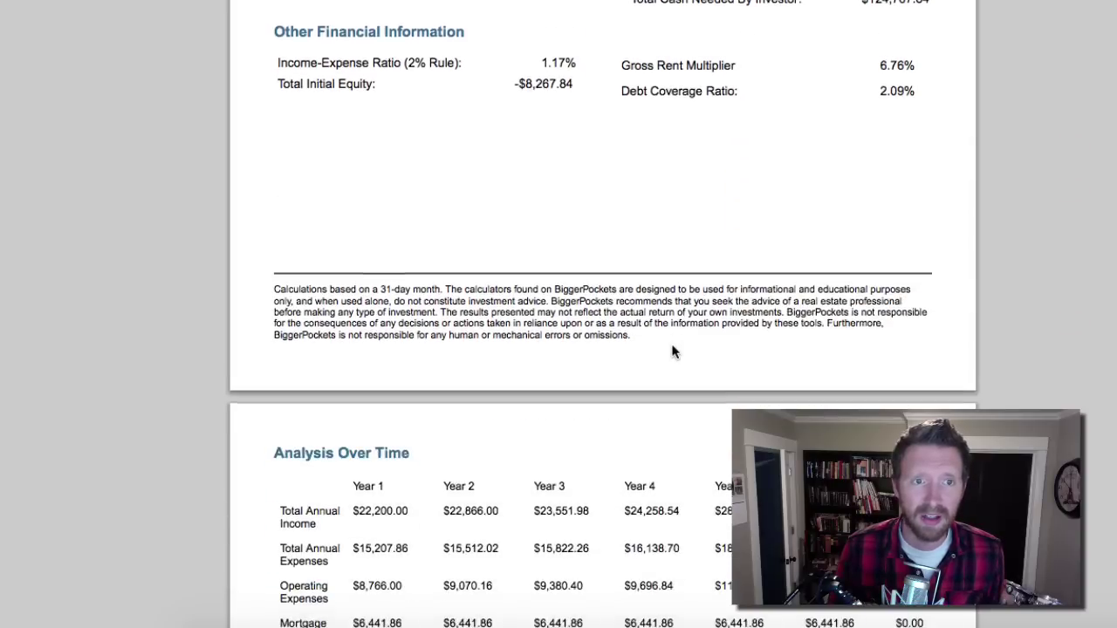
scroll(672, 351, down, 8)
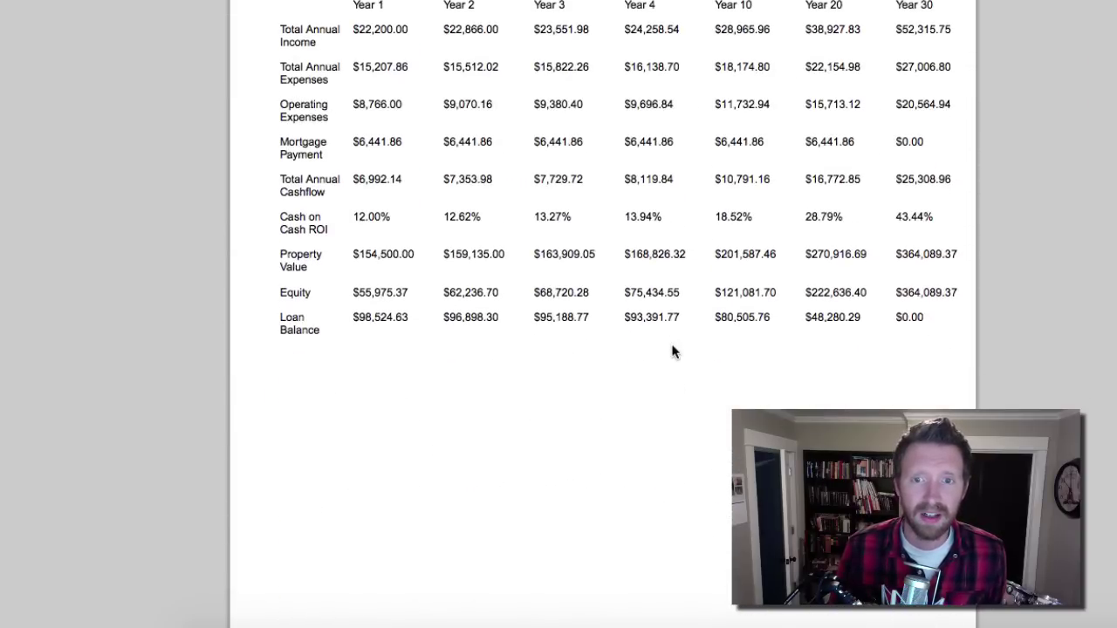
scroll(713, 267, down, 1)
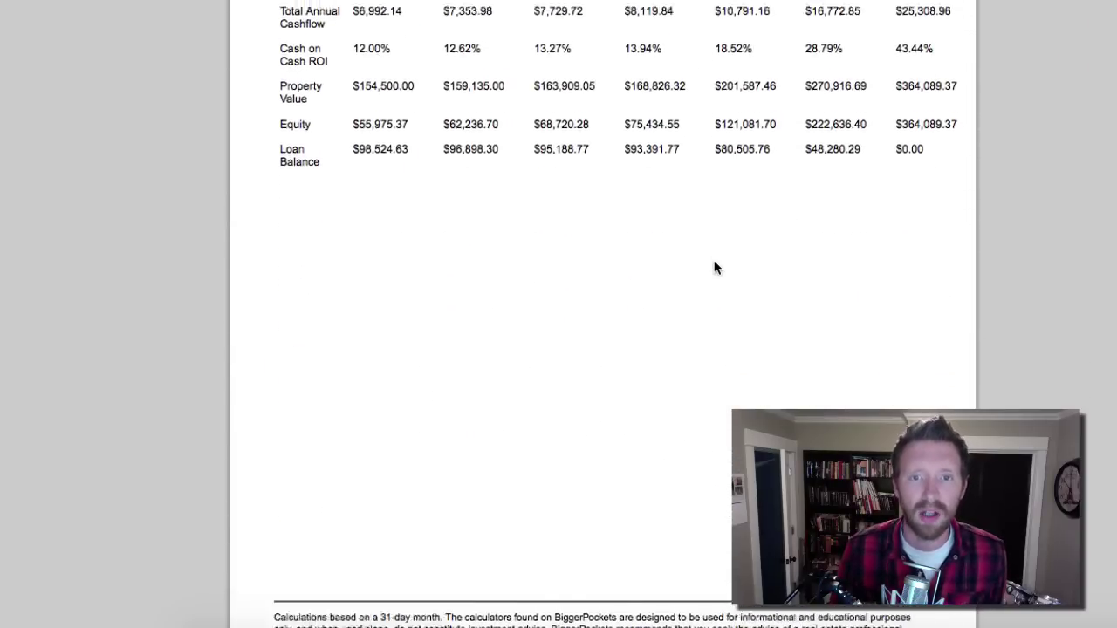
scroll(714, 267, up, 8)
scroll(714, 267, down, 4)
scroll(713, 266, up, 12)
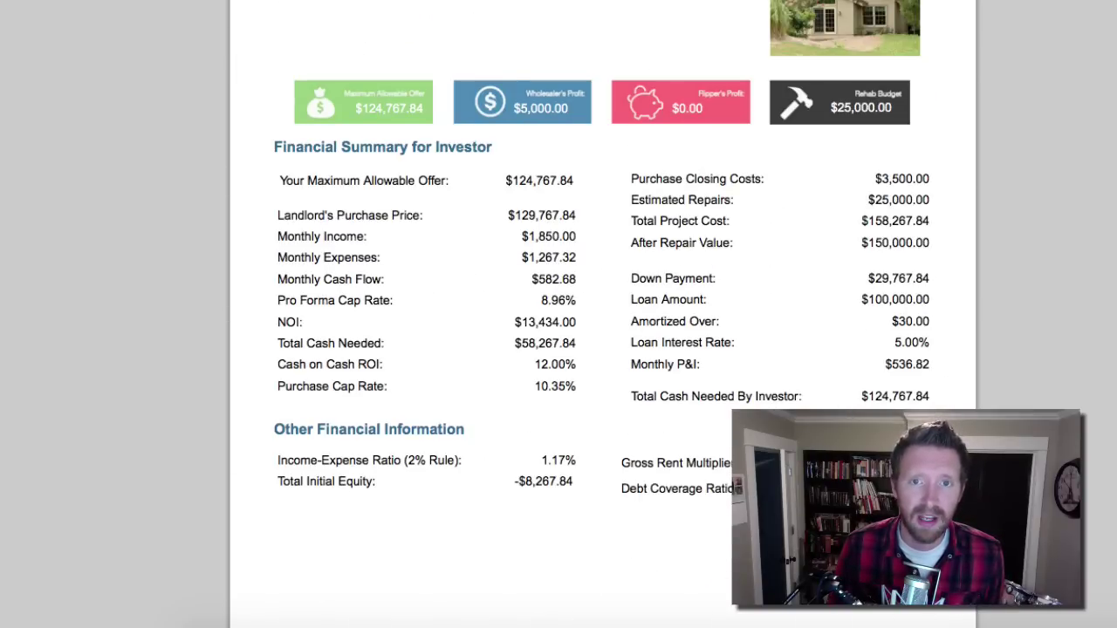
key(super+w)
Look over the property description and wholesale deal figures at the beginning of the online results again.
scroll(759, 204, up, 10)
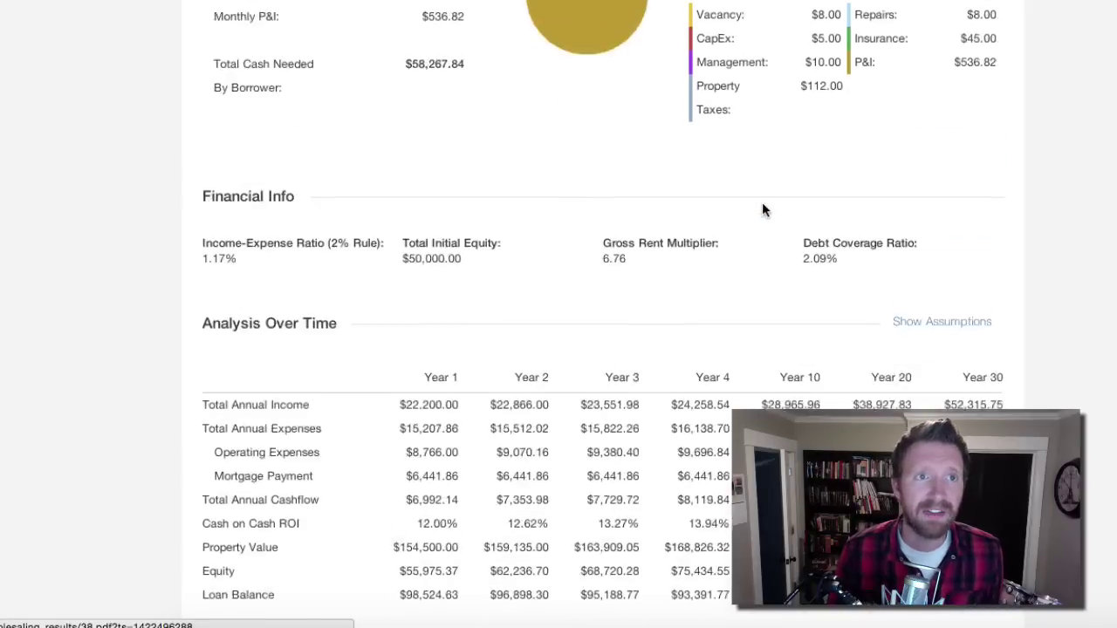
scroll(767, 204, up, 7)
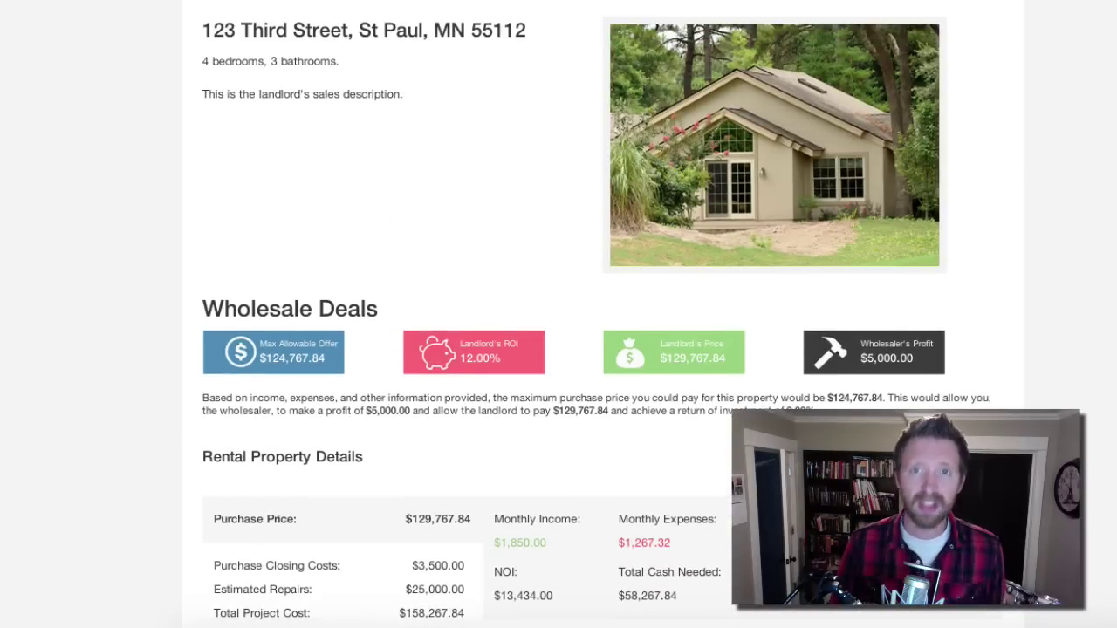
scroll(1114, 366, up, 4)
scroll(1114, 366, down, 3)
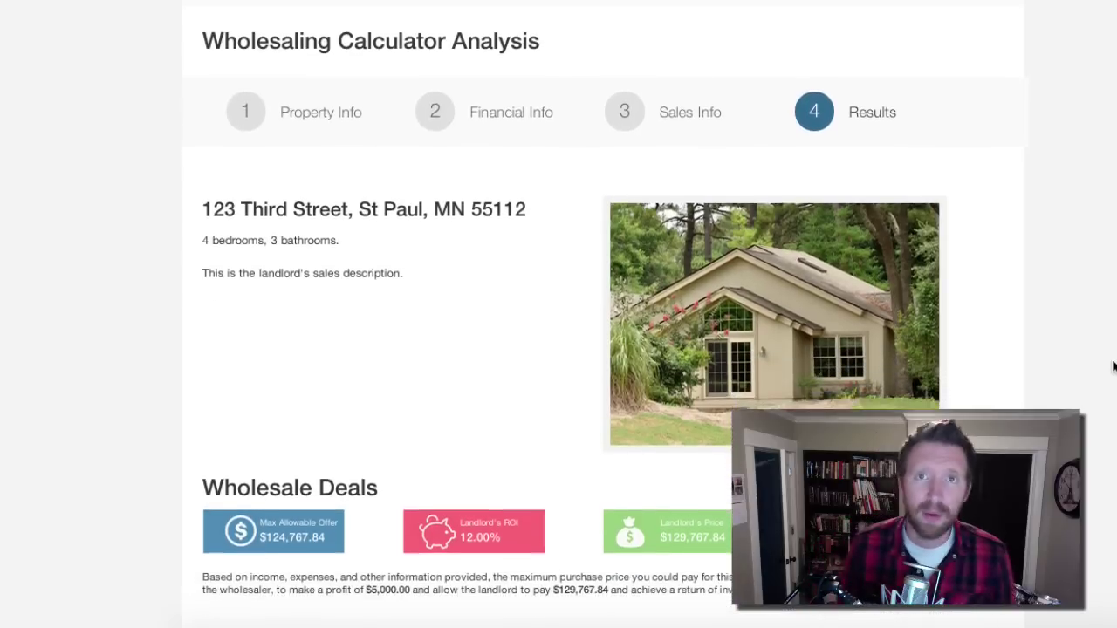
scroll(1114, 366, down, 2)
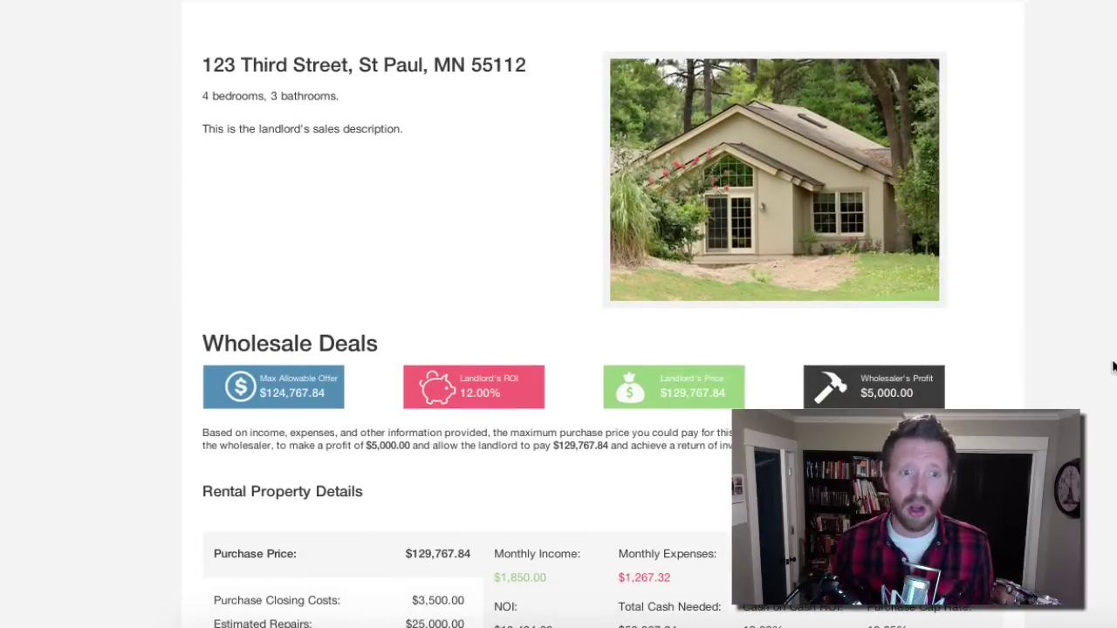